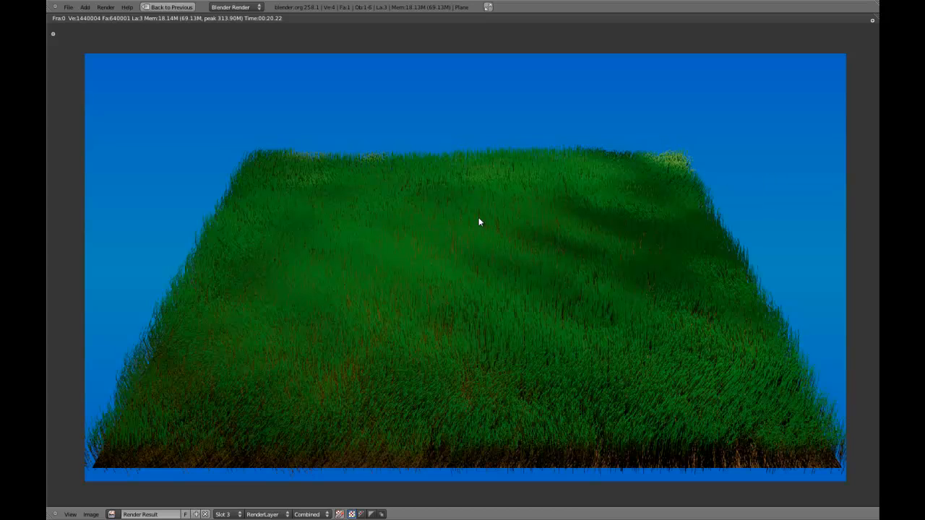
- Close the full-size view of the finished grass render and start a new default scene
{"action": "middle_click_drag", "start_coordinate": [496, 326], "coordinate": [477, 303]}
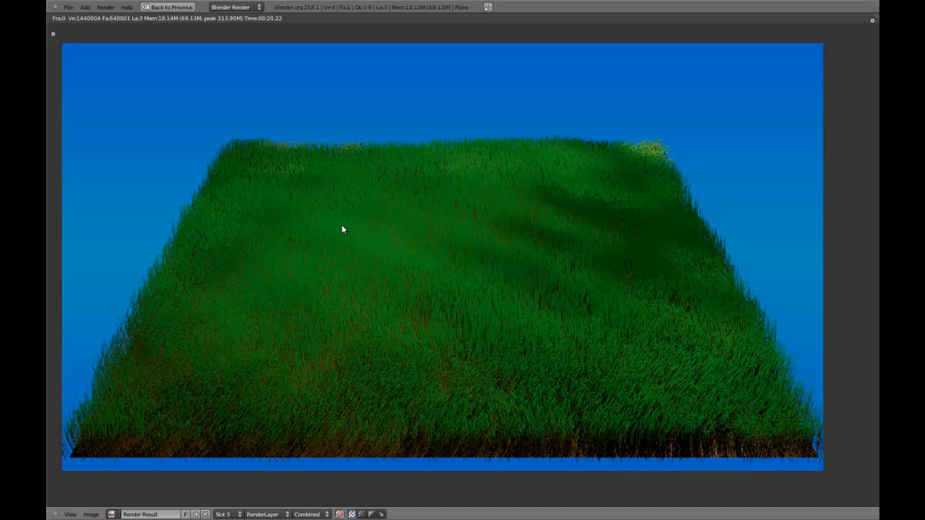
{"action": "left_click", "coordinate": [169, 7]}
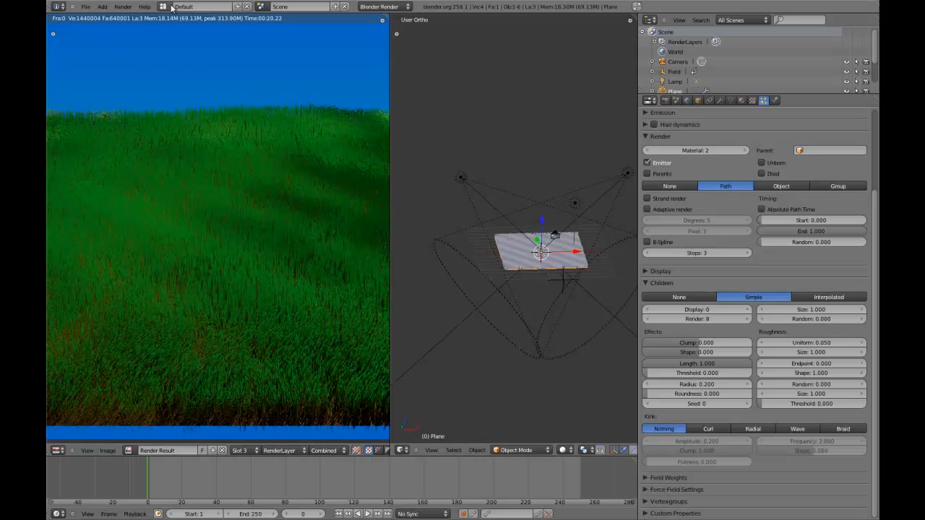
{"action": "left_click_drag", "start_coordinate": [389, 253], "coordinate": [312, 253]}
{"action": "scroll", "coordinate": [444, 263], "scroll_direction": "down", "scroll_amount": 2}
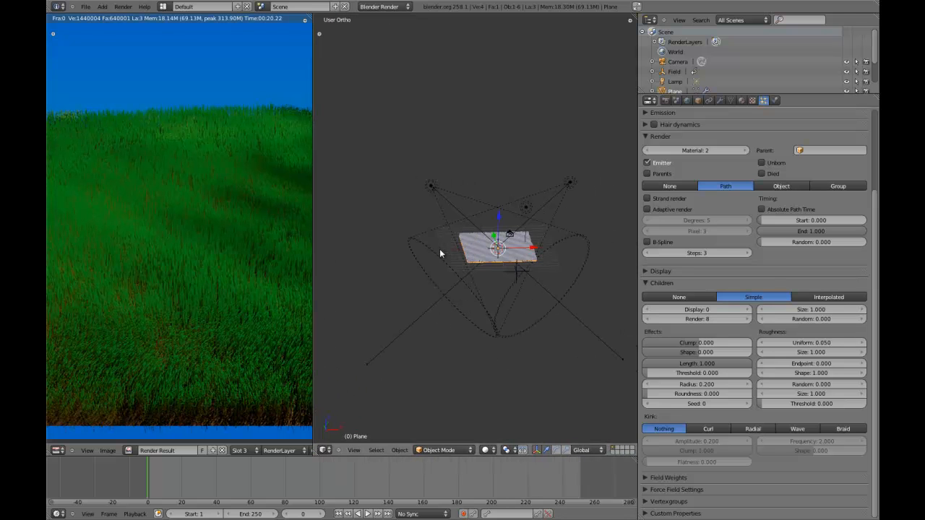
{"action": "left_click", "coordinate": [85, 7]}
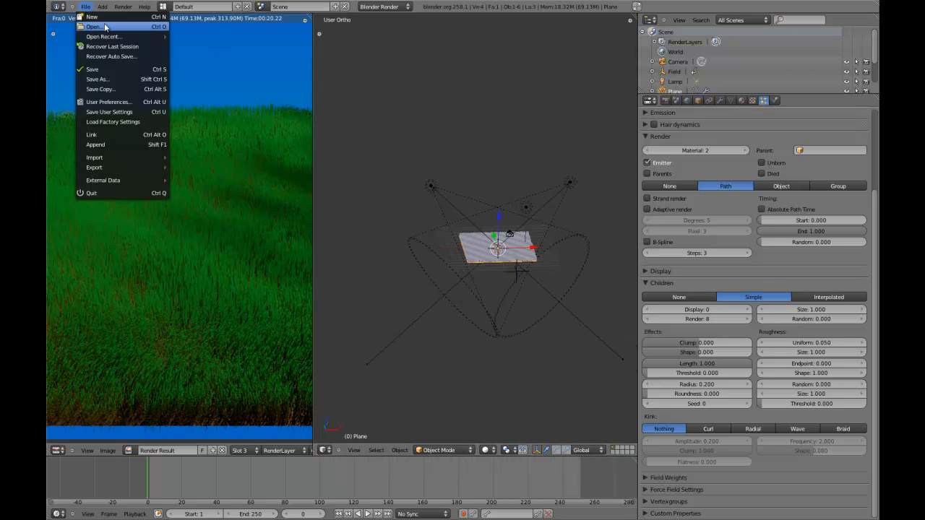
{"action": "left_click", "coordinate": [94, 18]}
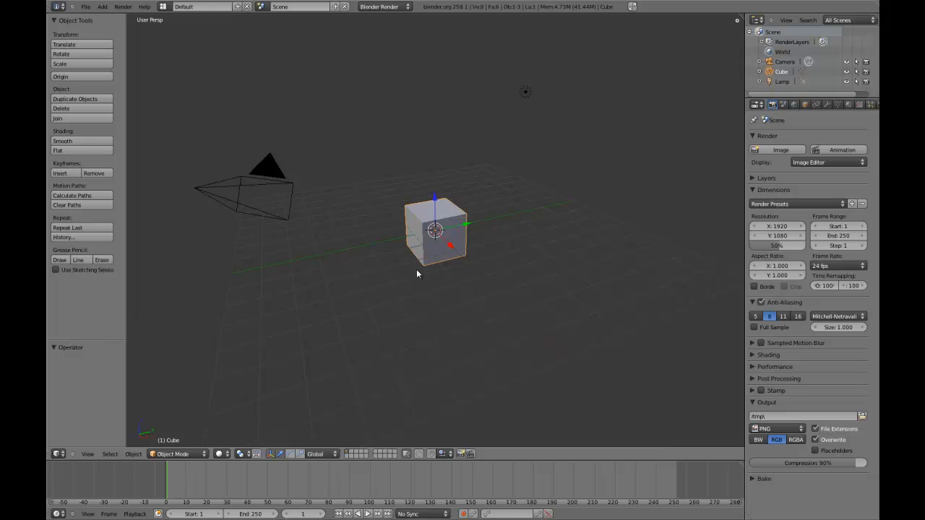
- Switch to the top view and delete the default cube
{"action": "key", "text": "KP_7"}
{"action": "key", "text": "x"}
{"action": "left_click", "coordinate": [440, 296]}
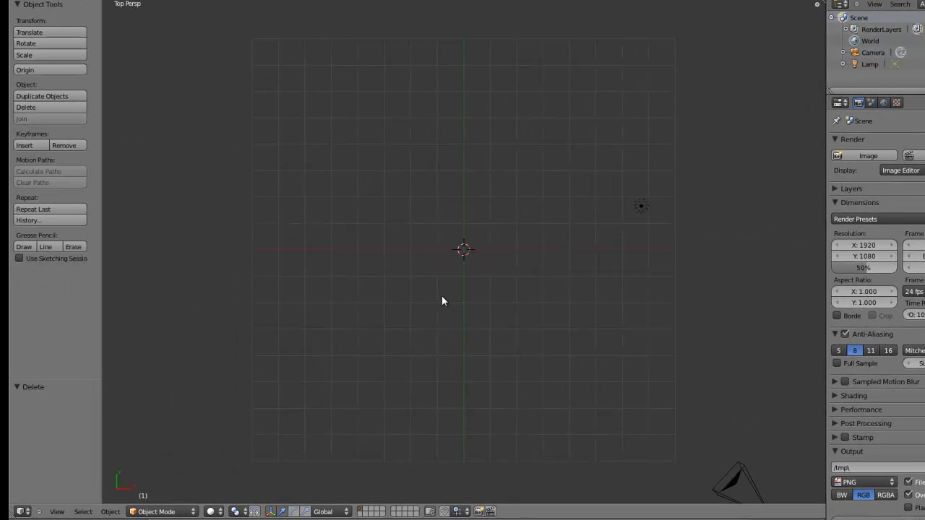
- Add a mesh plane at the origin and scale it up about 5 times
{"action": "key", "text": "shift+a"}
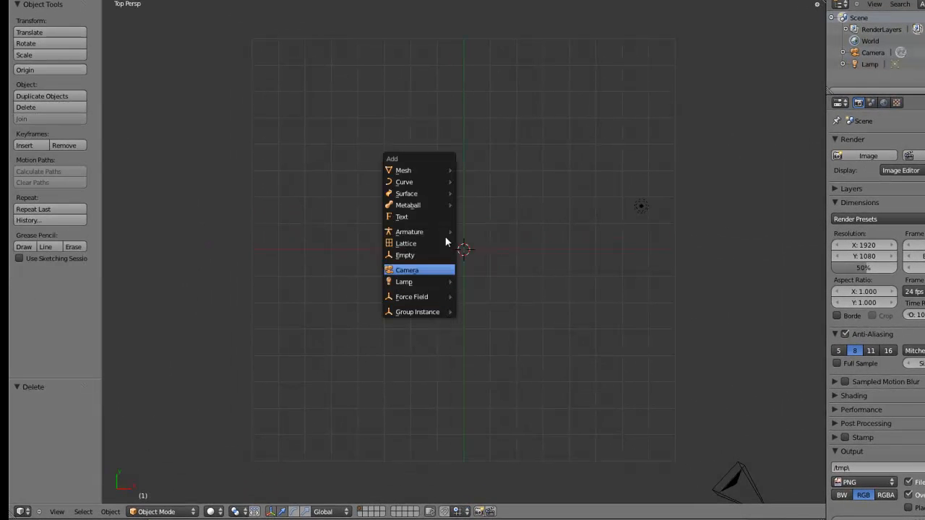
{"action": "mouse_move", "coordinate": [442, 170]}
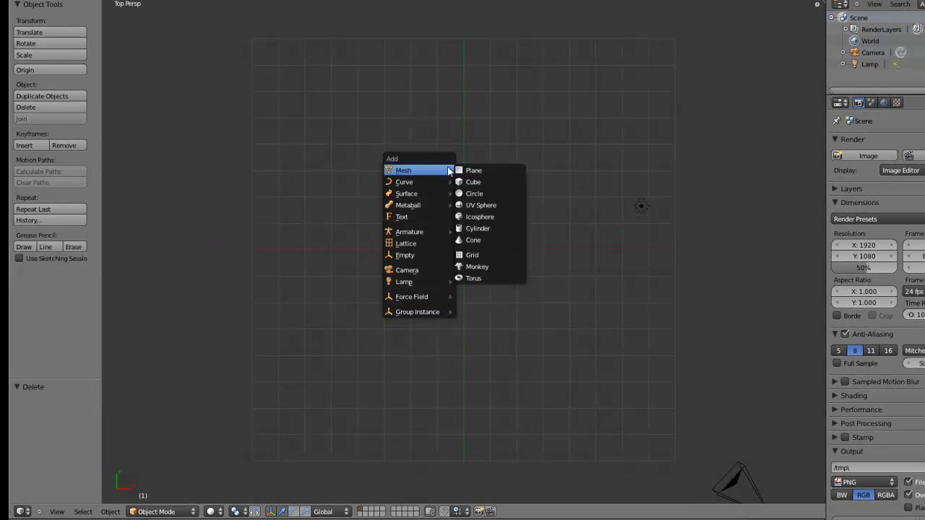
{"action": "left_click", "coordinate": [486, 170]}
{"action": "key", "text": "s"}
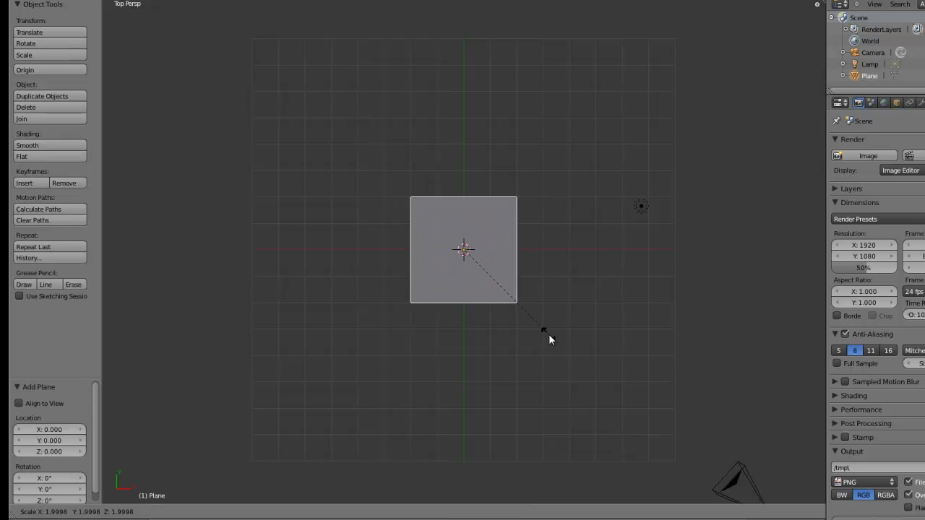
{"action": "left_click", "coordinate": [658, 478]}
{"action": "middle_click_drag", "start_coordinate": [518, 458], "coordinate": [525, 417]}
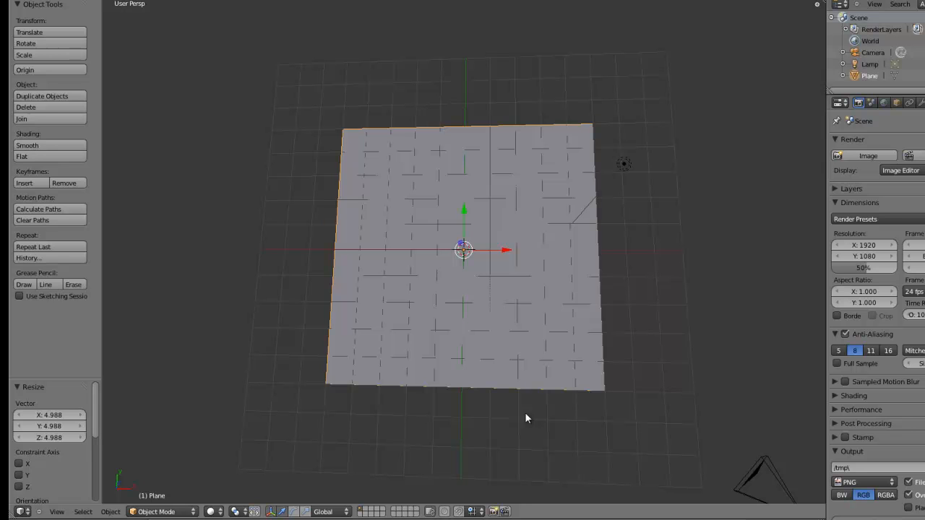
{"action": "key", "text": "KP_7"}
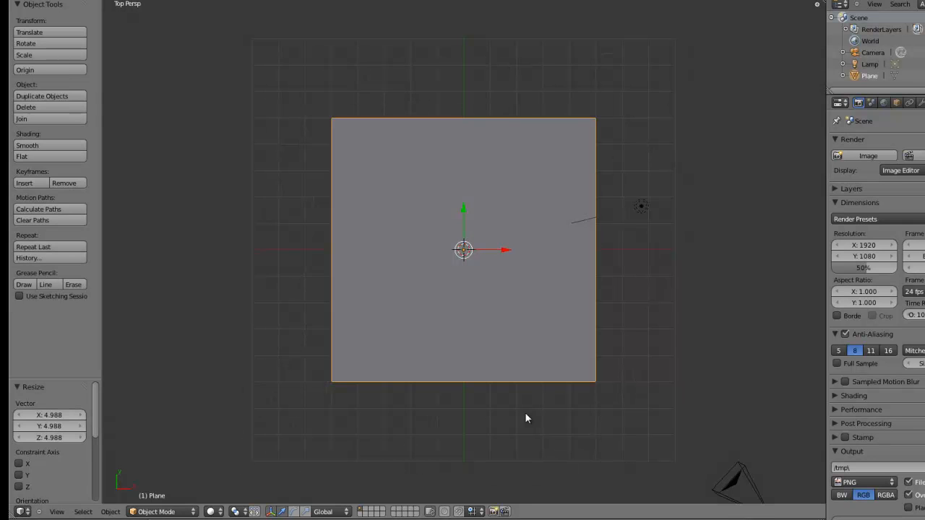
{"action": "middle_click_drag", "start_coordinate": [523, 421], "coordinate": [510, 397], "text": "shift"}
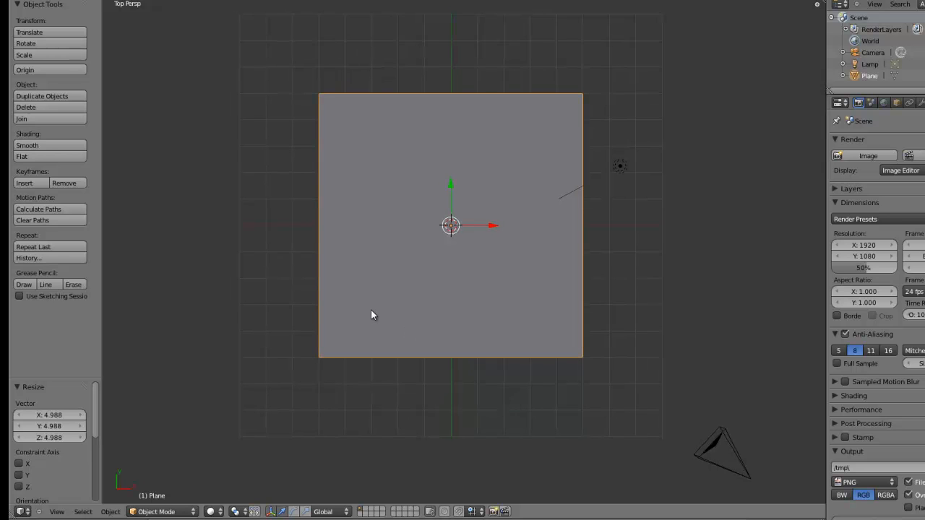
{"action": "middle_click_drag", "start_coordinate": [372, 311], "coordinate": [376, 332], "text": "shift"}
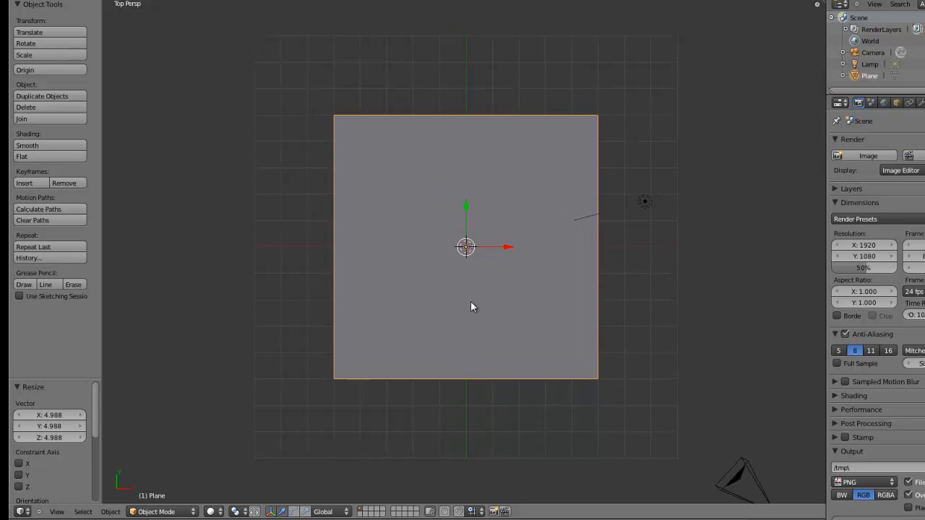
- Hide the tool shelf and align the camera to a low front view looking across the plane
{"action": "key", "text": "KP_2"}
{"action": "key", "text": "KP_2"}
{"action": "key", "text": "KP_2"}
{"action": "key", "text": "KP_2"}
{"action": "key", "text": "KP_2"}
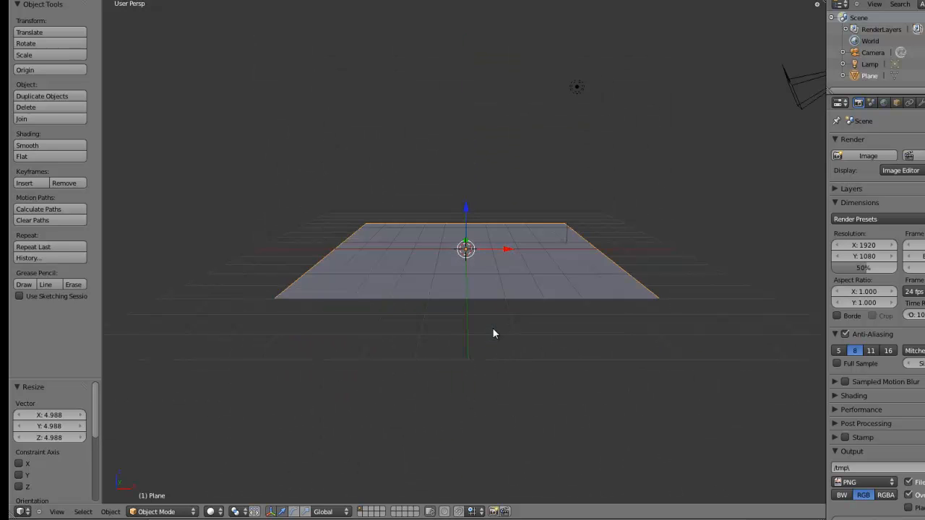
{"action": "scroll", "coordinate": [493, 328], "scroll_direction": "up", "scroll_amount": 2}
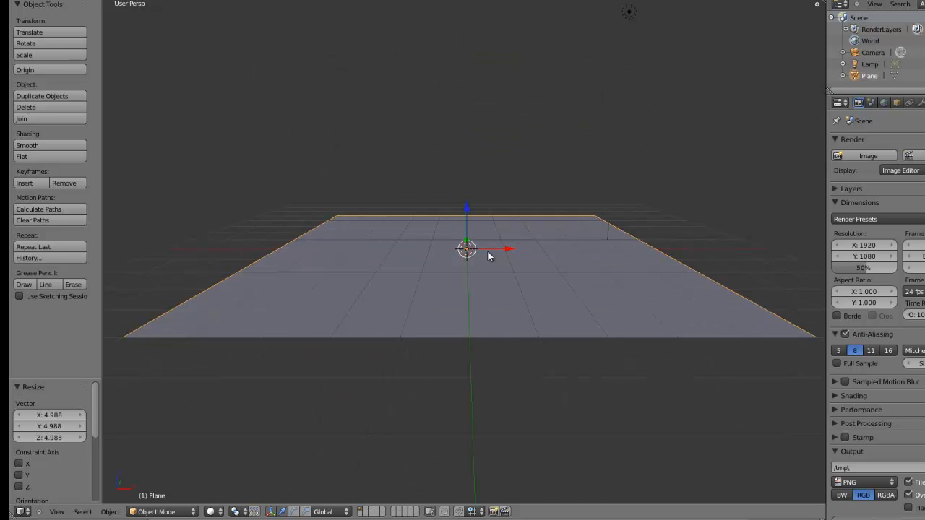
{"action": "middle_click_drag", "start_coordinate": [488, 253], "coordinate": [482, 276], "text": "shift"}
{"action": "scroll", "coordinate": [482, 276], "scroll_direction": "down", "scroll_amount": 2}
{"action": "scroll", "coordinate": [488, 261], "scroll_direction": "up", "scroll_amount": 2}
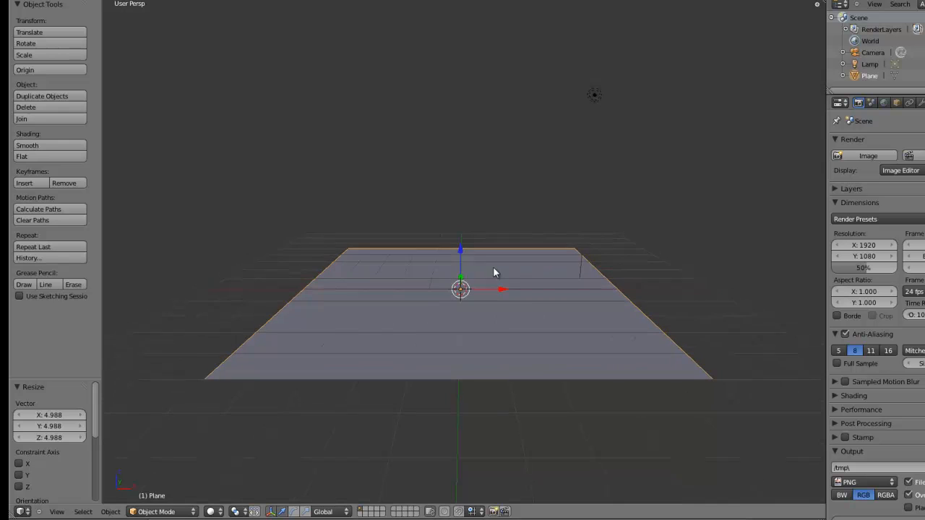
{"action": "key", "text": "t"}
{"action": "middle_click_drag", "start_coordinate": [417, 259], "coordinate": [427, 256], "text": "shift"}
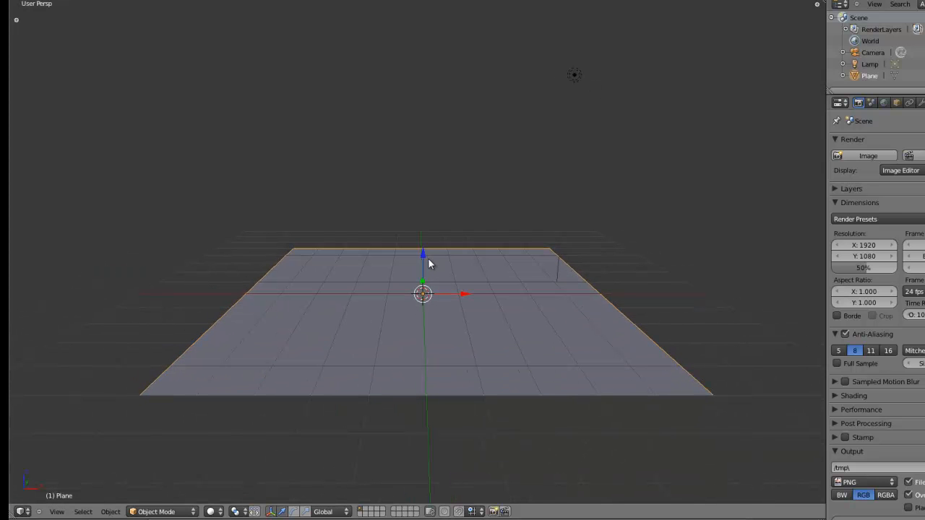
{"action": "key", "text": "ctrl+alt+KP_0"}
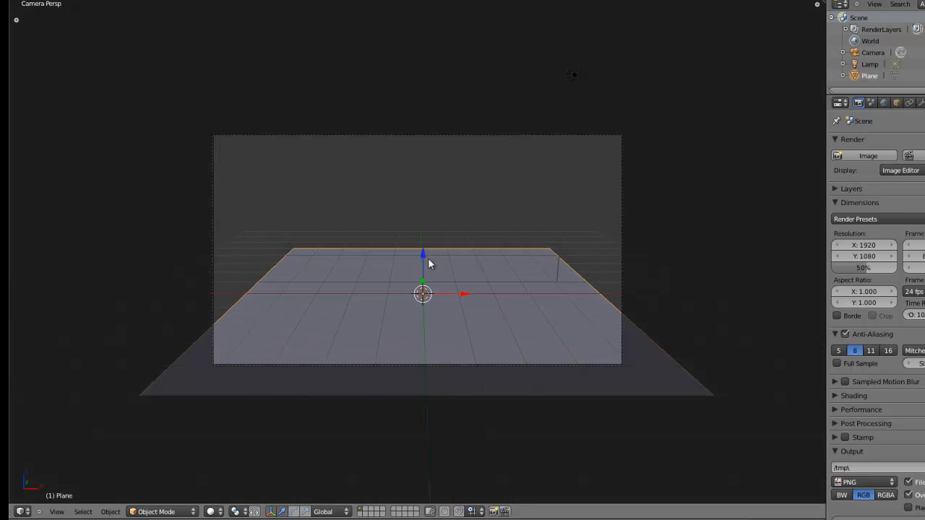
- Move the camera back about 1.5 units along its local Z axis and shift it slightly to frame the plane
{"action": "right_click", "coordinate": [411, 137]}
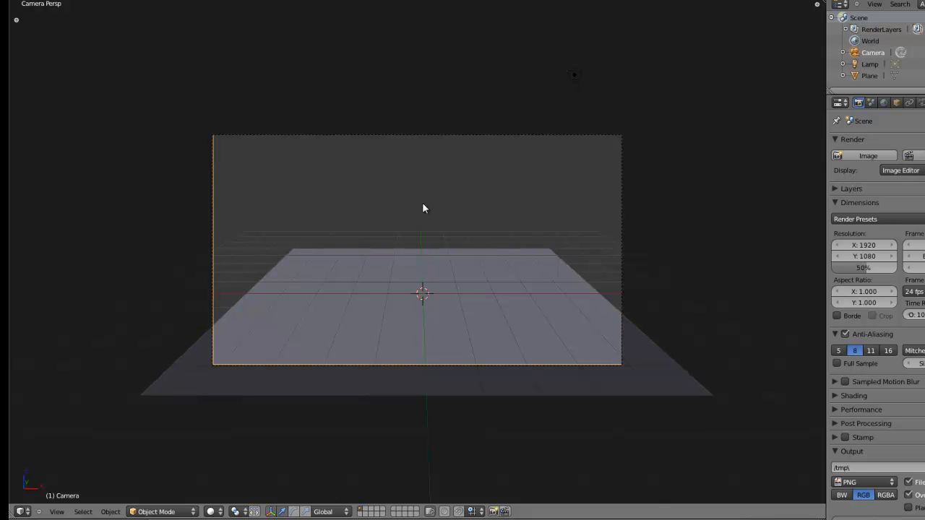
{"action": "key", "text": "g"}
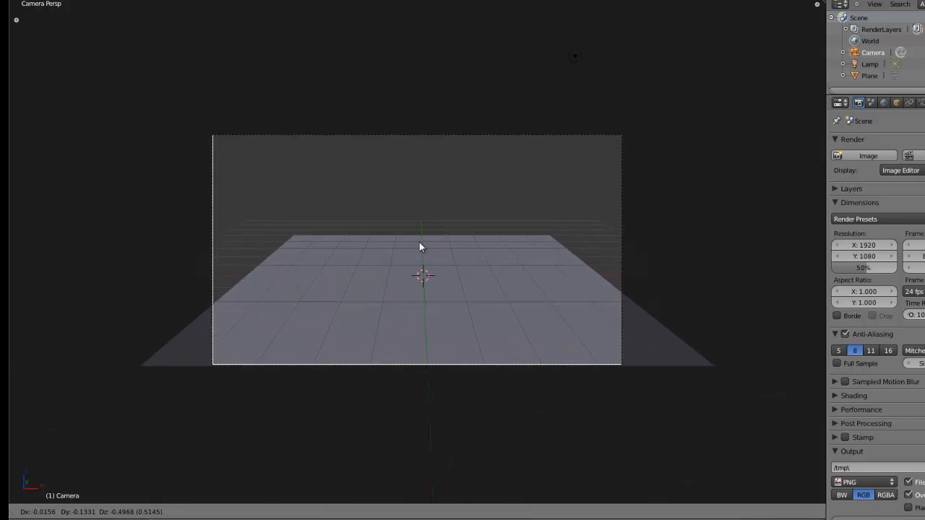
{"action": "key", "text": "z"}
{"action": "key", "text": "z"}
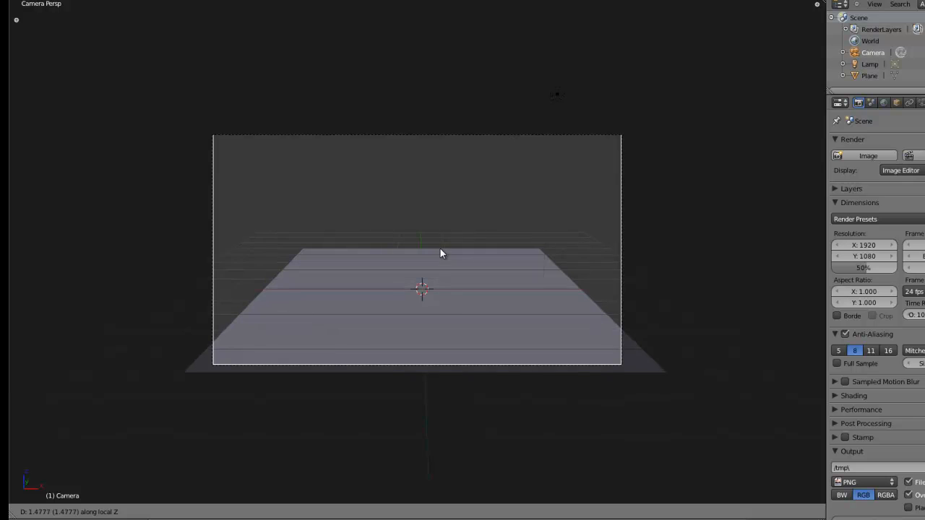
{"action": "left_click", "coordinate": [440, 249]}
{"action": "key", "text": "g"}
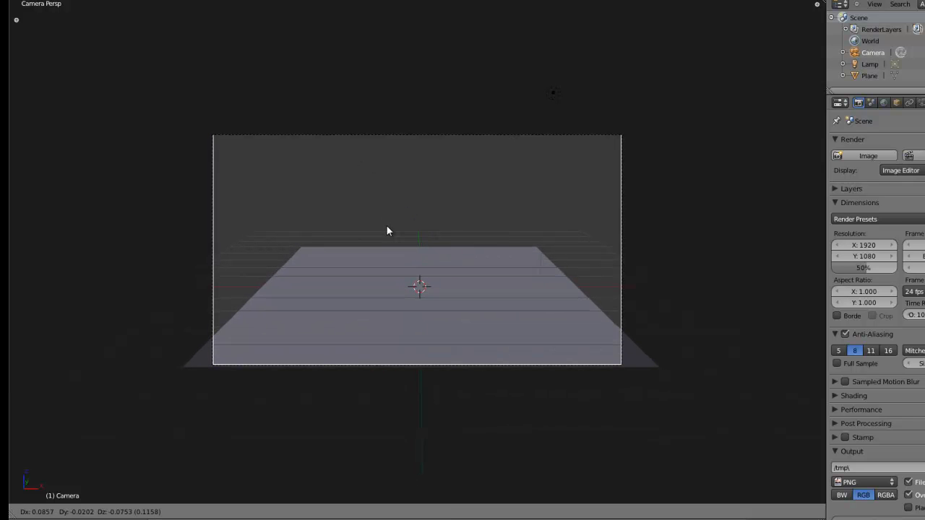
{"action": "left_click", "coordinate": [387, 226]}
{"action": "scroll", "coordinate": [481, 254], "scroll_direction": "down", "scroll_amount": 2}
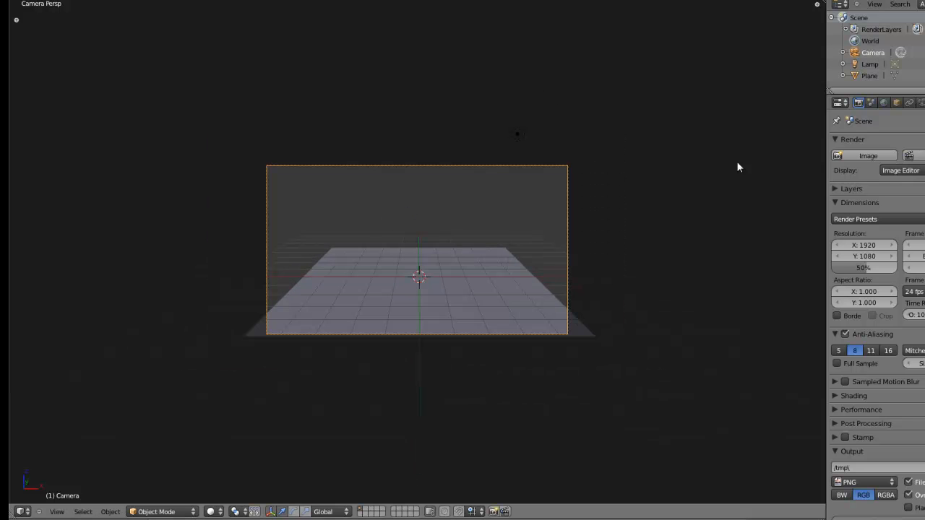
- Add a particle system to the plane and set its type to Hair, with the properties area widened
{"action": "right_click", "coordinate": [433, 287]}
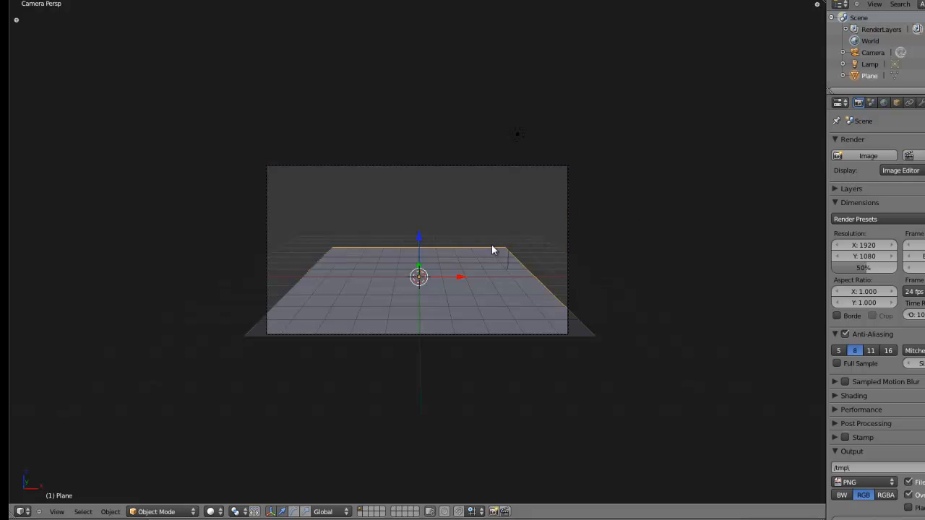
{"action": "key", "text": "KP_0"}
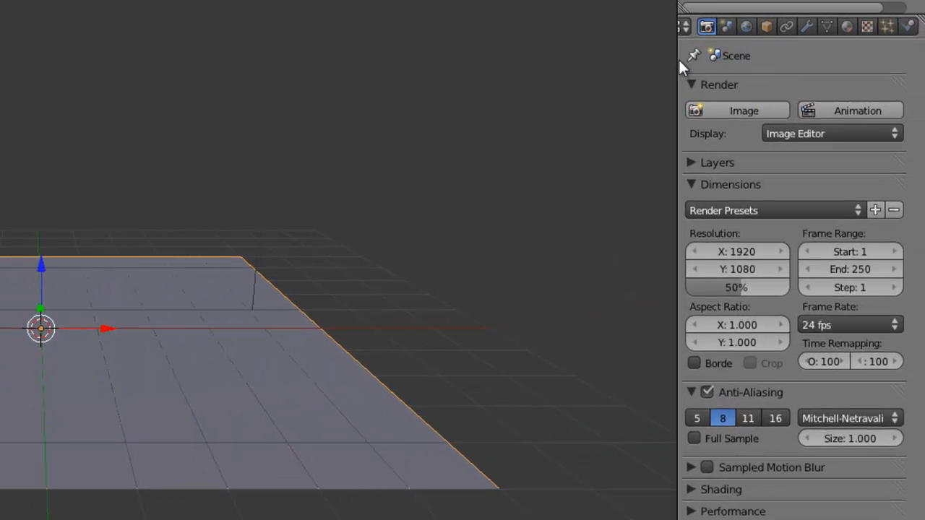
{"action": "left_click_drag", "start_coordinate": [679, 58], "coordinate": [587, 58]}
{"action": "left_click", "coordinate": [817, 27]}
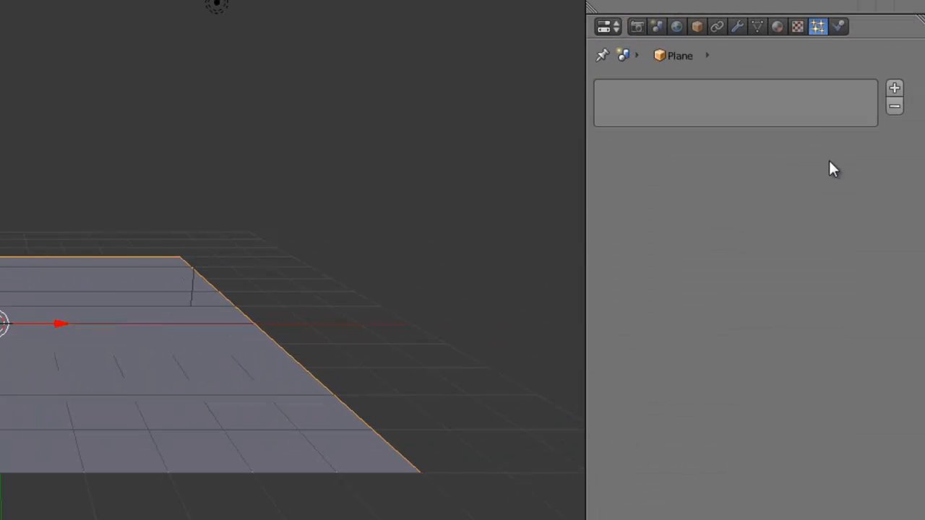
{"action": "left_click", "coordinate": [895, 88]}
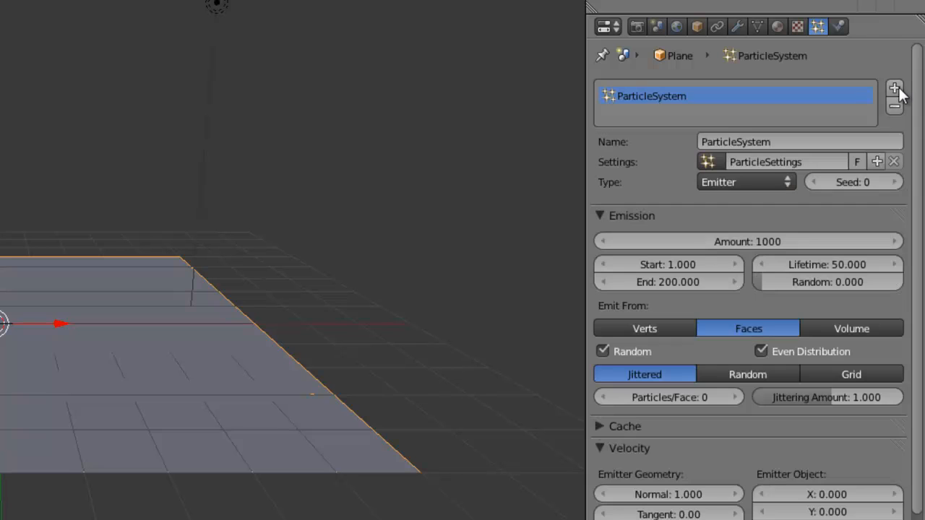
{"action": "left_click", "coordinate": [768, 184]}
{"action": "left_click", "coordinate": [742, 139]}
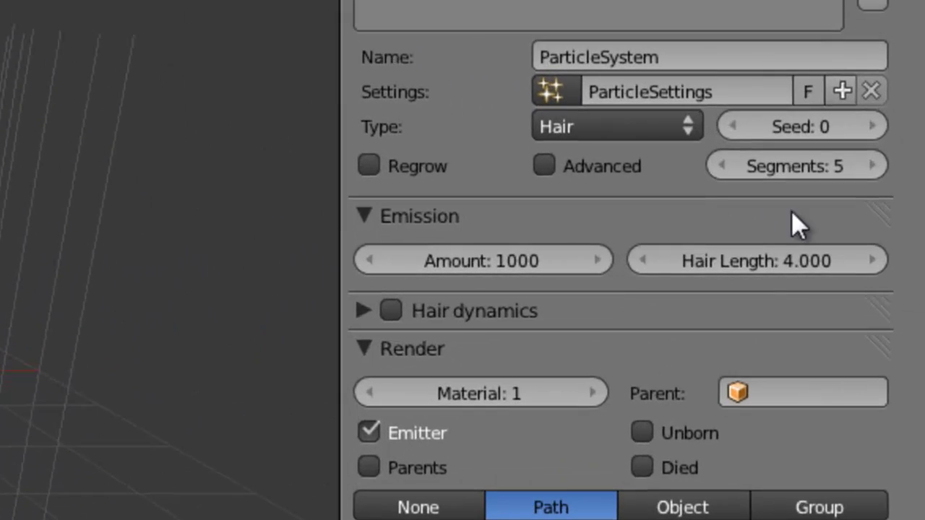
- Set the hair length of the plane's particle system to 0.5
{"action": "left_click", "coordinate": [758, 266]}
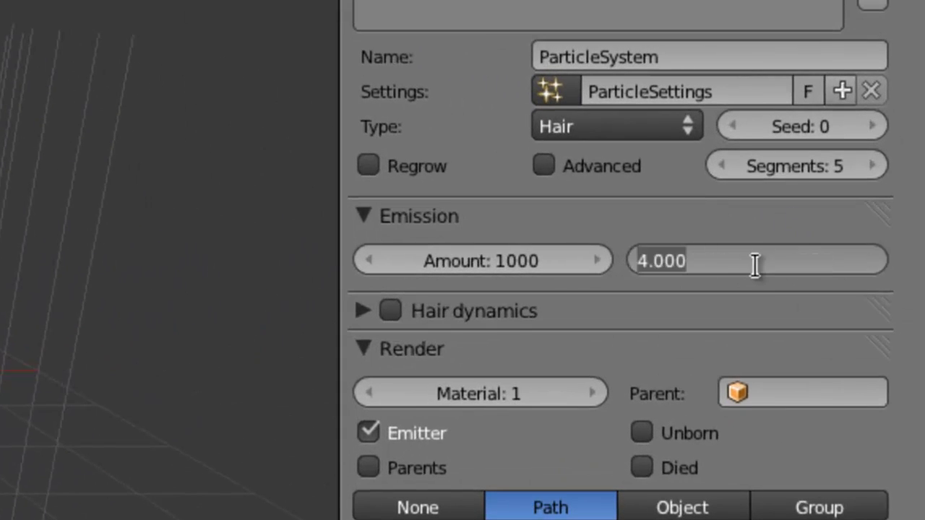
{"action": "type", "text": "0."}
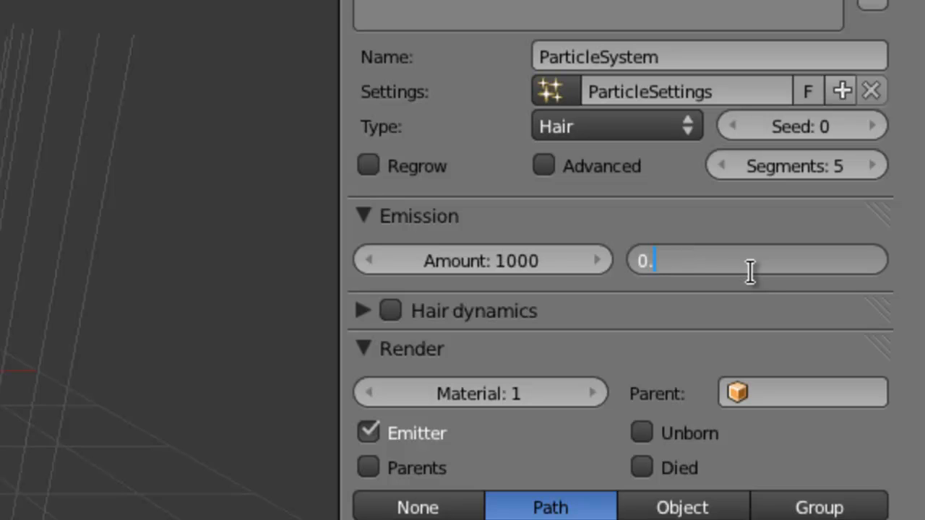
{"action": "type", "text": "5"}
{"action": "key", "text": "Return"}
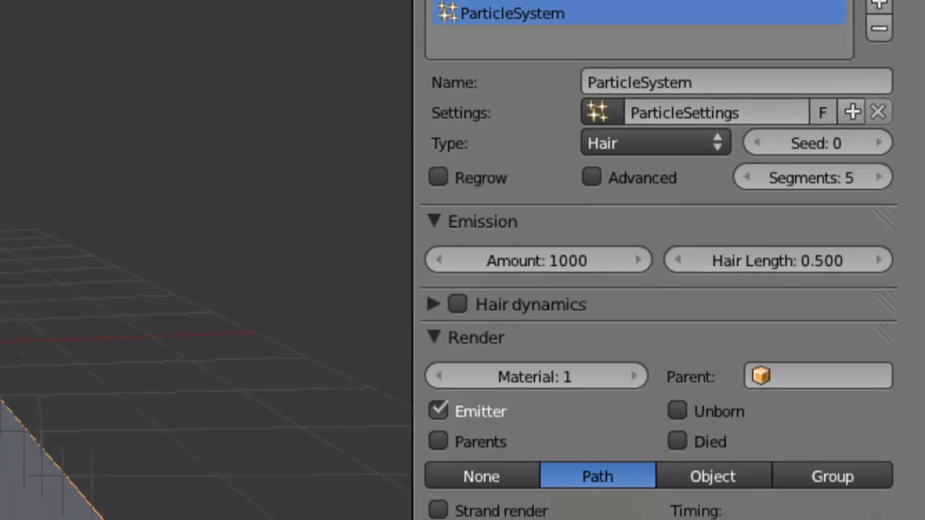
- Set the number of hairs emitted from the plane to 10000
{"action": "middle_click_drag", "start_coordinate": [163, 340], "coordinate": [192, 346]}
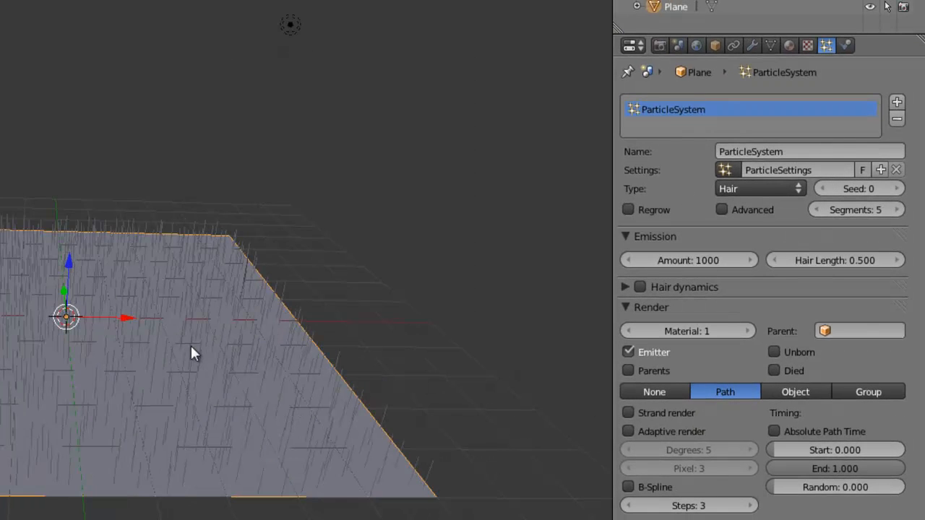
{"action": "scroll", "coordinate": [191, 346], "scroll_direction": "up", "scroll_amount": 1}
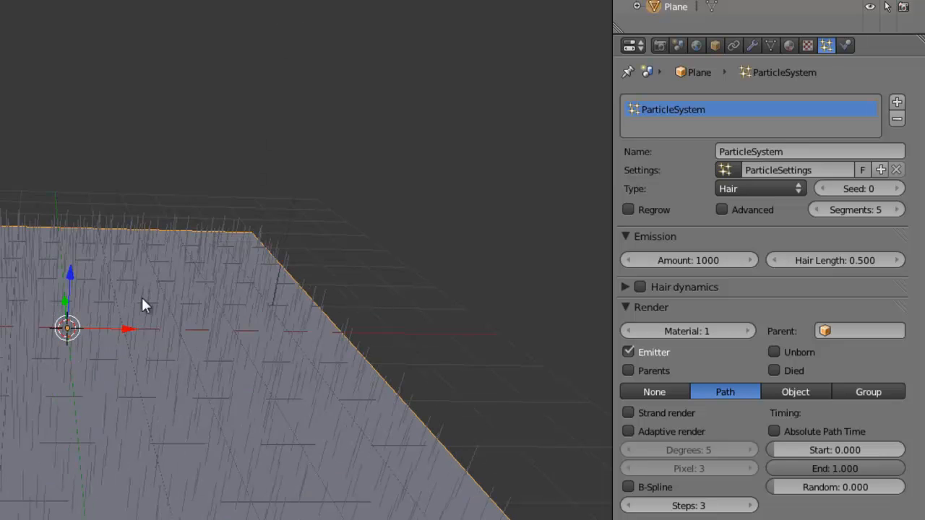
{"action": "middle_click_drag", "start_coordinate": [211, 378], "coordinate": [202, 346], "text": "shift"}
{"action": "scroll", "coordinate": [151, 376], "scroll_direction": "down", "scroll_amount": 1}
{"action": "middle_click_drag", "start_coordinate": [152, 383], "coordinate": [167, 373]}
{"action": "middle_click_drag", "start_coordinate": [97, 367], "coordinate": [158, 355]}
{"action": "left_click", "coordinate": [698, 260]}
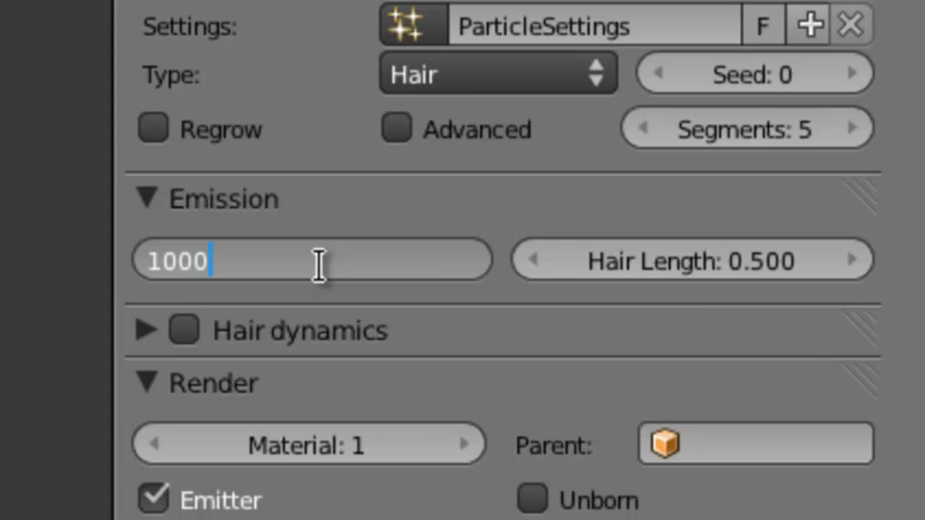
{"action": "type", "text": "0"}
{"action": "key", "text": "Return"}
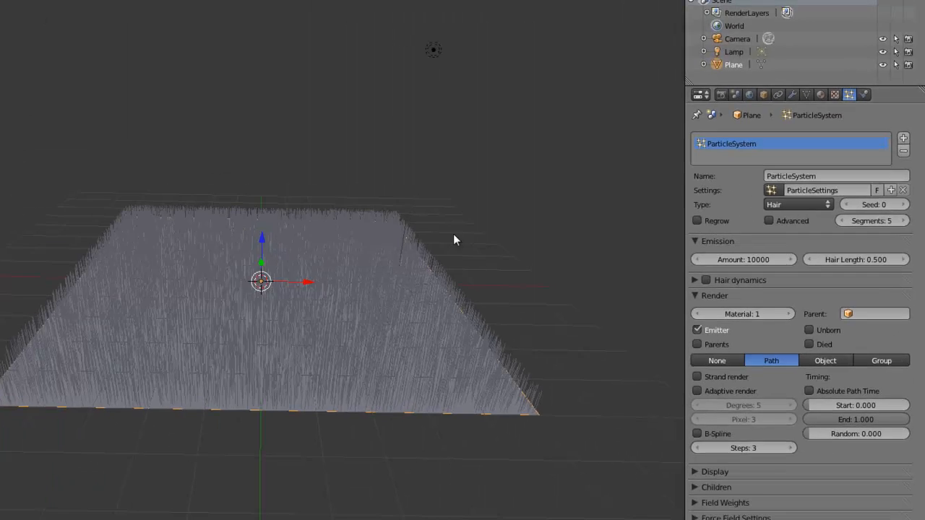
- Enable Simple children for the plane's hair particles and set their uniform roughness to 0.05
{"action": "middle_click_drag", "start_coordinate": [291, 353], "coordinate": [272, 285]}
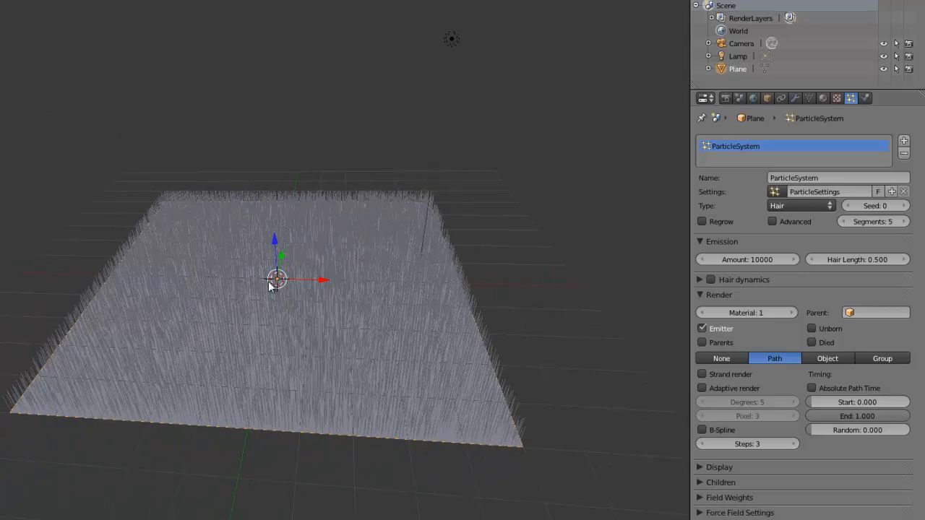
{"action": "middle_click_drag", "start_coordinate": [376, 369], "coordinate": [342, 404]}
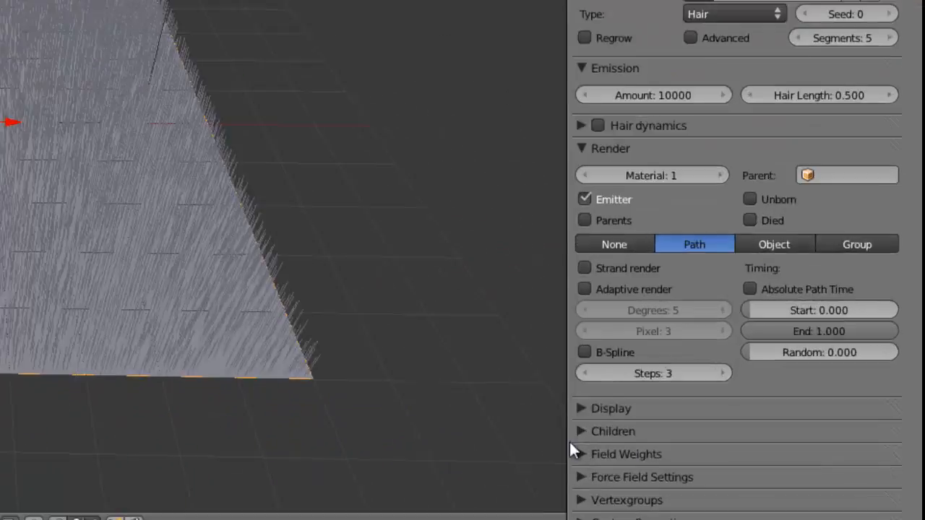
{"action": "left_click", "coordinate": [583, 433]}
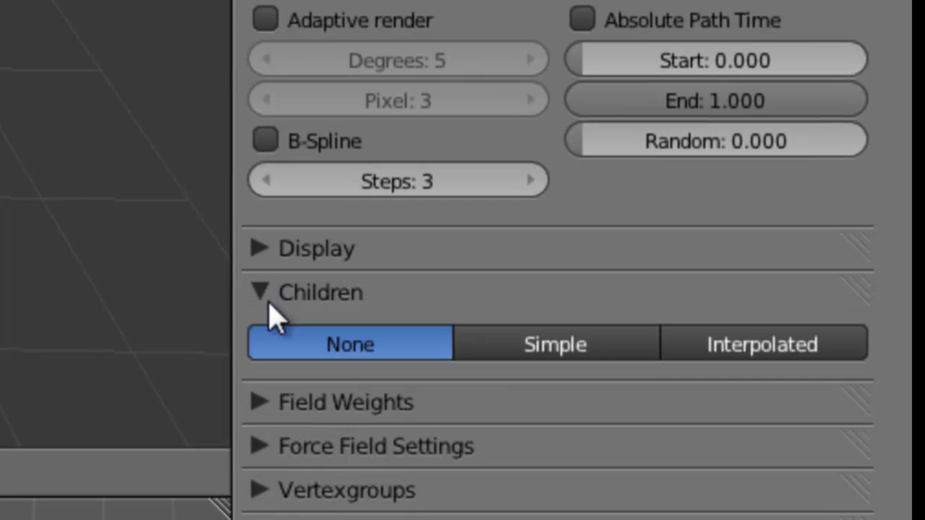
{"action": "left_click", "coordinate": [585, 354]}
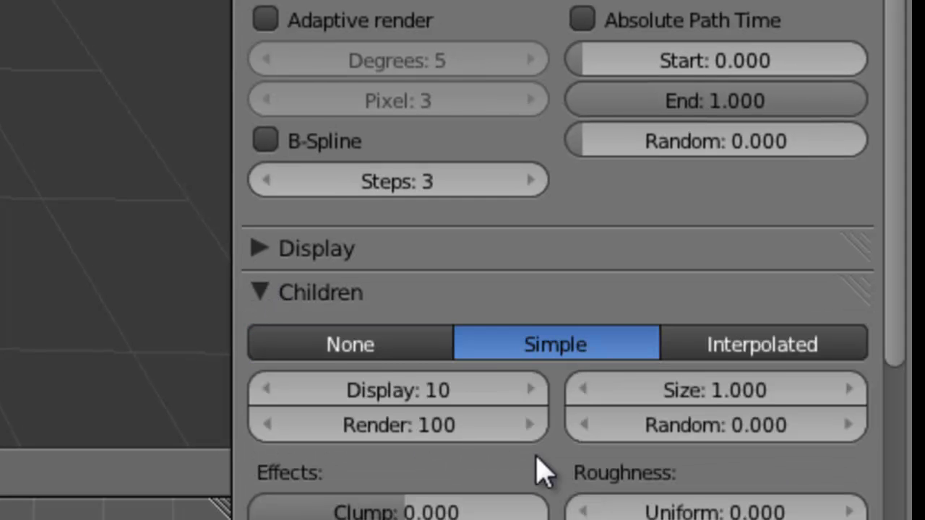
{"action": "scroll", "coordinate": [542, 466], "scroll_direction": "down", "scroll_amount": 4}
{"action": "left_click", "coordinate": [717, 367]}
{"action": "type", "text": "0.05"}
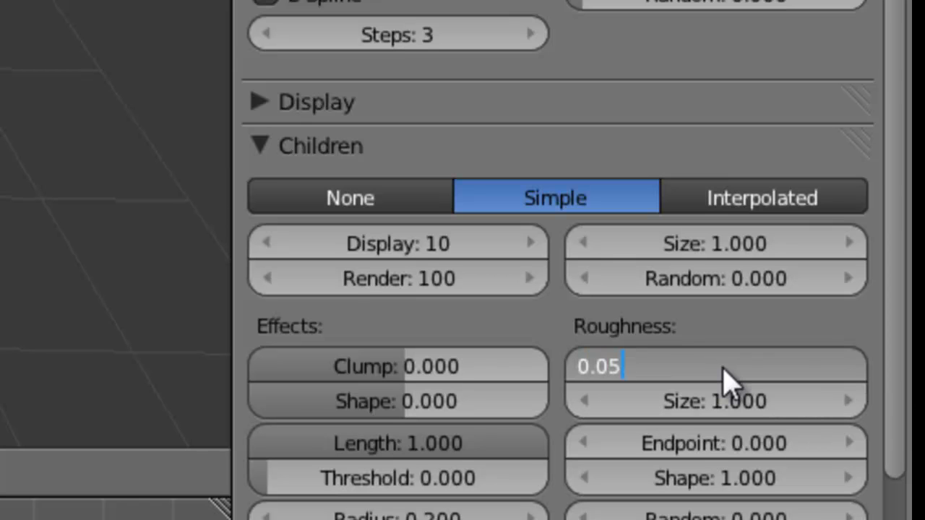
{"action": "key", "text": "Return"}
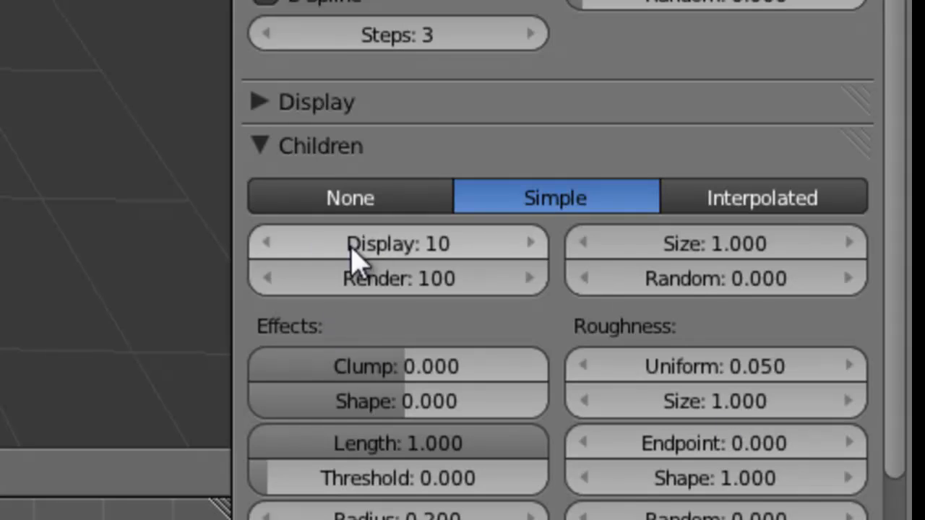
- Set the number of hair children per parent to 0 for viewport display and 5 for rendering
{"action": "left_click", "coordinate": [378, 246]}
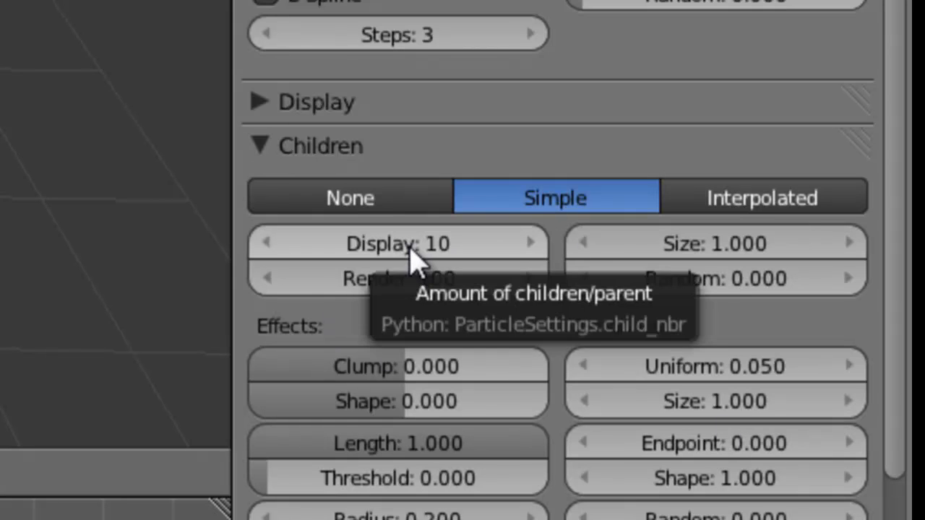
{"action": "left_click", "coordinate": [371, 246]}
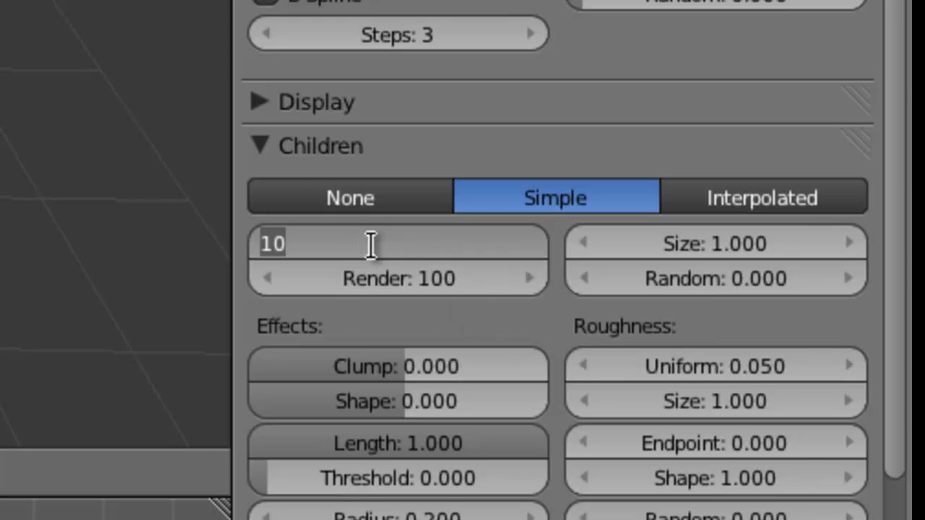
{"action": "type", "text": "0"}
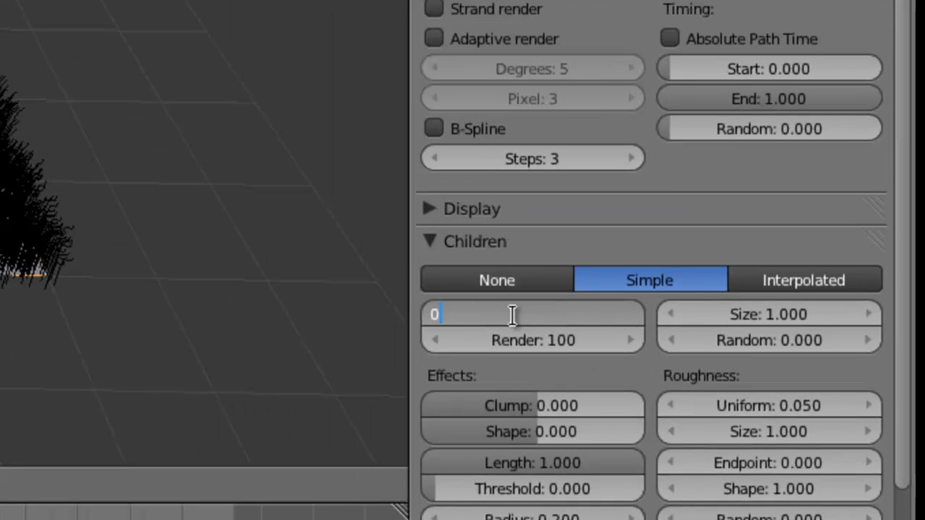
{"action": "key", "text": "Return"}
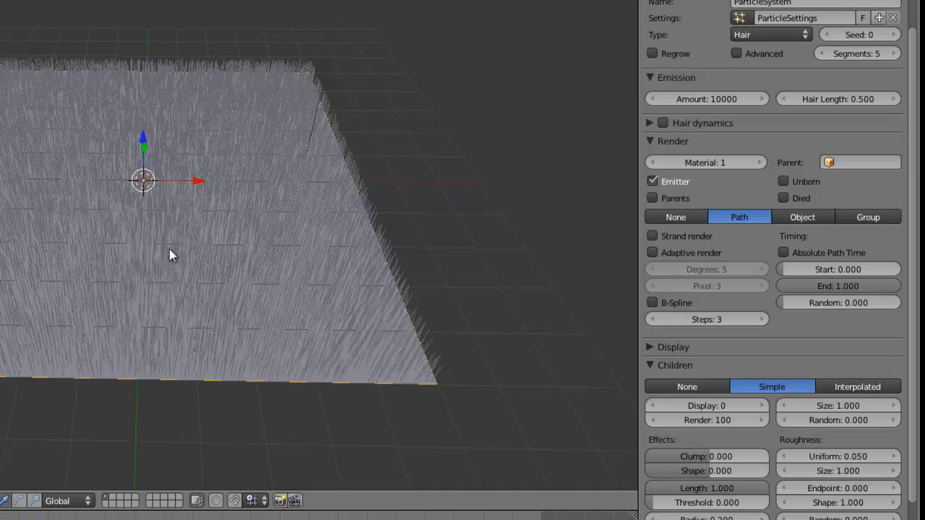
{"action": "middle_click_drag", "start_coordinate": [169, 255], "coordinate": [131, 306]}
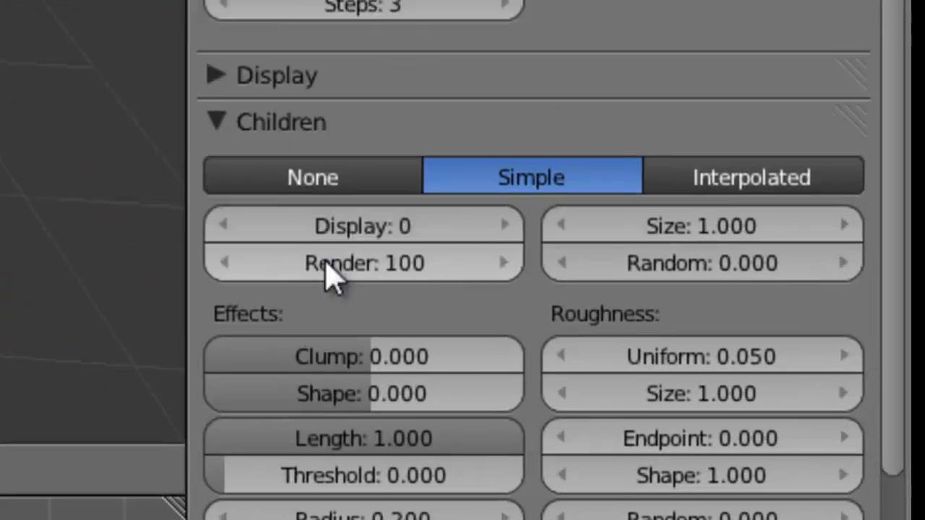
{"action": "left_click", "coordinate": [690, 421]}
{"action": "type", "text": "5"}
{"action": "key", "text": "Return"}
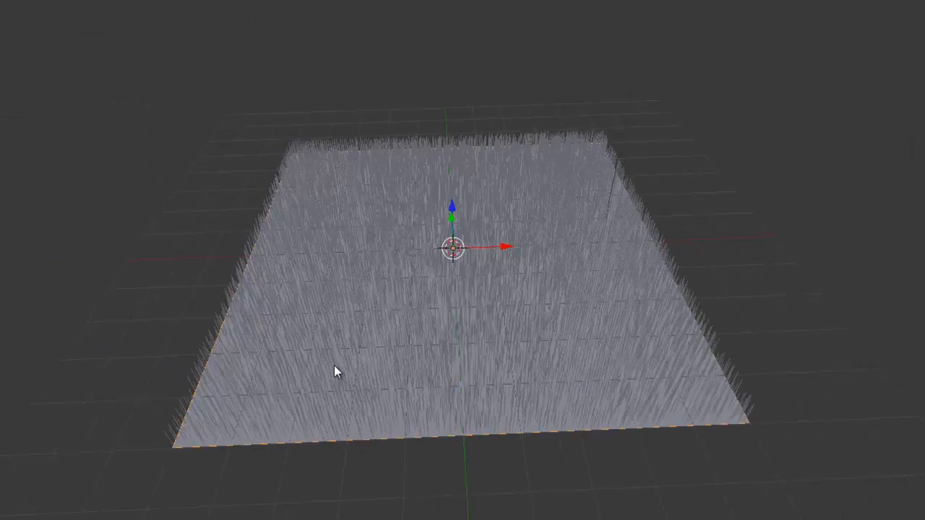
- Render a test image of the hair-covered plane through the camera and close the result
{"action": "middle_click_drag", "start_coordinate": [334, 365], "coordinate": [392, 357]}
{"action": "middle_click_drag", "start_coordinate": [439, 376], "coordinate": [507, 298]}
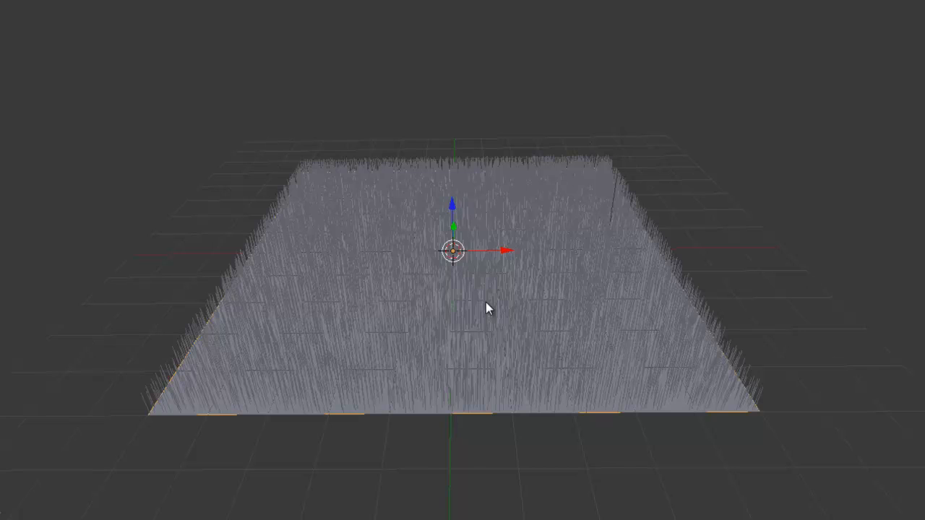
{"action": "key", "text": "KP_7"}
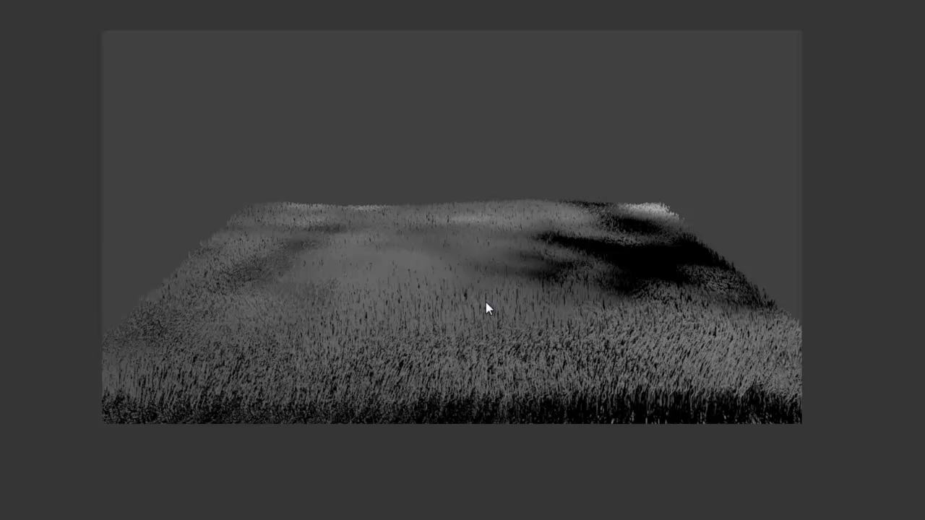
{"action": "key", "text": "Escape"}
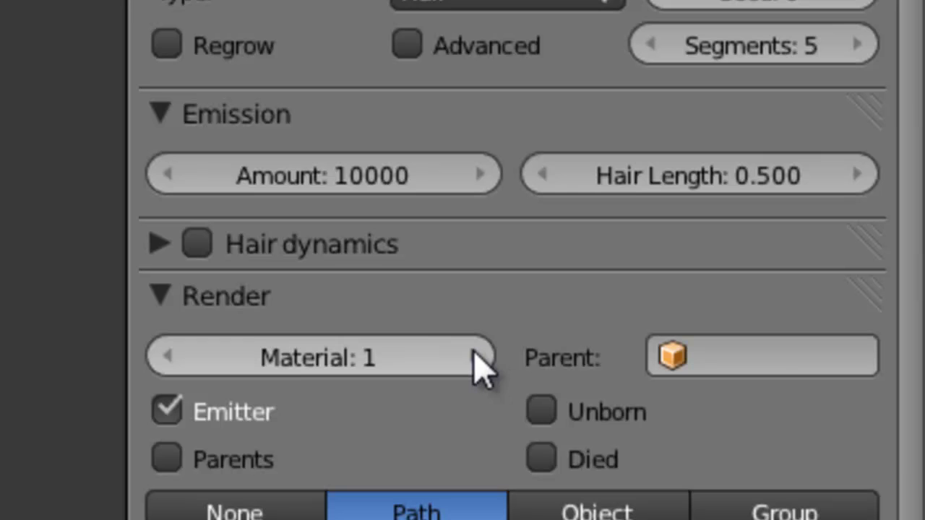
- Make the hair particles use material 2 and create the plane's first material, named Sol
{"action": "left_click", "coordinate": [474, 354]}
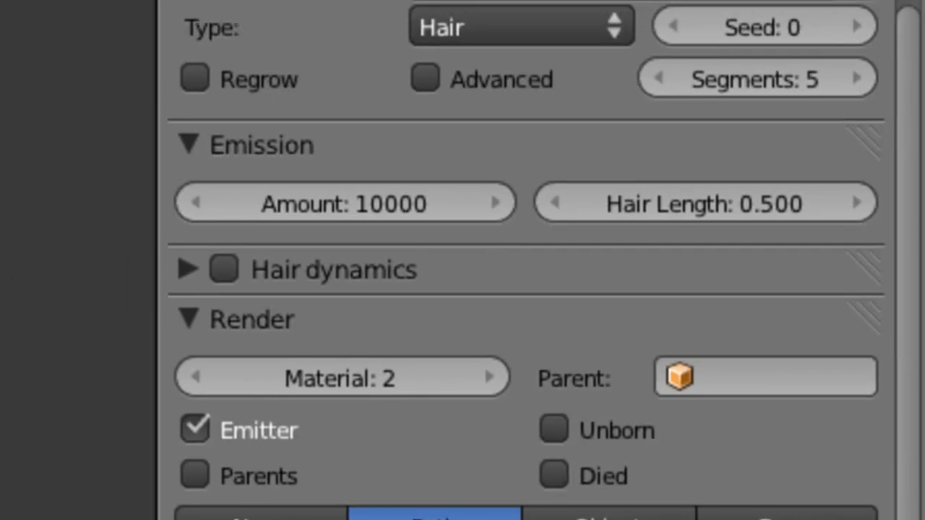
{"action": "left_click", "coordinate": [633, 17]}
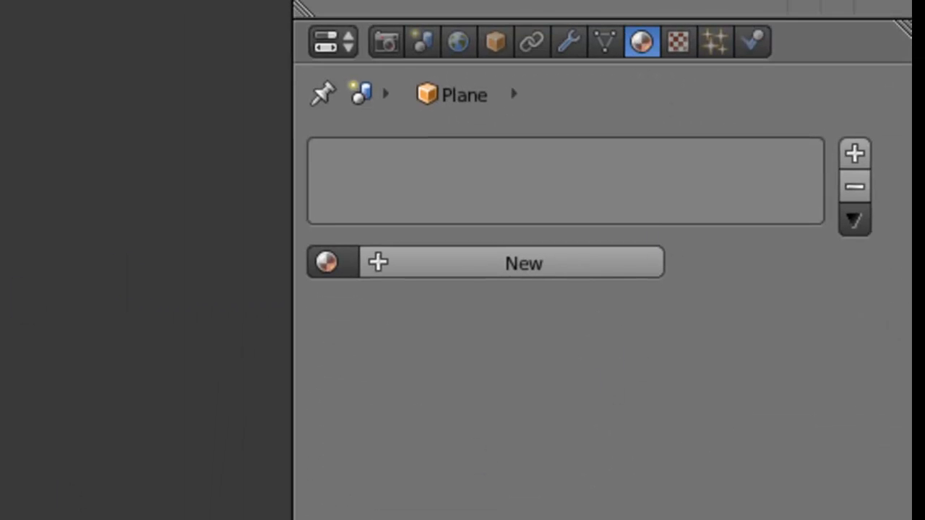
{"action": "left_click", "coordinate": [462, 280]}
{"action": "left_click", "coordinate": [450, 262]}
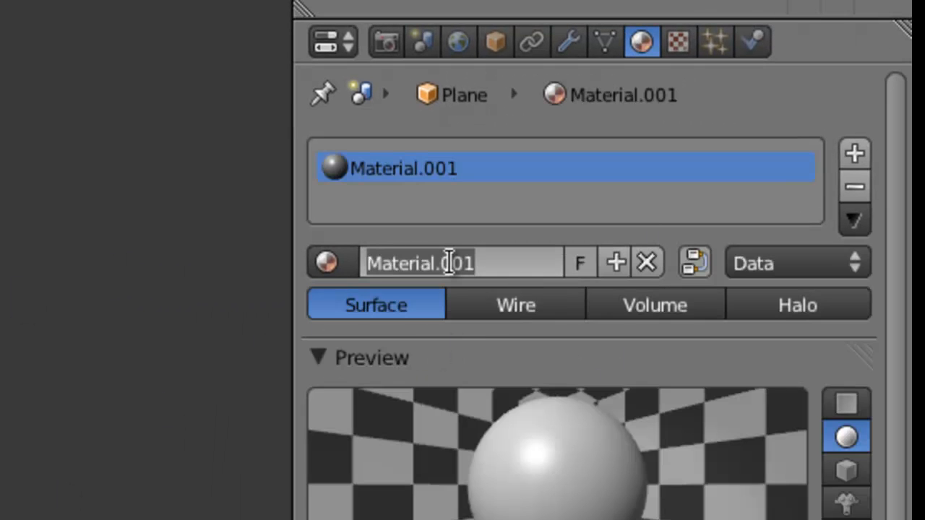
{"action": "type", "text": "Sol"}
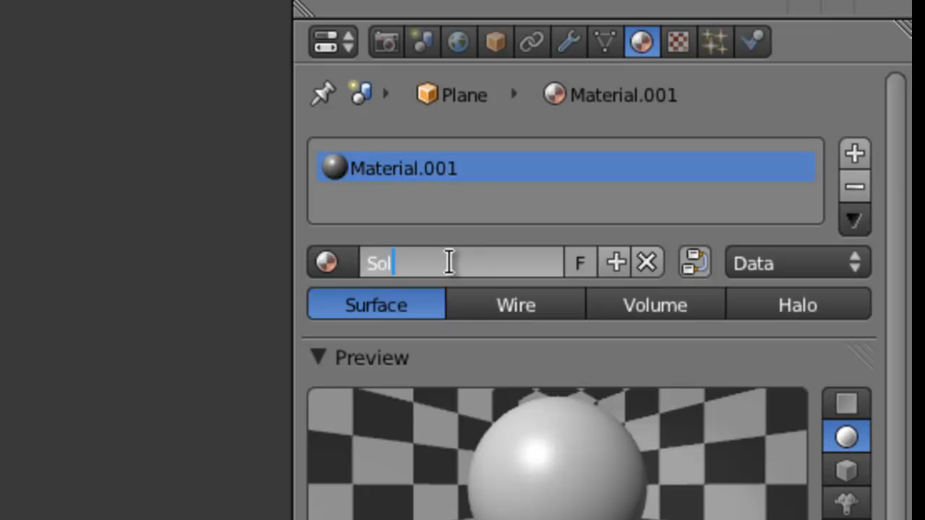
{"action": "key", "text": "Return"}
- Add a second material slot to the plane with a new material named Herbe
{"action": "left_click", "coordinate": [855, 154]}
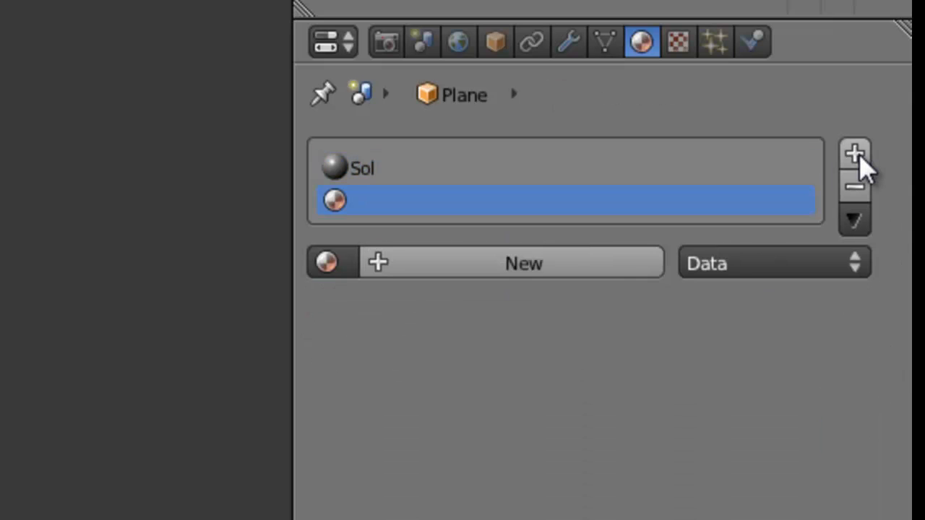
{"action": "left_click", "coordinate": [498, 278]}
{"action": "left_click", "coordinate": [468, 263]}
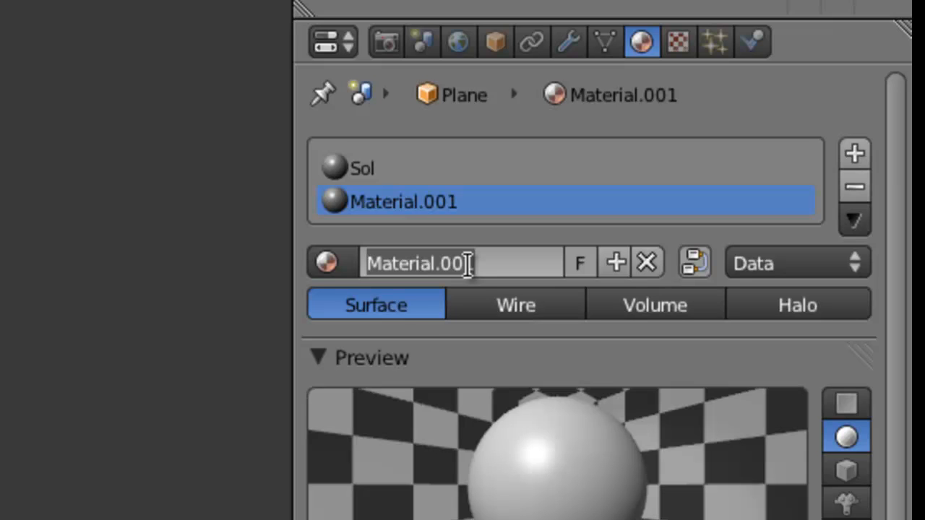
{"action": "type", "text": "Herbe"}
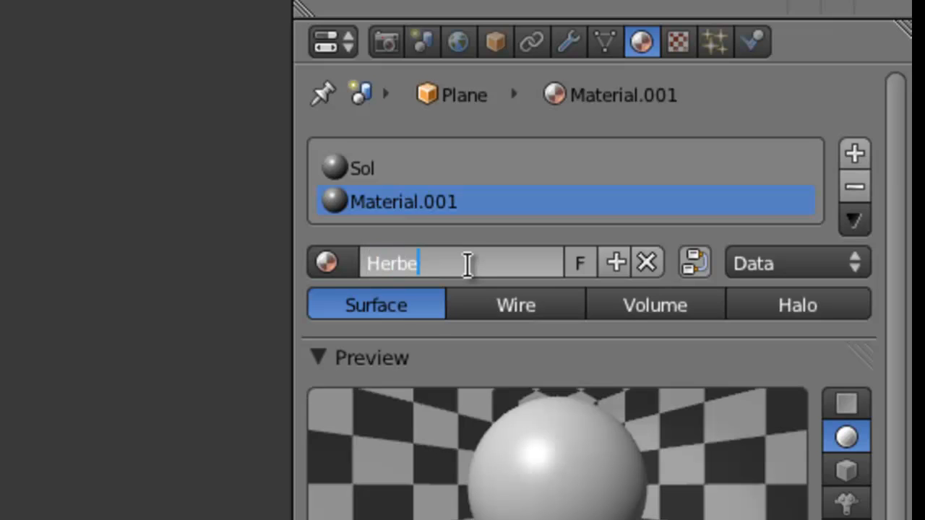
{"action": "key", "text": "Return"}
- Change the diffuse color of the Sol material to a darkened orange-brown
{"action": "left_click", "coordinate": [422, 172]}
{"action": "left_click", "coordinate": [520, 507]}
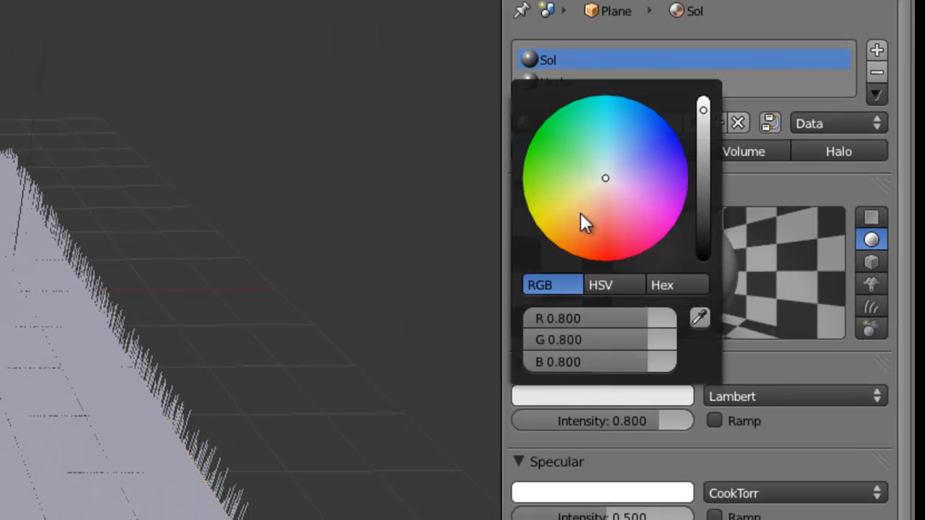
{"action": "left_click_drag", "start_coordinate": [580, 214], "coordinate": [564, 251]}
{"action": "left_click_drag", "start_coordinate": [703, 119], "coordinate": [703, 142]}
{"action": "mouse_move", "coordinate": [586, 247]}
{"action": "left_mouse_down"}
{"action": "mouse_move", "coordinate": [574, 242]}
{"action": "mouse_move", "coordinate": [575, 254]}
{"action": "left_mouse_up"}
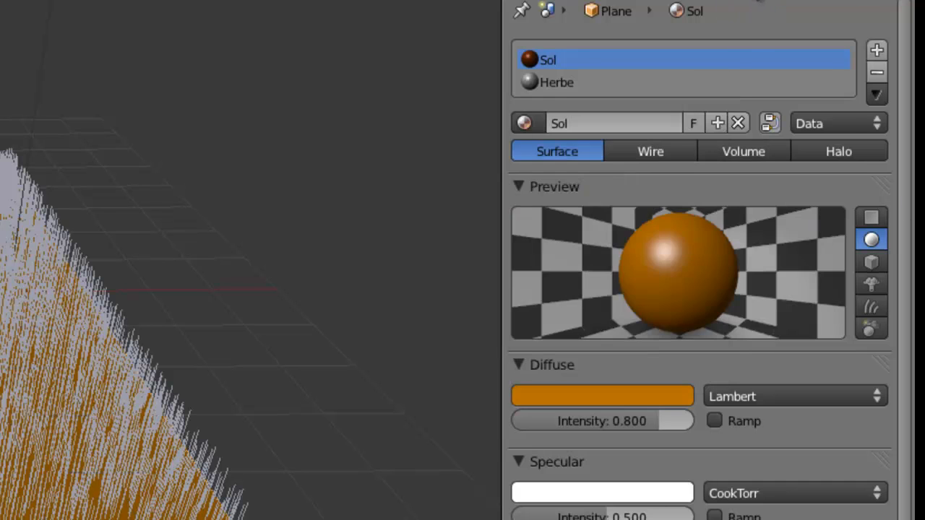
- Add a new Clouds texture to the Sol material and preview both the texture and the material
{"action": "left_click", "coordinate": [756, 3]}
{"action": "left_click", "coordinate": [656, 211]}
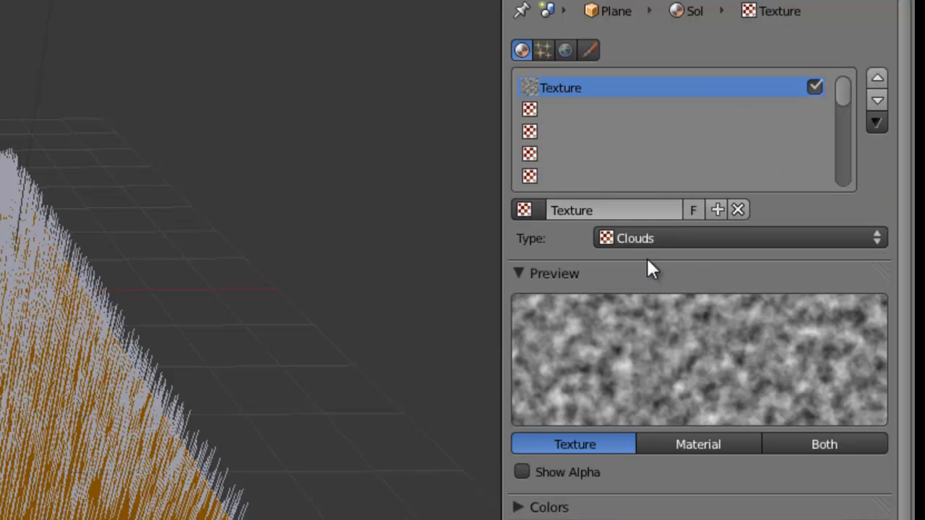
{"action": "scroll", "coordinate": [663, 265], "scroll_direction": "down", "scroll_amount": 5}
{"action": "scroll", "coordinate": [662, 266], "scroll_direction": "down", "scroll_amount": 4}
{"action": "scroll", "coordinate": [663, 266], "scroll_direction": "up", "scroll_amount": 5}
{"action": "left_click", "coordinate": [716, 312]}
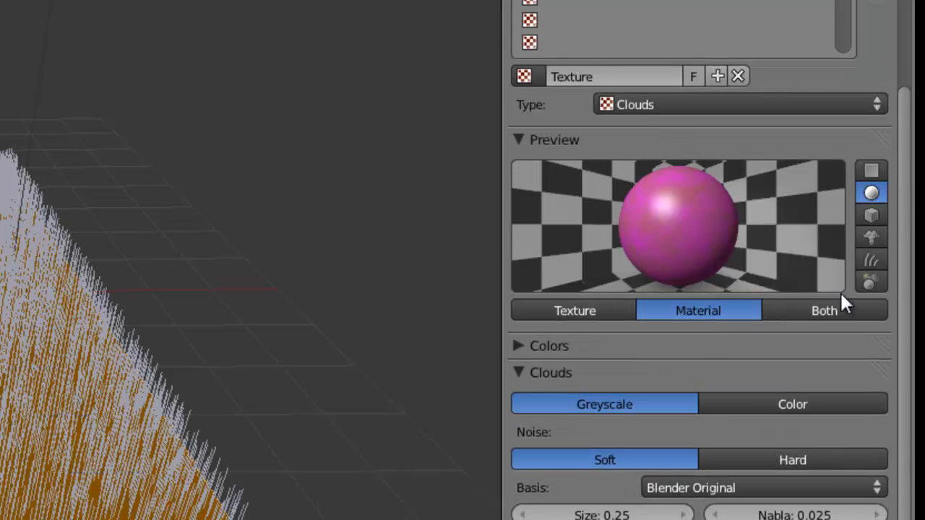
{"action": "left_click", "coordinate": [830, 309]}
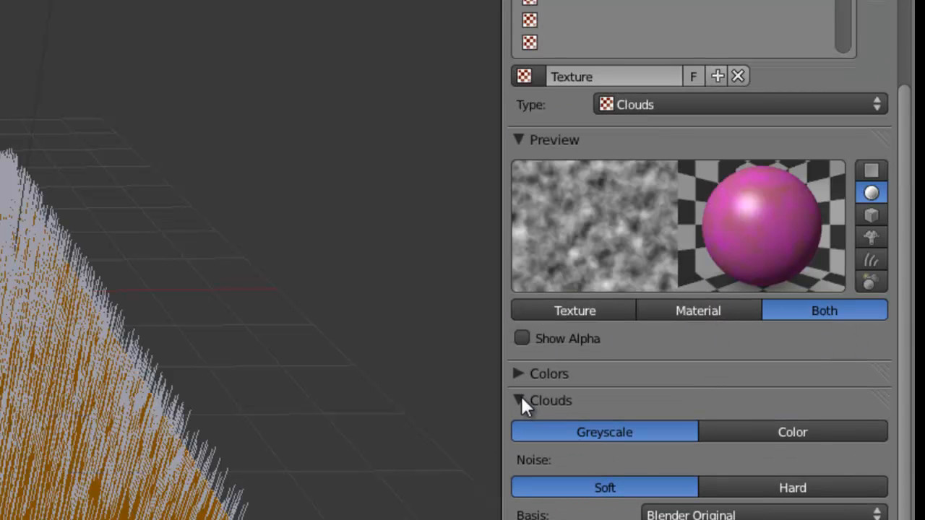
{"action": "left_click", "coordinate": [532, 400]}
{"action": "left_click", "coordinate": [528, 427]}
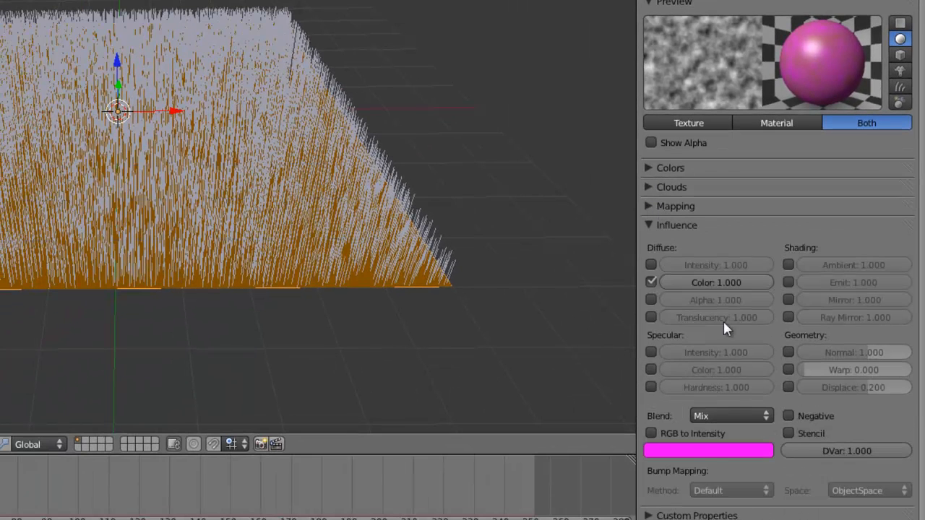
- Set the Clouds texture's influence color to orange with R 1.000, G 0.384 and B 0.059
{"action": "left_click", "coordinate": [699, 450]}
{"action": "left_click_drag", "start_coordinate": [716, 327], "coordinate": [691, 349]}
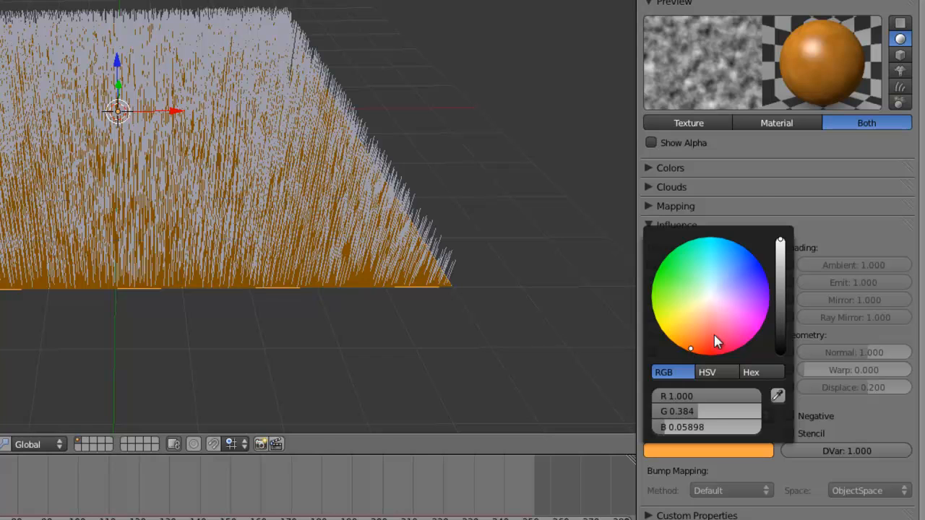
{"action": "left_click", "coordinate": [834, 223]}
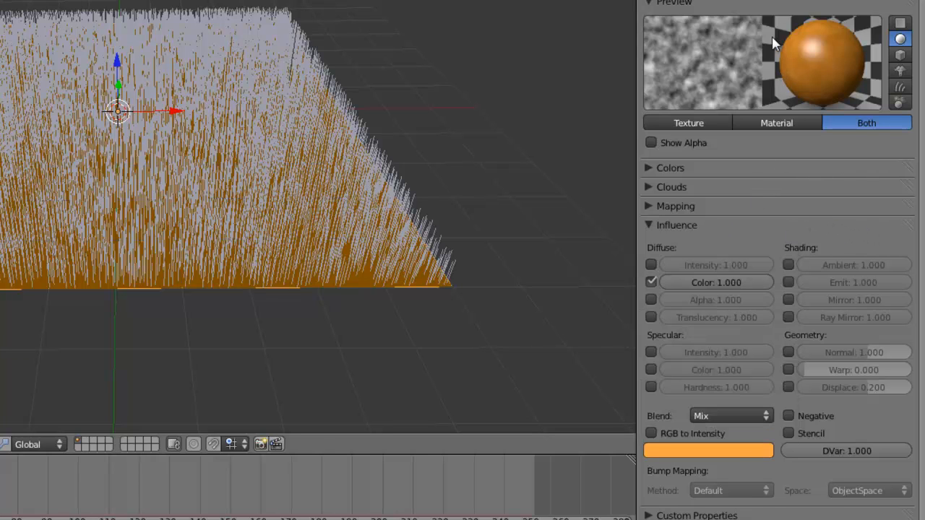
- Enable the Clouds texture's Normal influence on the geometry and set it to 0.1
{"action": "scroll", "coordinate": [730, 52], "scroll_direction": "up", "scroll_amount": 3}
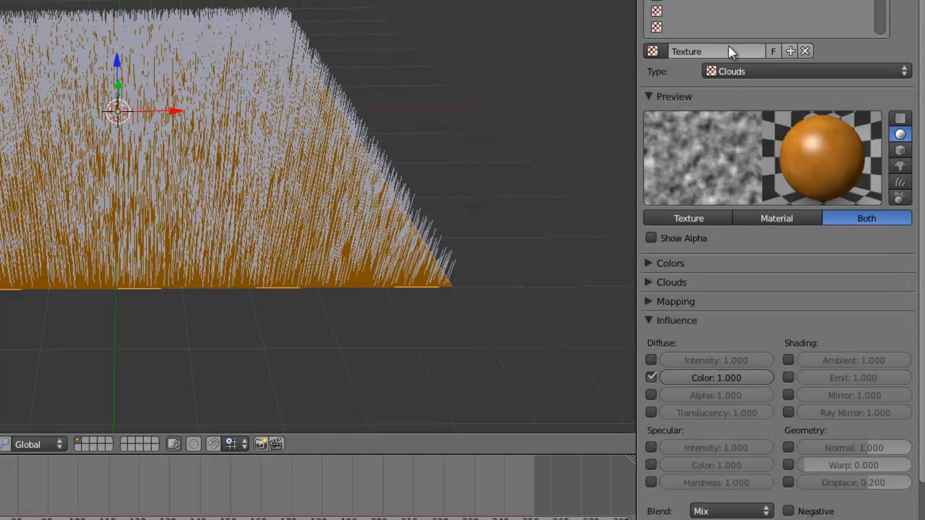
{"action": "scroll", "coordinate": [732, 51], "scroll_direction": "down", "scroll_amount": 2}
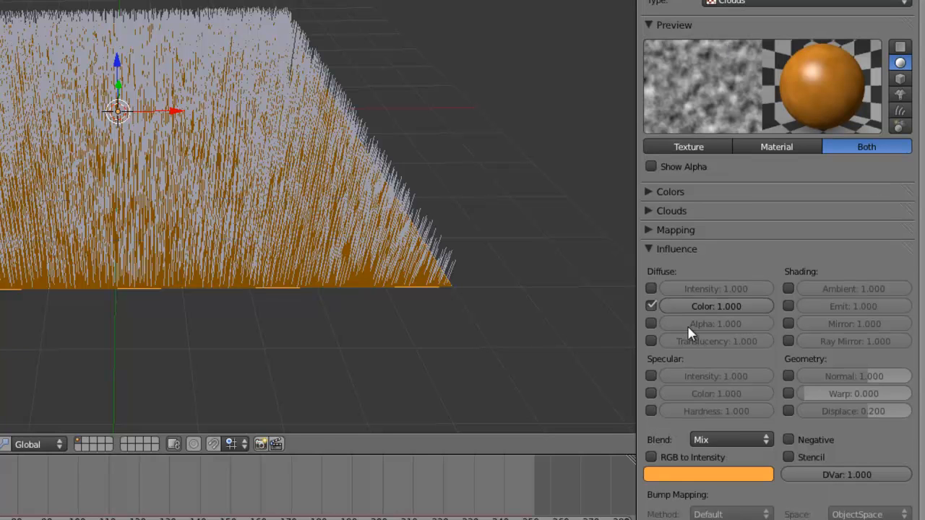
{"action": "left_click", "coordinate": [788, 376]}
{"action": "left_click", "coordinate": [860, 378]}
{"action": "type", "text": "0.1"}
{"action": "key", "text": "Return"}
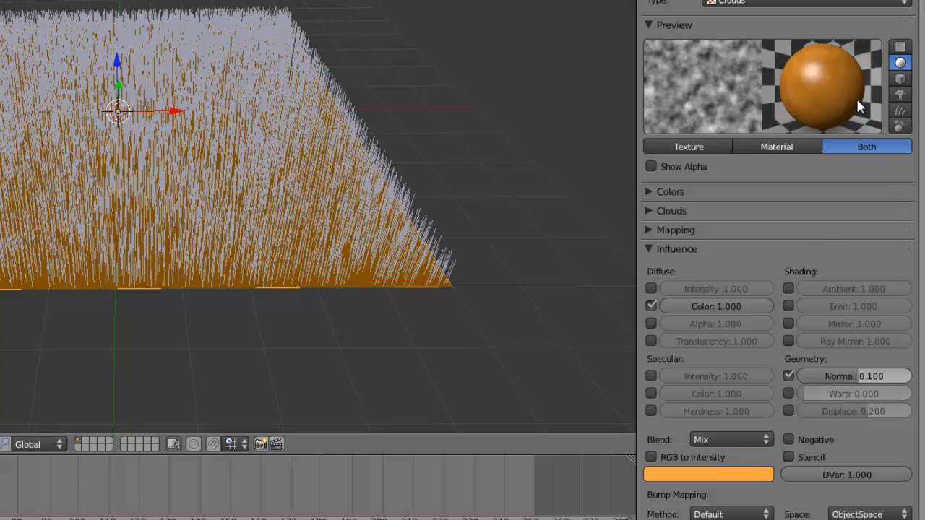
- Change the specular color of the Sol material to a light orange
{"action": "scroll", "coordinate": [748, 29], "scroll_direction": "up", "scroll_amount": 3}
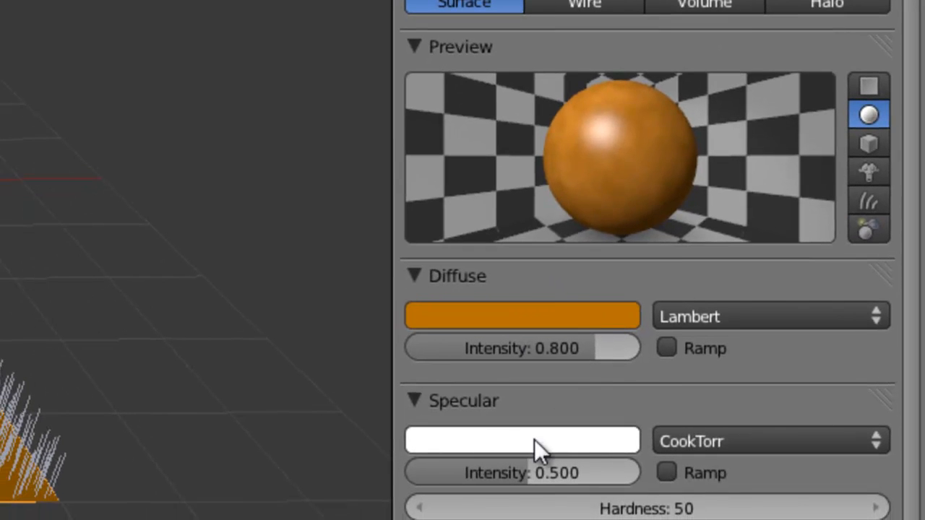
{"action": "left_click", "coordinate": [513, 497]}
{"action": "left_click_drag", "start_coordinate": [496, 217], "coordinate": [490, 247]}
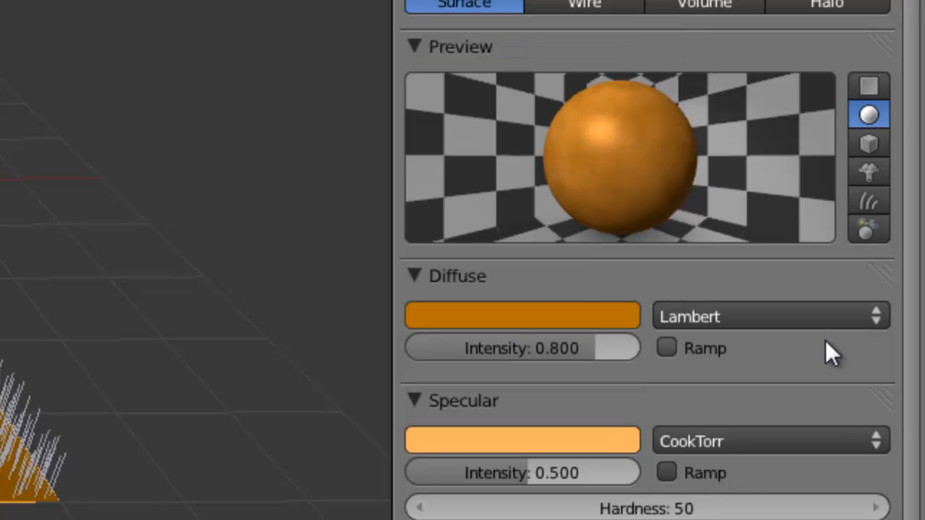
- Set the Sol material's specular hardness to 20 and slightly darken its light orange specular color
{"action": "left_click_drag", "start_coordinate": [681, 510], "coordinate": [556, 514]}
{"action": "left_click", "coordinate": [575, 437]}
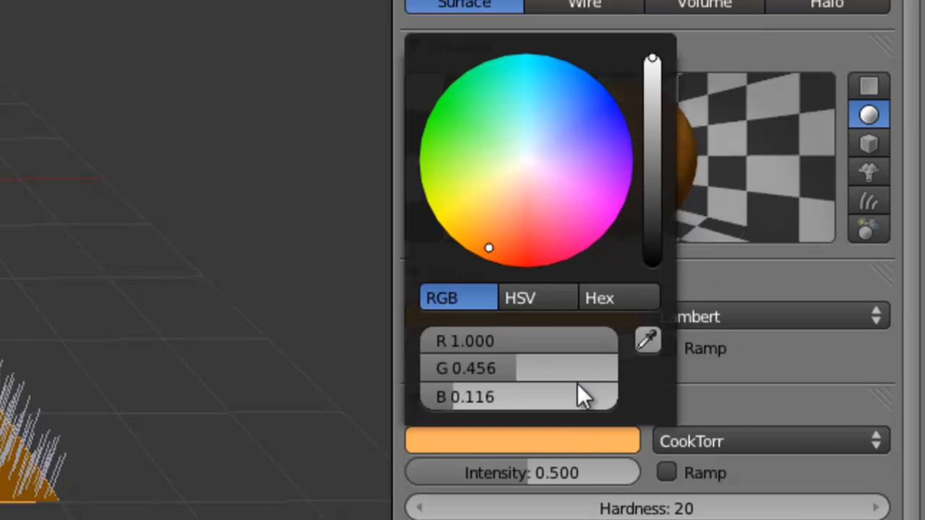
{"action": "left_click", "coordinate": [590, 439]}
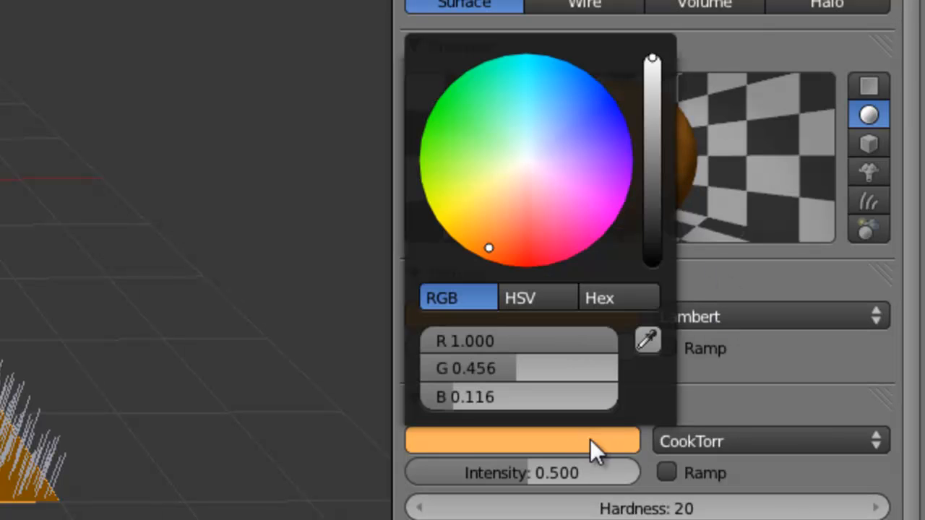
{"action": "left_click", "coordinate": [649, 94]}
{"action": "left_click", "coordinate": [626, 438]}
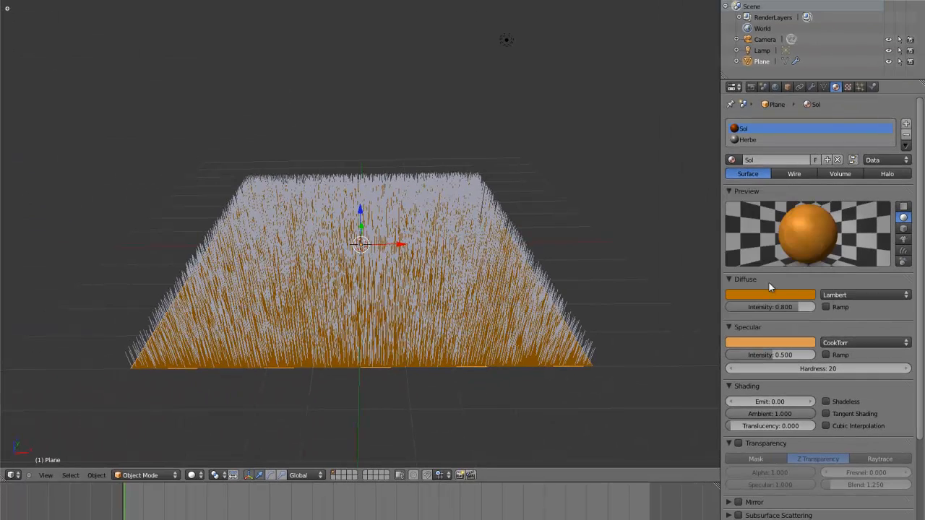
- Preview the Herbe material on hair strands and add a new texture of type Blend to it
{"action": "left_click", "coordinate": [752, 140]}
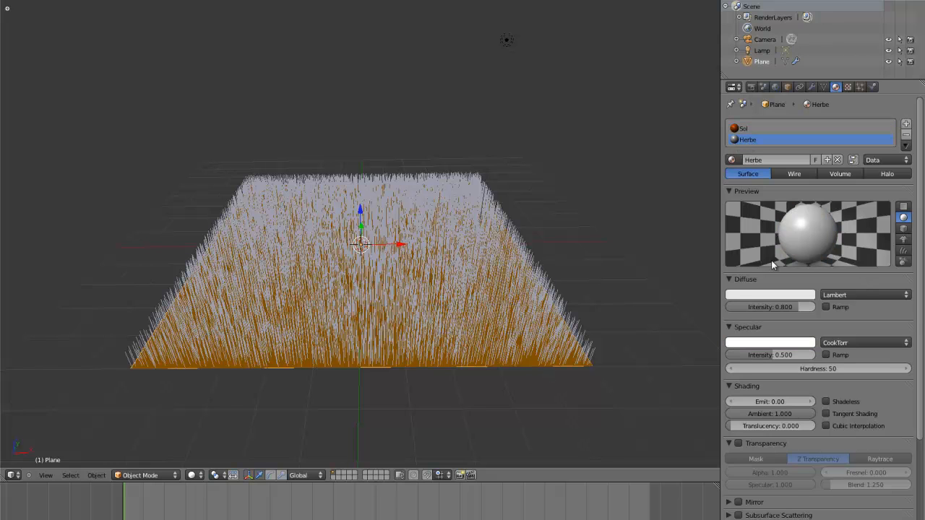
{"action": "left_click", "coordinate": [903, 253]}
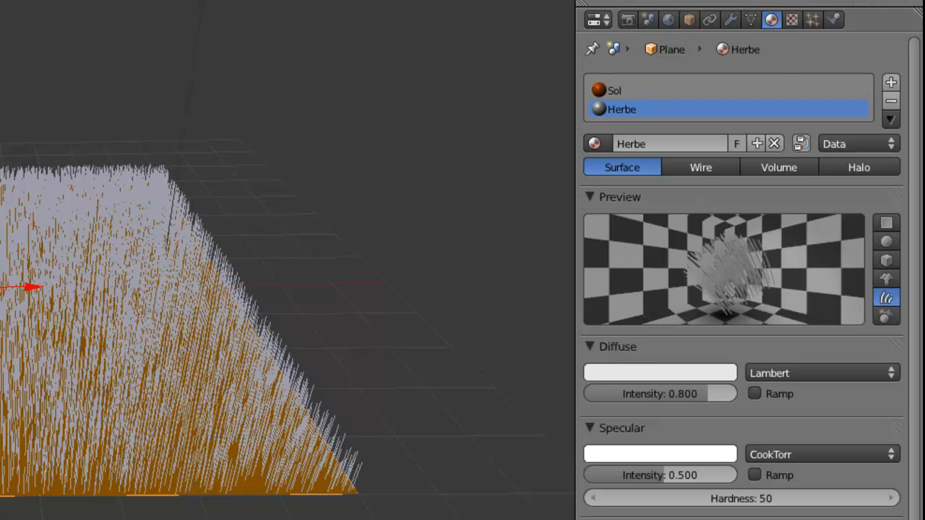
{"action": "left_click", "coordinate": [792, 20]}
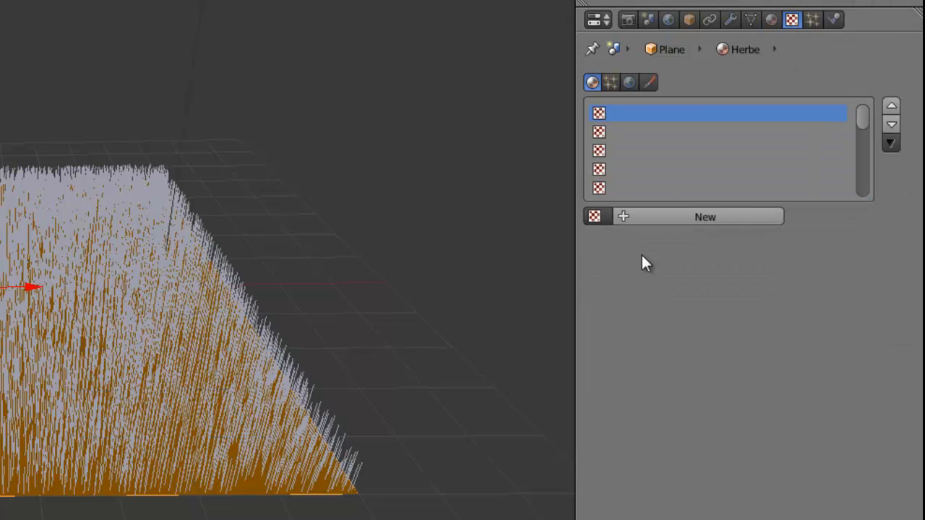
{"action": "left_click", "coordinate": [695, 217]}
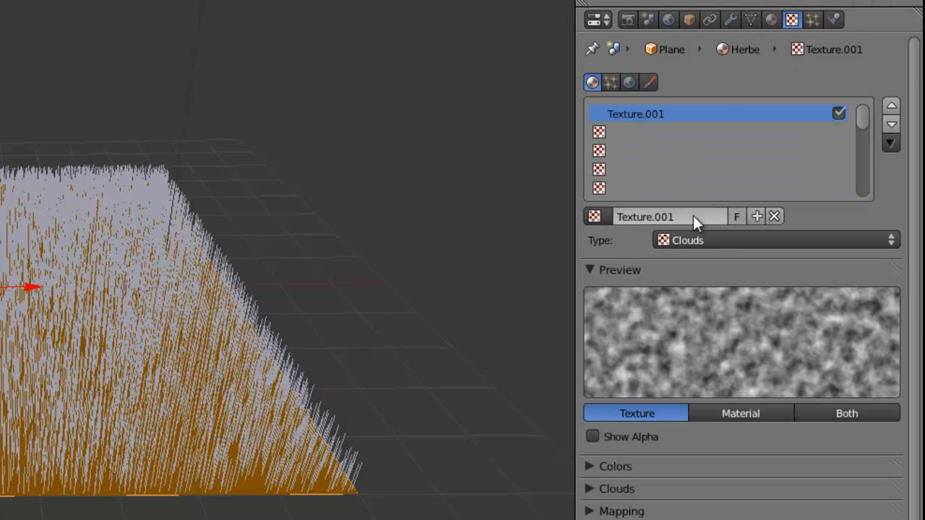
{"action": "left_click", "coordinate": [722, 240]}
{"action": "left_click", "coordinate": [727, 202]}
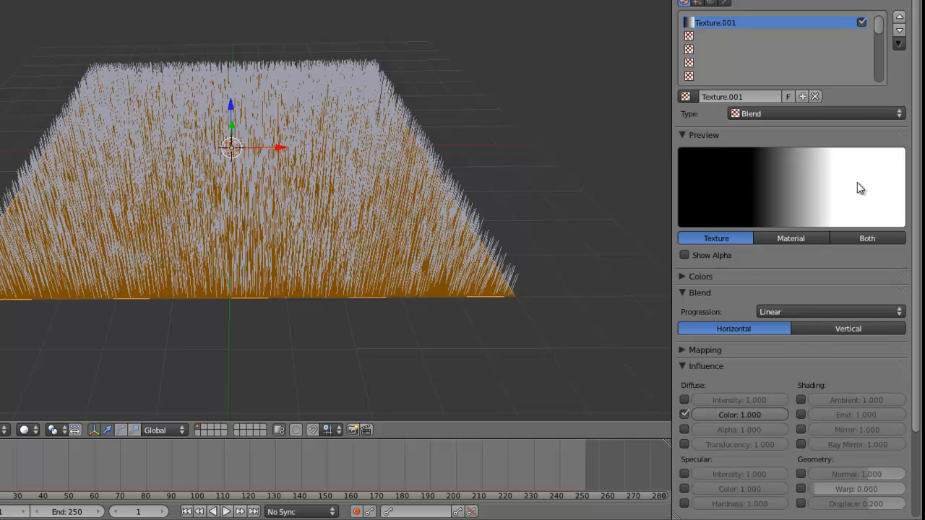
- Preview the Blend texture on the Herbe material and set its mapping coordinates to Strand / Particle
{"action": "scroll", "coordinate": [865, 179], "scroll_direction": "down", "scroll_amount": 2}
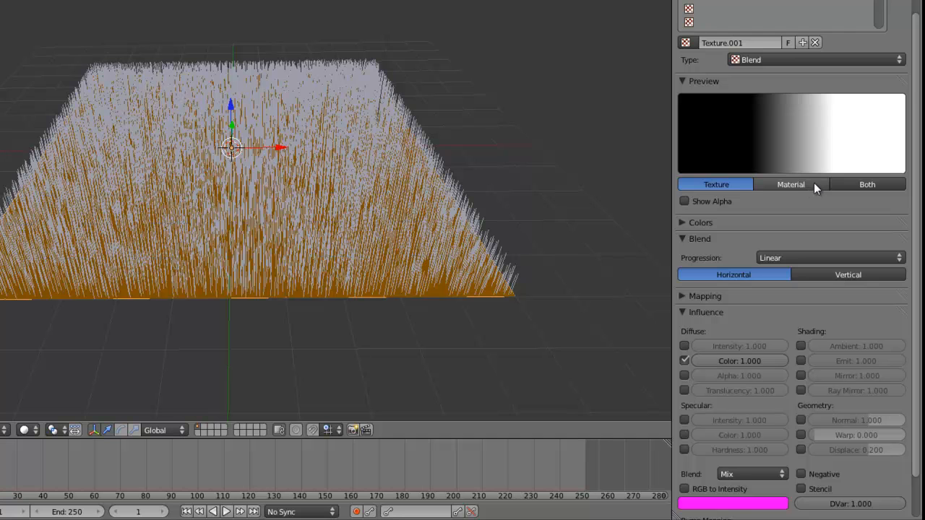
{"action": "left_click", "coordinate": [792, 184]}
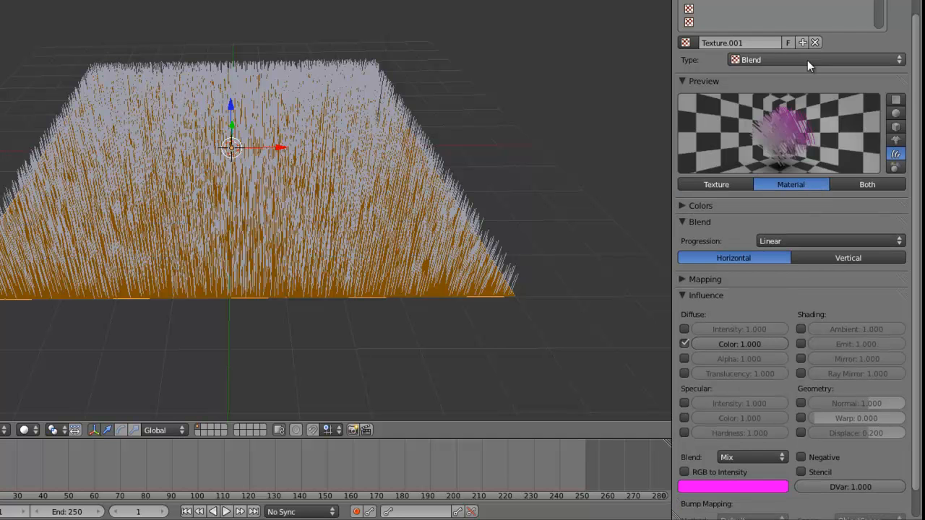
{"action": "left_click", "coordinate": [816, 1]}
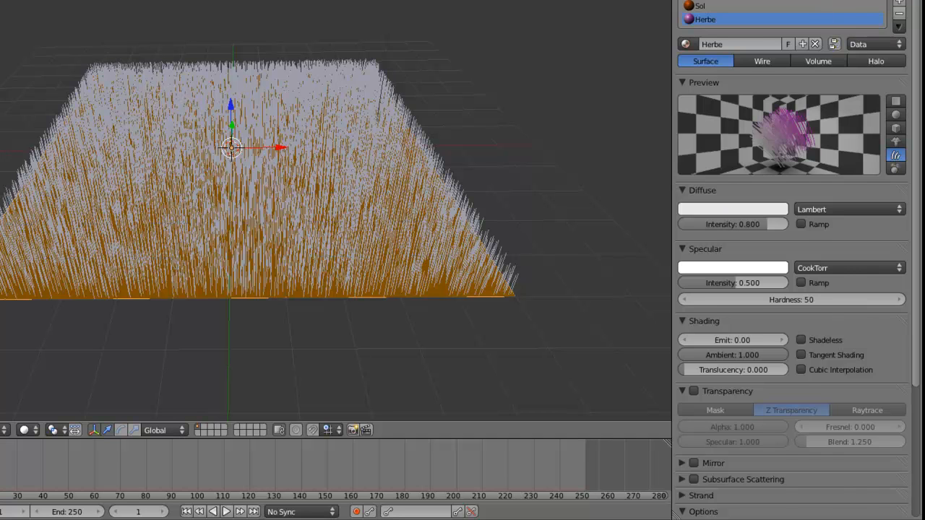
{"action": "left_click", "coordinate": [826, 3]}
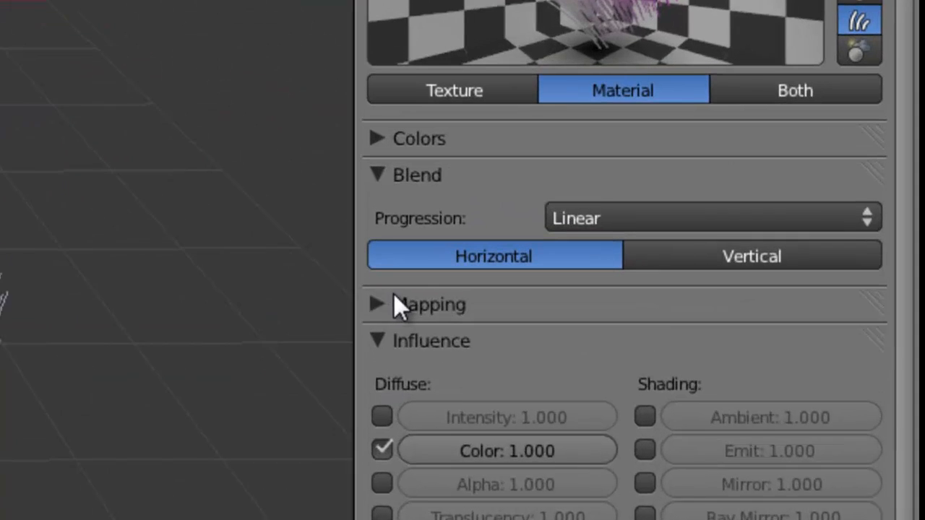
{"action": "left_click", "coordinate": [692, 279]}
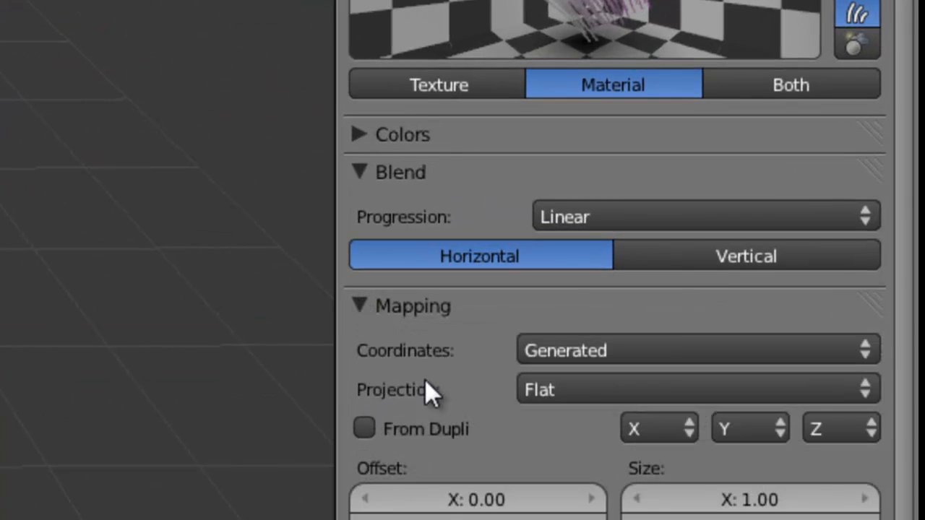
{"action": "left_click", "coordinate": [676, 350]}
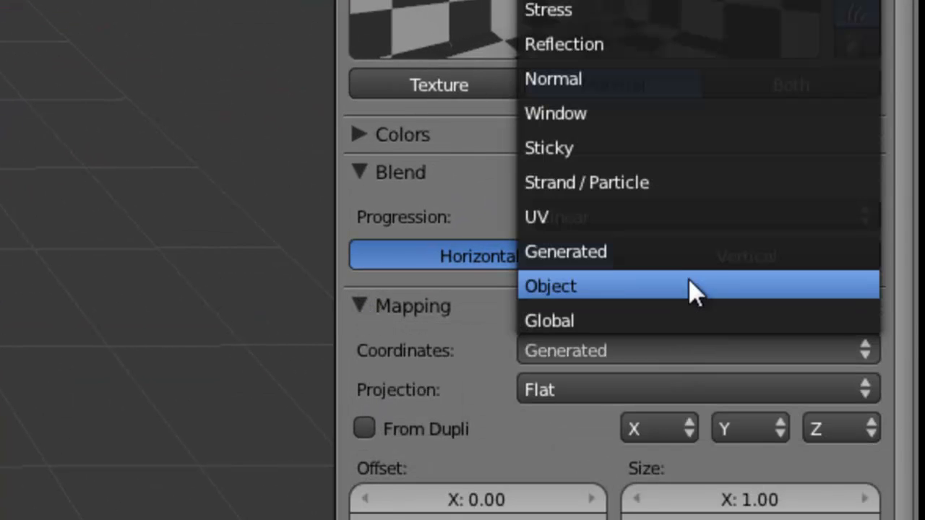
{"action": "left_click", "coordinate": [703, 190]}
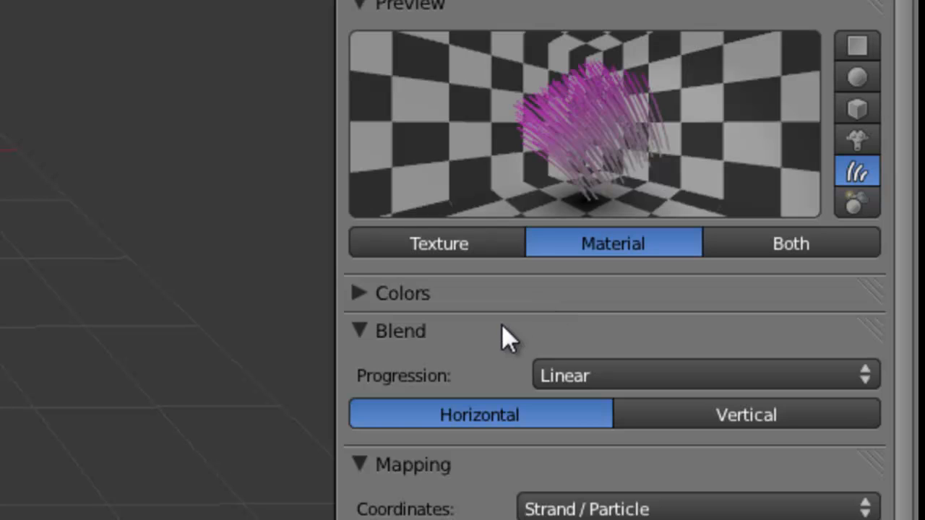
- Collapse the Blend and Mapping settings and enable the color ramp for the Herbe texture
{"action": "left_click", "coordinate": [364, 329]}
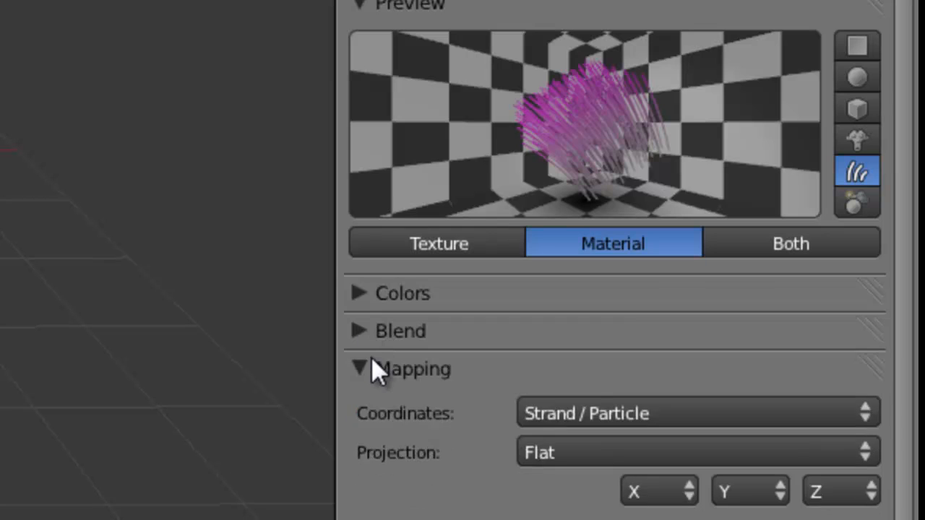
{"action": "left_click", "coordinate": [367, 365]}
{"action": "left_click", "coordinate": [362, 296]}
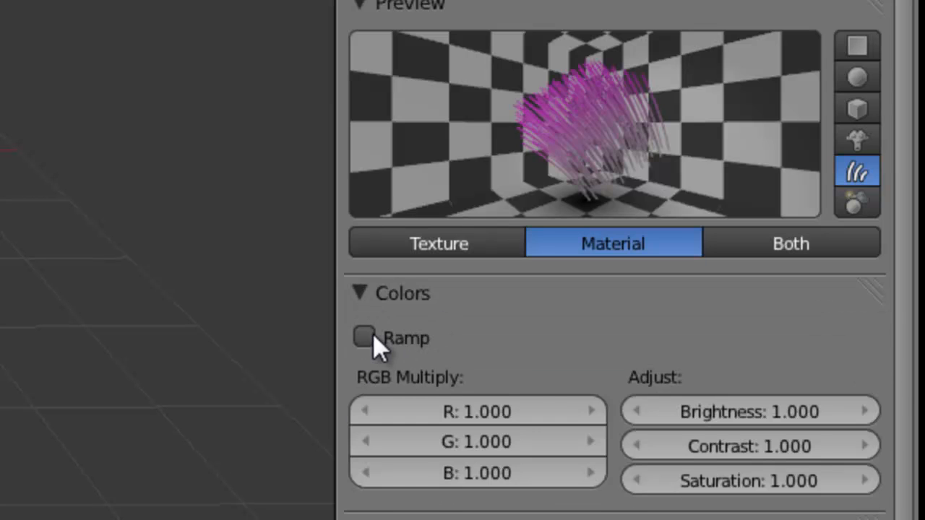
{"action": "left_click", "coordinate": [372, 335]}
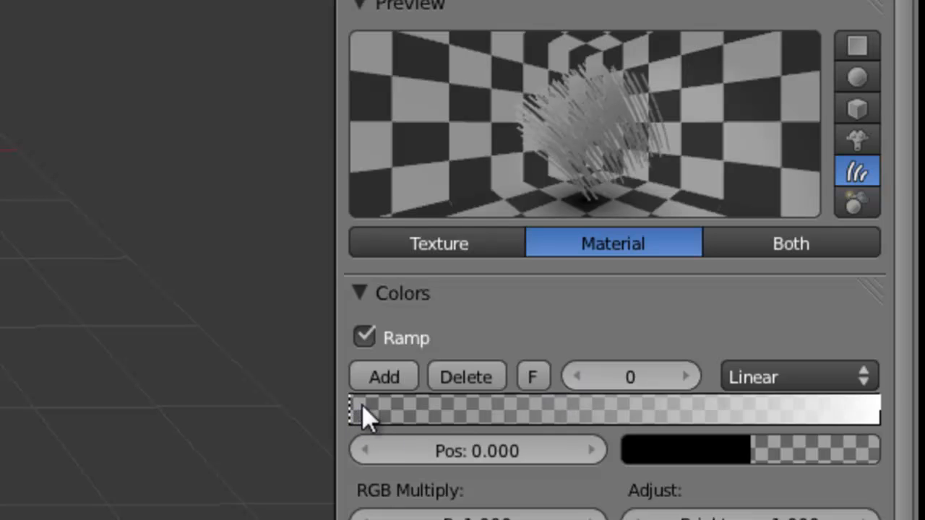
- Make the ramp's first color stop, at position 0.000, a fully opaque yellow-orange
{"action": "left_click", "coordinate": [714, 452]}
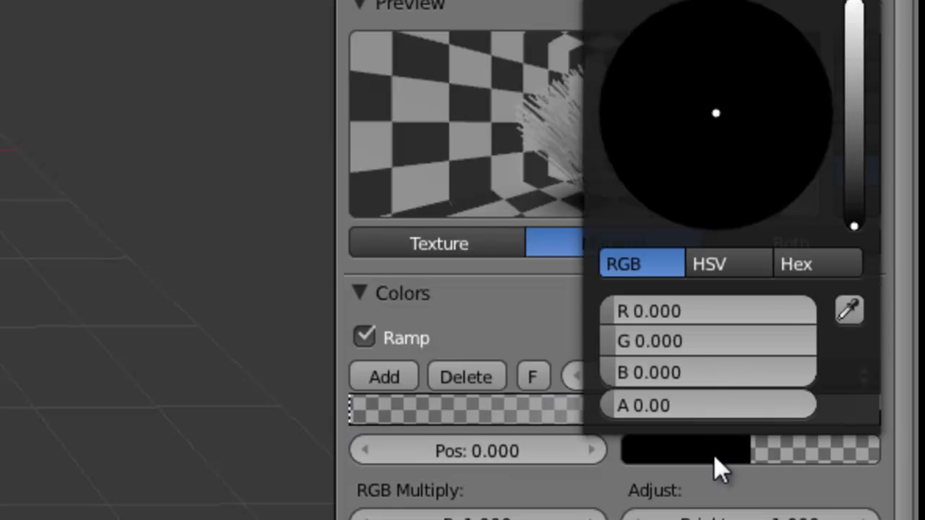
{"action": "left_click_drag", "start_coordinate": [867, 175], "coordinate": [875, 66]}
{"action": "left_click_drag", "start_coordinate": [695, 119], "coordinate": [642, 205]}
{"action": "left_click_drag", "start_coordinate": [856, 56], "coordinate": [854, 10]}
{"action": "left_click_drag", "start_coordinate": [632, 204], "coordinate": [667, 229]}
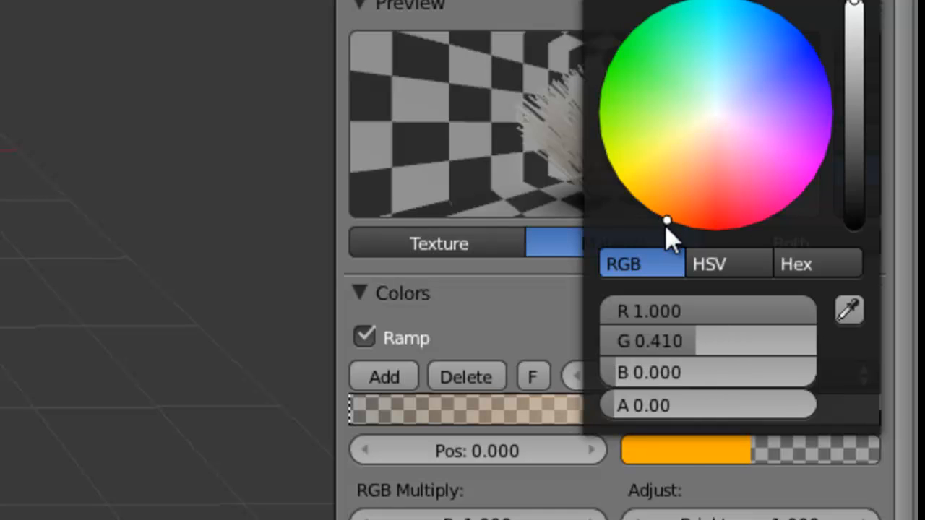
{"action": "left_click", "coordinate": [684, 456]}
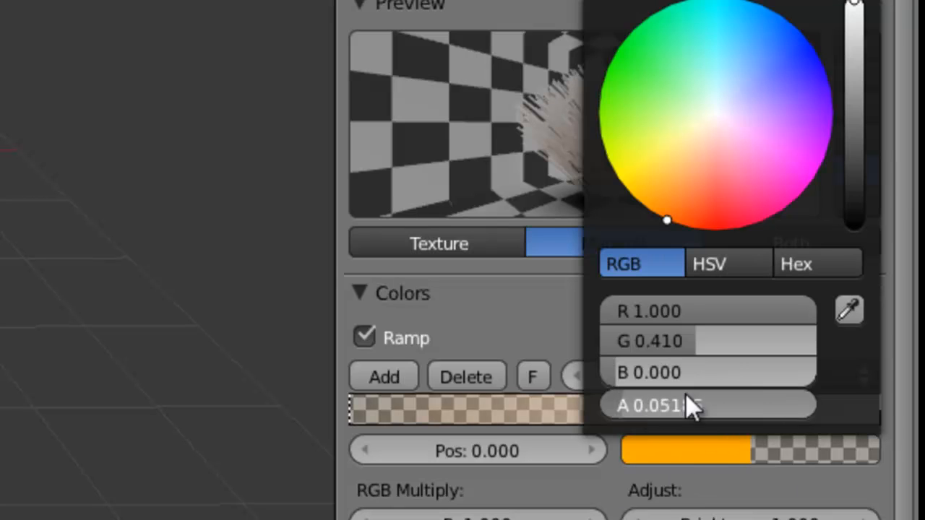
{"action": "left_click_drag", "start_coordinate": [648, 416], "coordinate": [888, 400]}
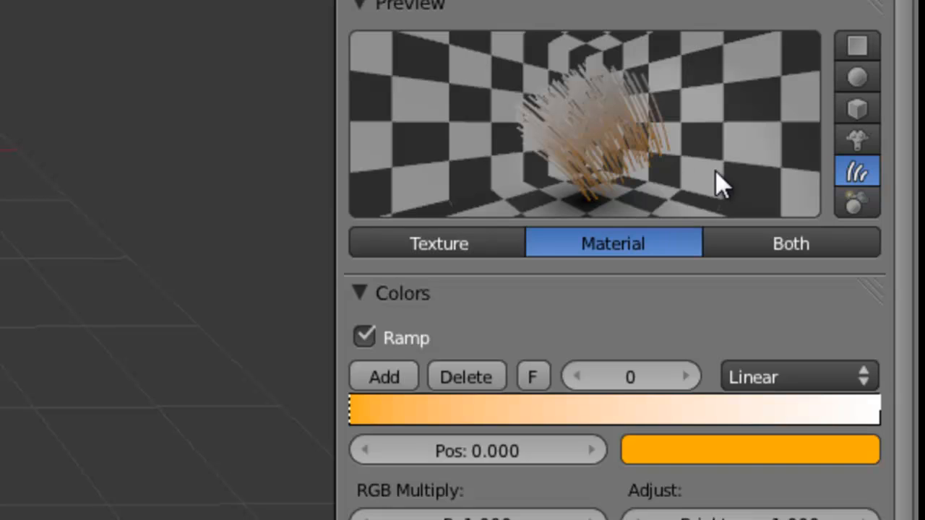
{"action": "left_click", "coordinate": [675, 442]}
{"action": "mouse_move", "coordinate": [668, 220]}
{"action": "left_mouse_down"}
{"action": "mouse_move", "coordinate": [657, 226]}
{"action": "mouse_move", "coordinate": [654, 217]}
{"action": "left_mouse_up"}
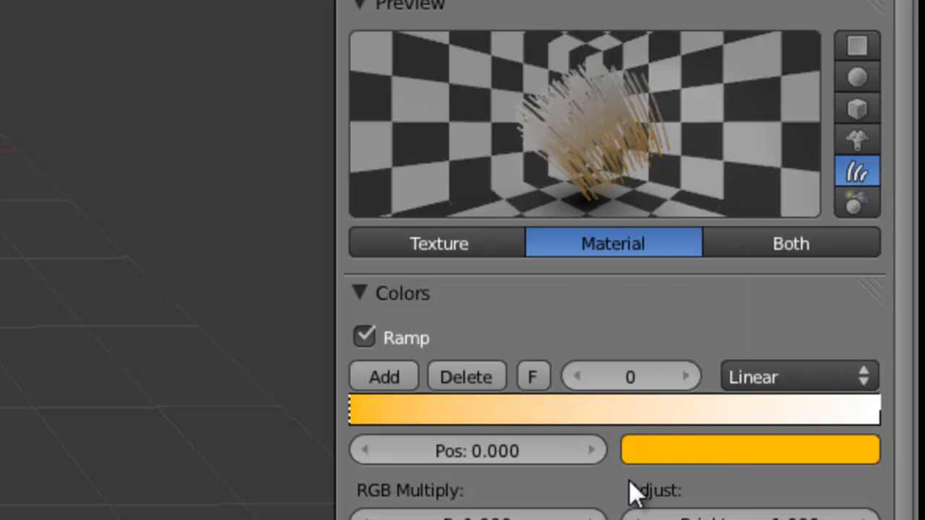
- Change the ramp's end color stop, at position 1.000, to bright green
{"action": "left_click", "coordinate": [690, 372]}
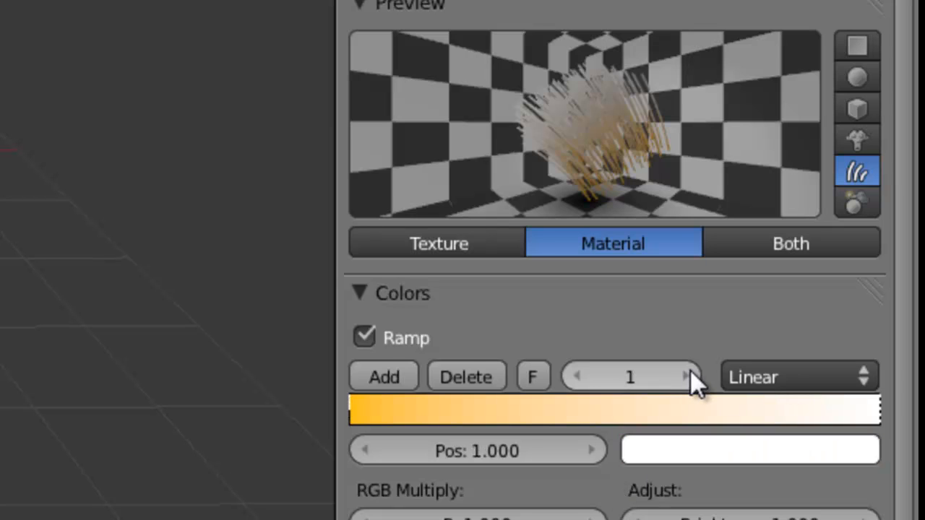
{"action": "left_click", "coordinate": [678, 446]}
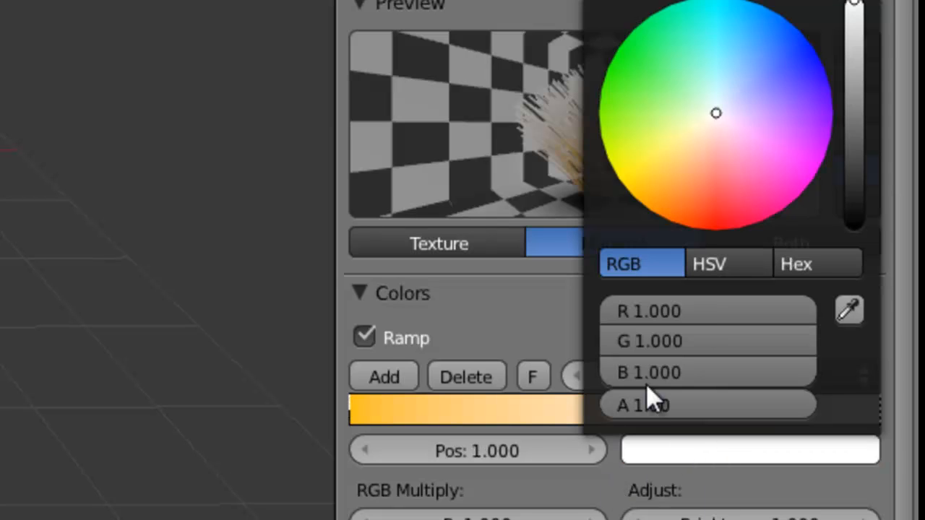
{"action": "left_click_drag", "start_coordinate": [708, 86], "coordinate": [605, 47]}
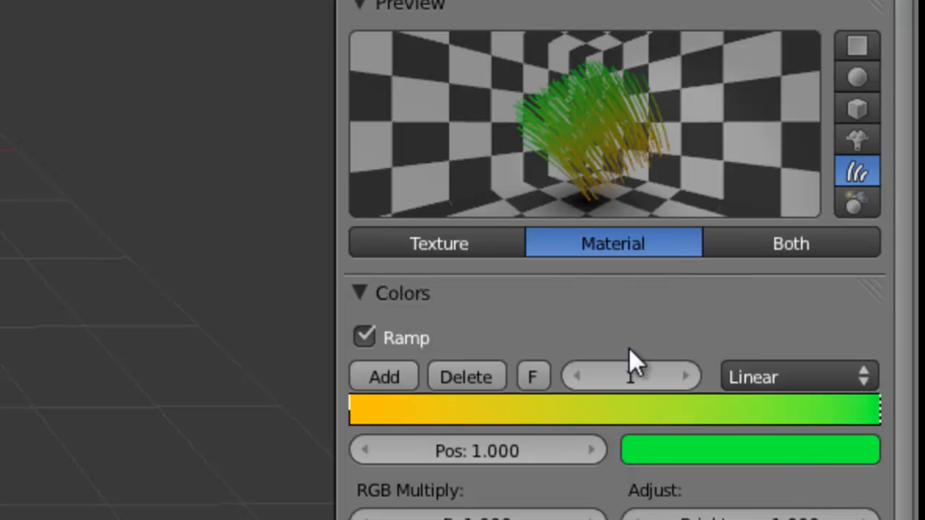
- Add a middle ramp stop at position 0.464 and color it darker green with R 0.08724, G 0.477 and B 0.000
{"action": "left_click", "coordinate": [397, 374]}
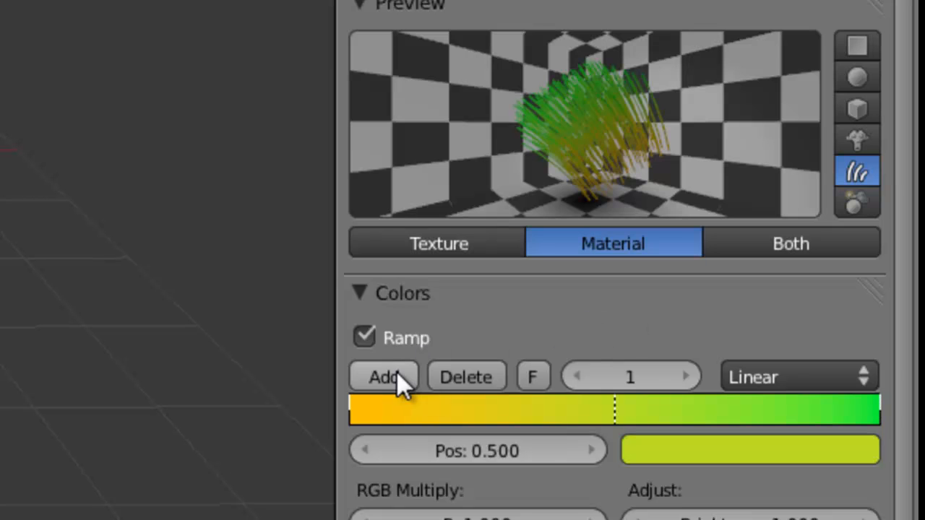
{"action": "left_click_drag", "start_coordinate": [609, 415], "coordinate": [553, 425]}
{"action": "left_click", "coordinate": [734, 449]}
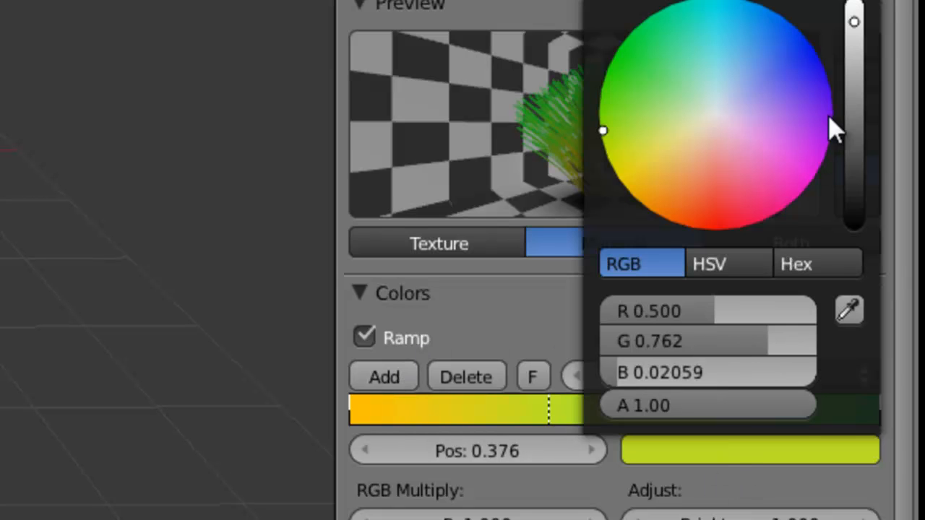
{"action": "left_click_drag", "start_coordinate": [627, 81], "coordinate": [579, 65]}
{"action": "left_click_drag", "start_coordinate": [859, 42], "coordinate": [856, 62]}
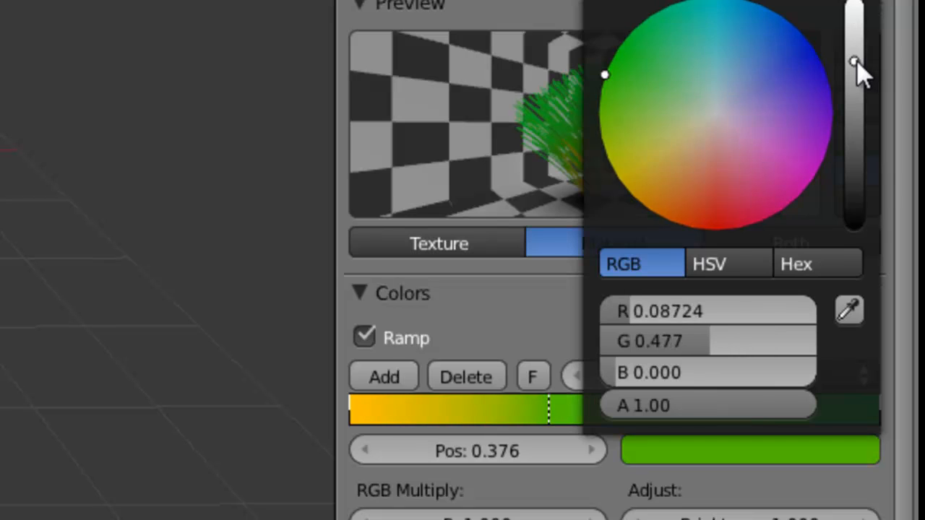
{"action": "mouse_move", "coordinate": [535, 406]}
{"action": "left_mouse_down"}
{"action": "mouse_move", "coordinate": [632, 415]}
{"action": "mouse_move", "coordinate": [530, 406]}
{"action": "left_mouse_up"}
{"action": "mouse_move", "coordinate": [352, 411]}
{"action": "left_mouse_down"}
{"action": "mouse_move", "coordinate": [831, 406]}
{"action": "mouse_move", "coordinate": [345, 413]}
{"action": "left_mouse_up"}
{"action": "left_click_drag", "start_coordinate": [533, 405], "coordinate": [595, 409]}
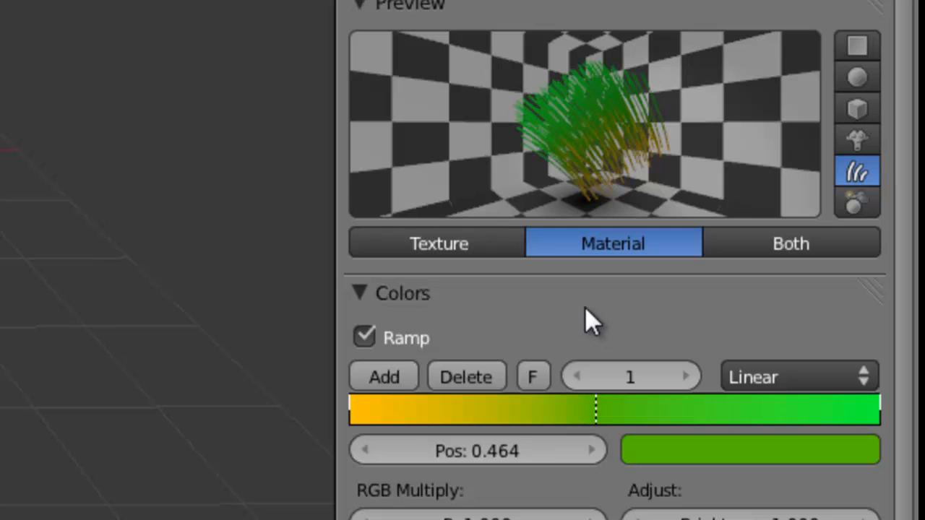
- Set the Herbe material's specular color to golden yellow and its hardness to 30
{"action": "scroll", "coordinate": [584, 306], "scroll_direction": "down", "scroll_amount": 2}
{"action": "scroll", "coordinate": [585, 307], "scroll_direction": "up", "scroll_amount": 6}
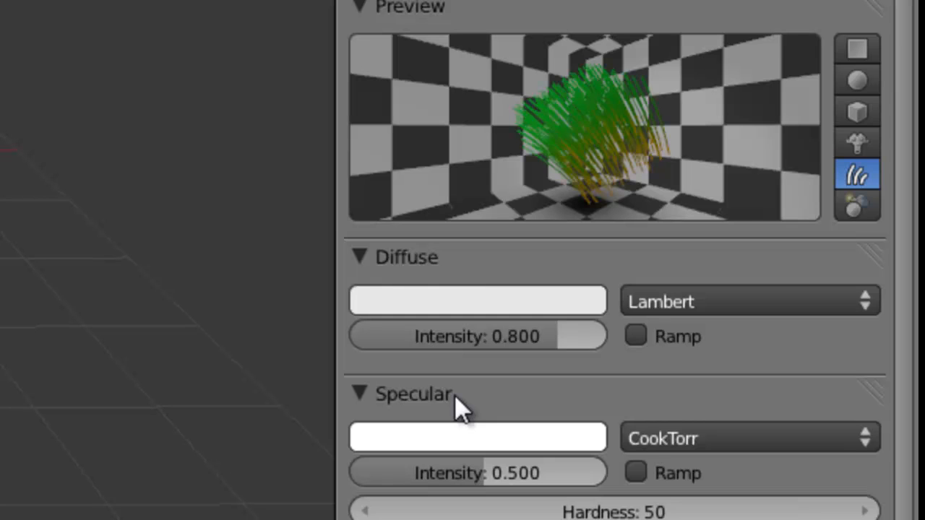
{"action": "left_click", "coordinate": [454, 438]}
{"action": "mouse_move", "coordinate": [450, 177]}
{"action": "left_mouse_down"}
{"action": "mouse_move", "coordinate": [416, 219]}
{"action": "mouse_move", "coordinate": [419, 242]}
{"action": "mouse_move", "coordinate": [403, 235]}
{"action": "left_mouse_up"}
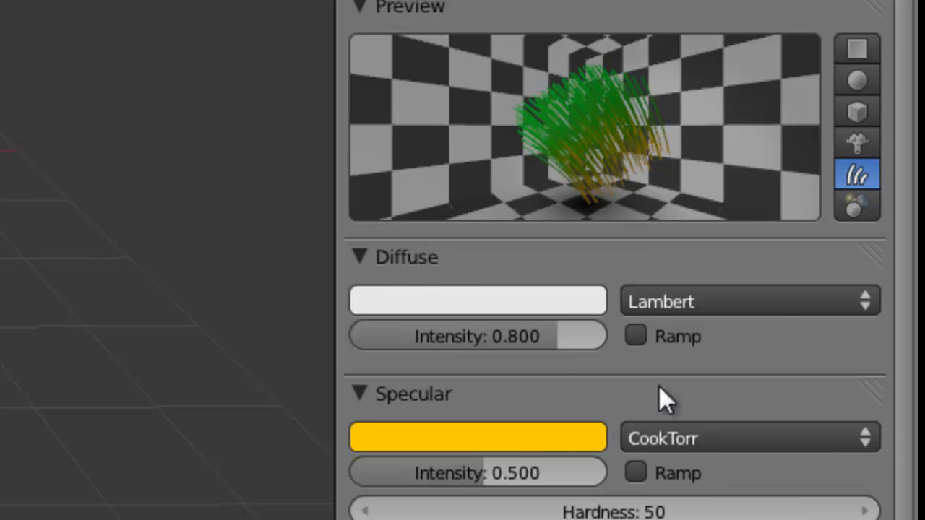
{"action": "left_click_drag", "start_coordinate": [624, 507], "coordinate": [409, 516]}
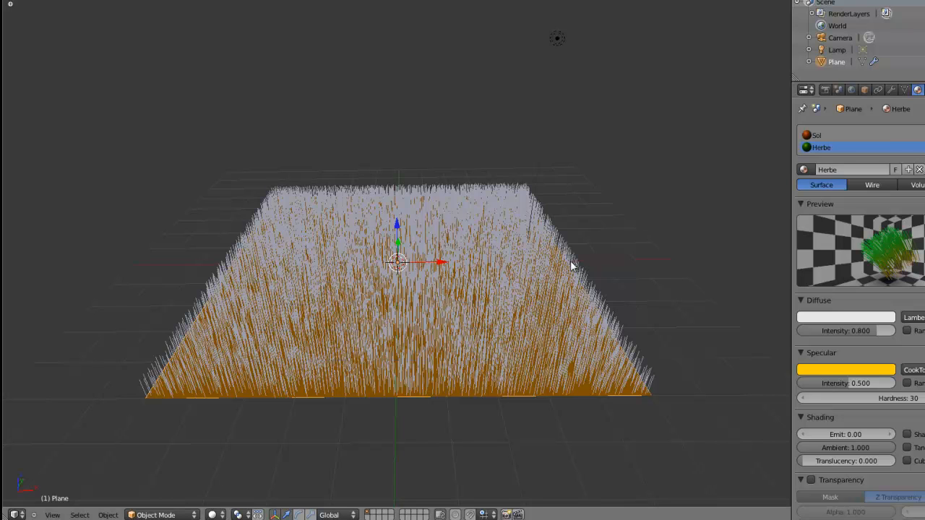
- Switch the 3D viewport to the UV/Image Editor to show the render result
{"action": "left_click", "coordinate": [14, 514]}
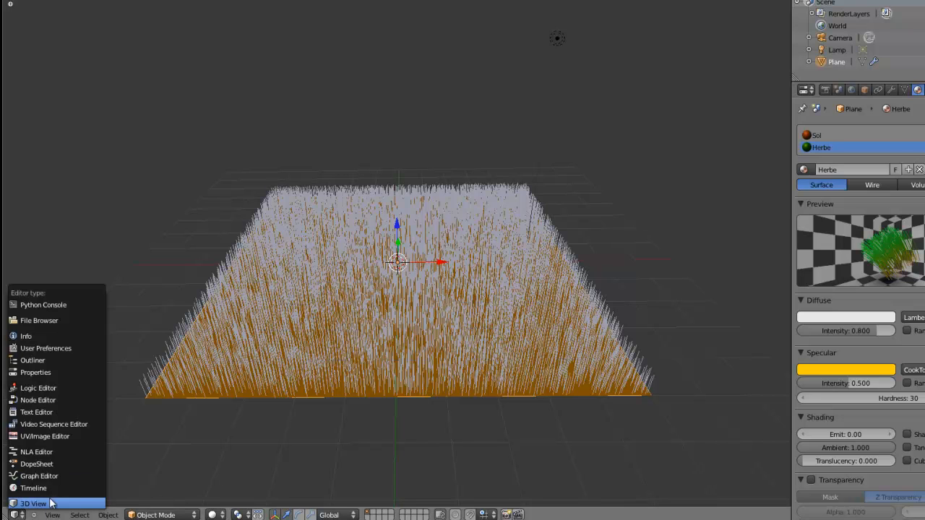
{"action": "left_click", "coordinate": [58, 437]}
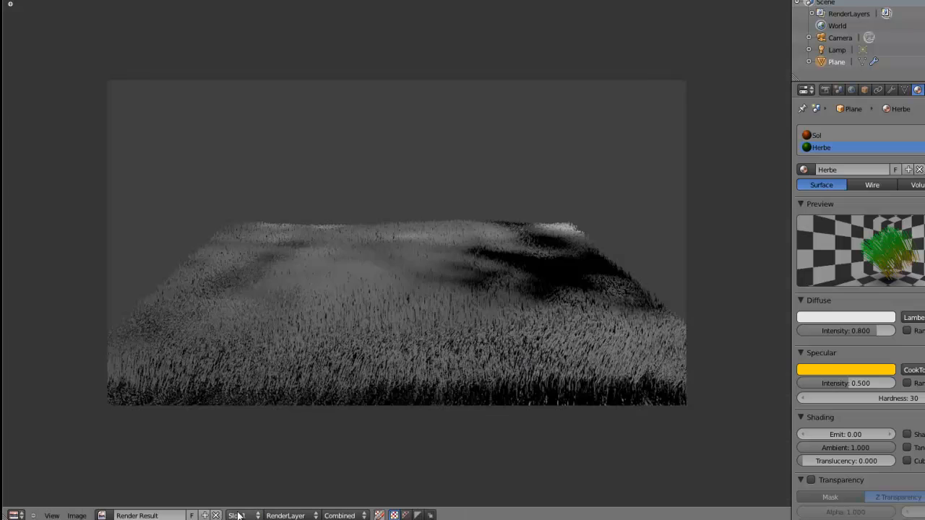
- Render the scene with the coloured grass into render Slot 2
{"action": "left_click", "coordinate": [235, 515]}
{"action": "left_click", "coordinate": [239, 489]}
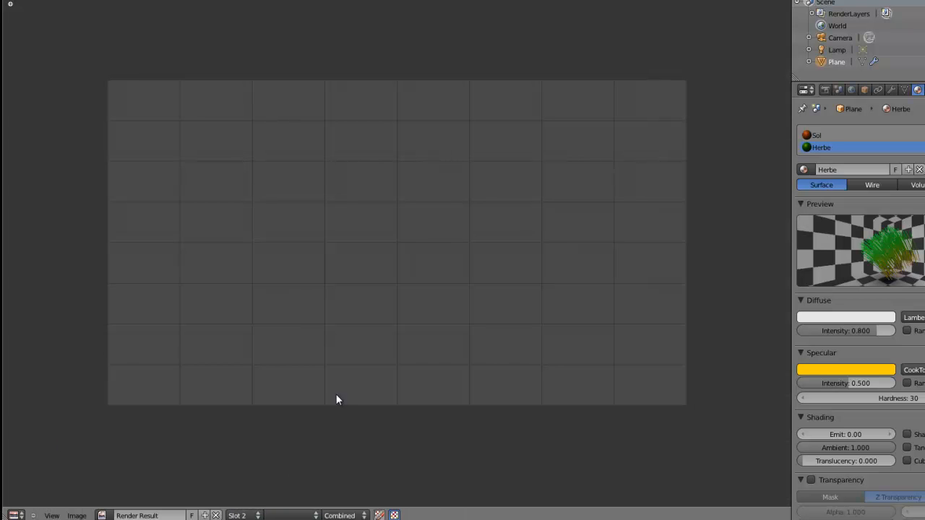
{"action": "key", "text": "F12"}
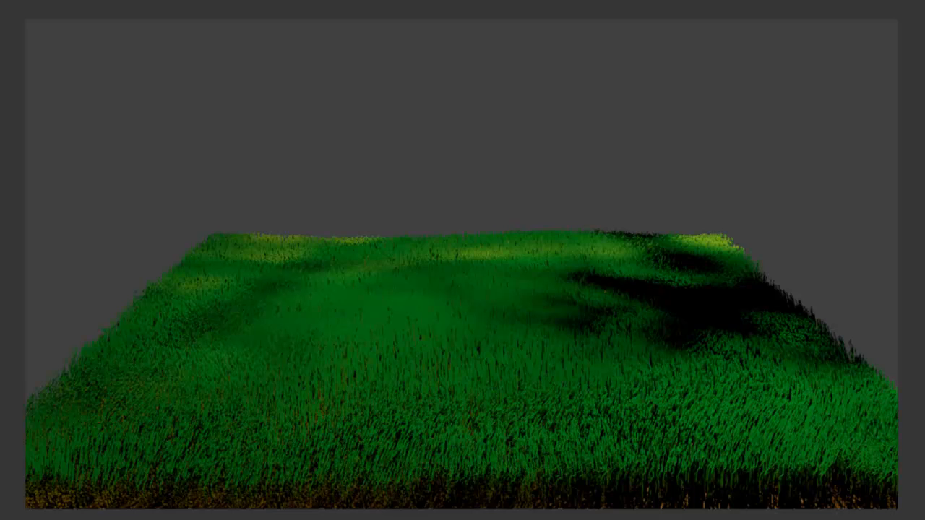
{"action": "left_click", "coordinate": [231, 518]}
{"action": "left_click", "coordinate": [231, 518]}
{"action": "left_click", "coordinate": [232, 518]}
{"action": "left_click", "coordinate": [231, 517]}
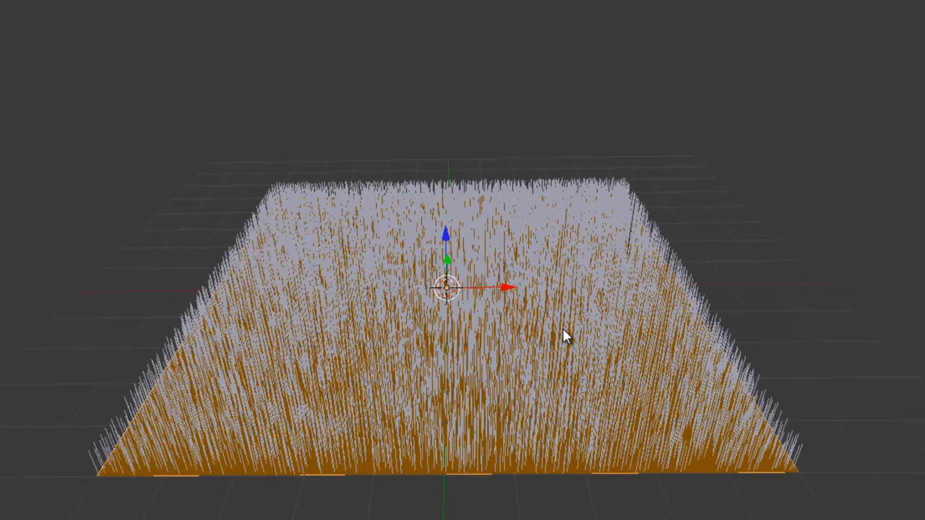
- In front orthographic view, add a spot lamp above the plane's negative-X side and rotate it about -45° toward the plane
{"action": "key", "text": "KP_1"}
{"action": "scroll", "coordinate": [447, 289], "scroll_direction": "down", "scroll_amount": 5}
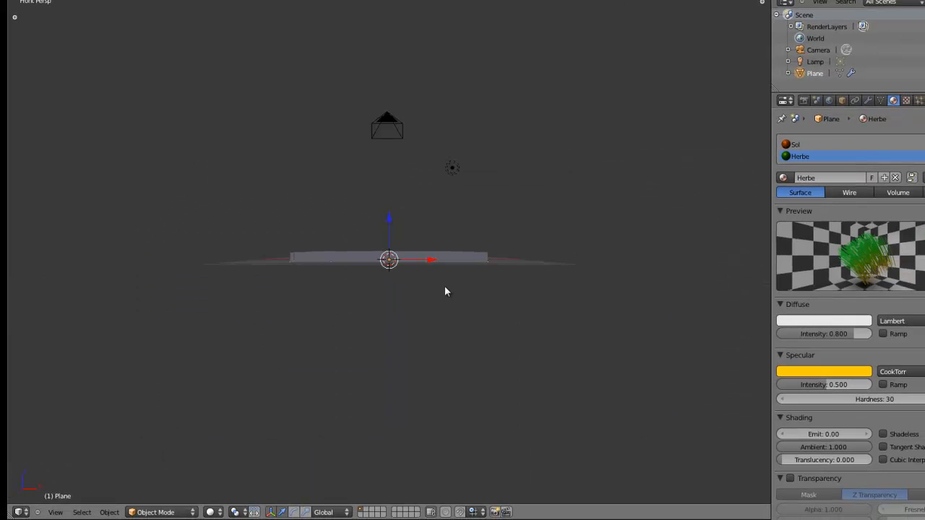
{"action": "key", "text": "KP_5"}
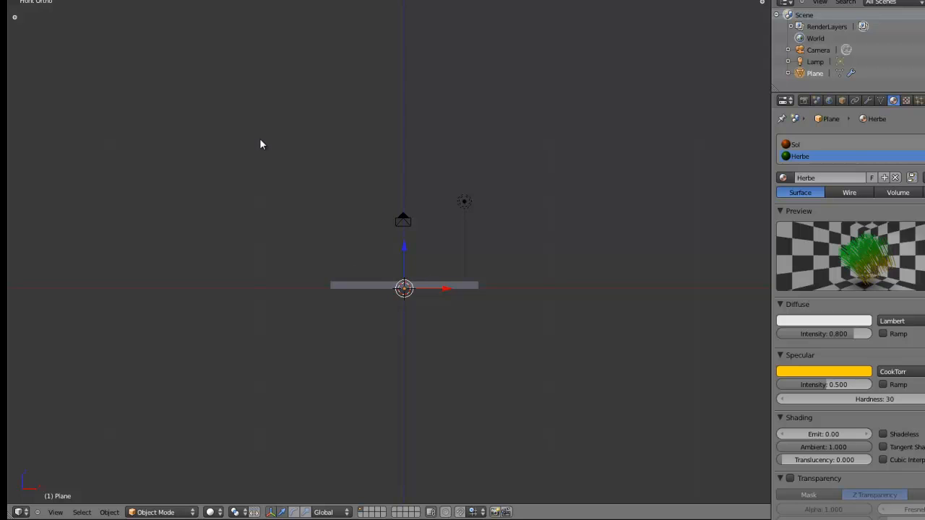
{"action": "left_click", "coordinate": [257, 141]}
{"action": "key", "text": "shift+a"}
{"action": "mouse_move", "coordinate": [329, 172]}
{"action": "mouse_move", "coordinate": [325, 283]}
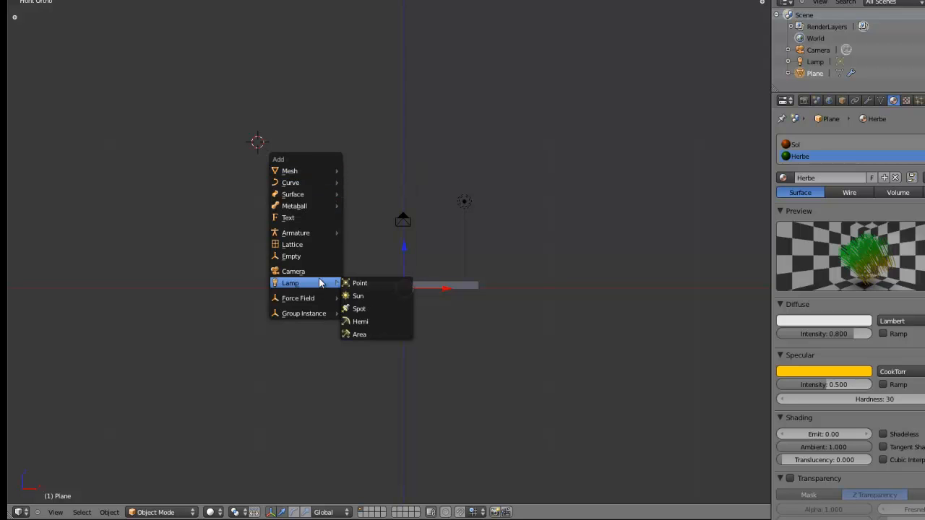
{"action": "left_click", "coordinate": [393, 308]}
{"action": "key", "text": "r"}
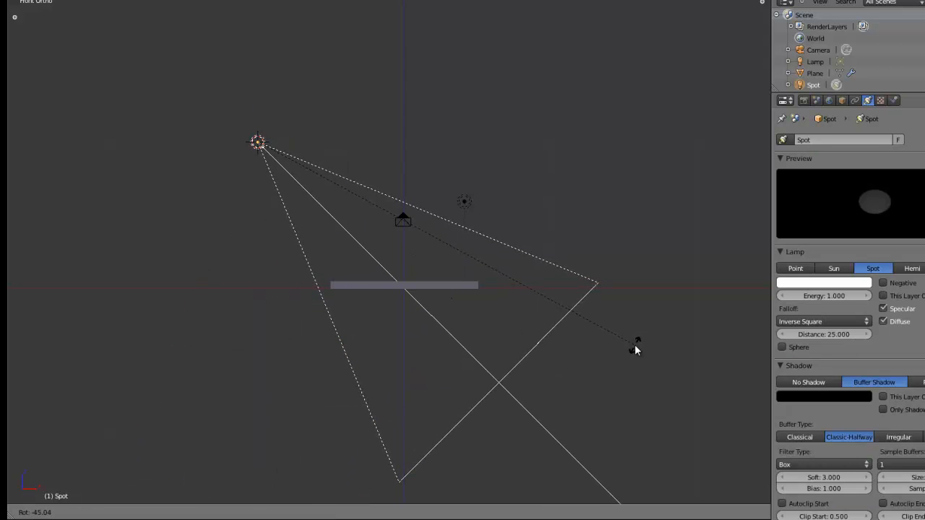
{"action": "left_click", "coordinate": [636, 344]}
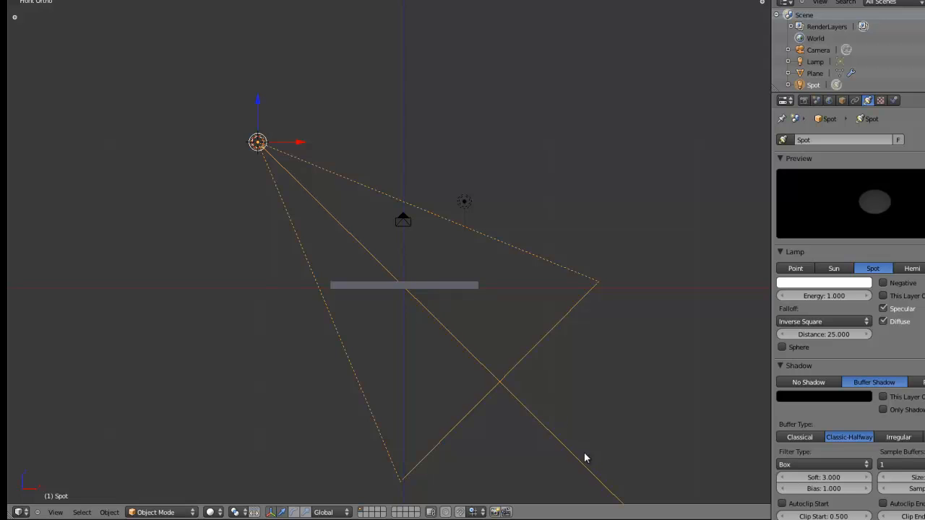
- Duplicate the spot lamp, move the copy along X to the plane's opposite side and rotate it about 91° toward the grass
{"action": "key", "text": "shift+d"}
{"action": "key", "text": "Escape"}
{"action": "key", "text": "g"}
{"action": "key", "text": "x"}
{"action": "left_click", "coordinate": [595, 177]}
{"action": "key", "text": "r"}
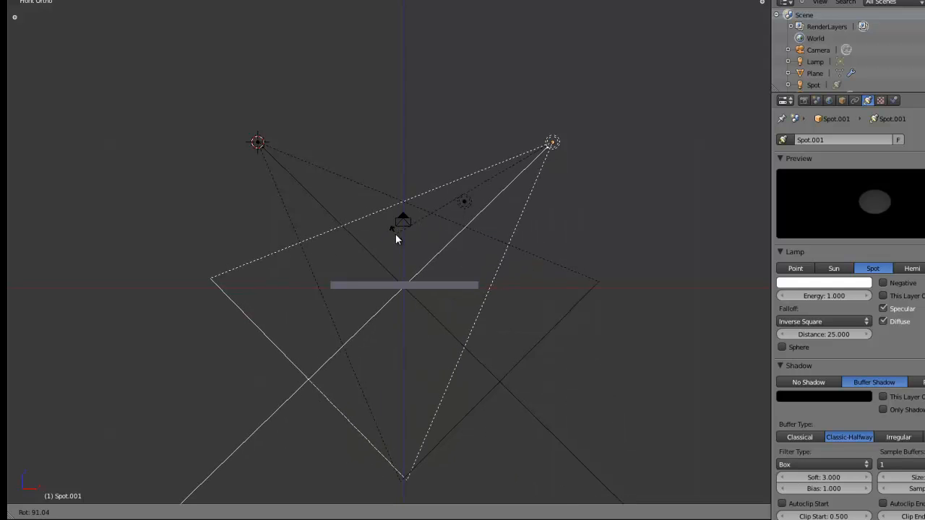
{"action": "left_click", "coordinate": [397, 234]}
- Set the light color of the original spot lamp on the negative-X side to light blue
{"action": "right_click", "coordinate": [260, 146]}
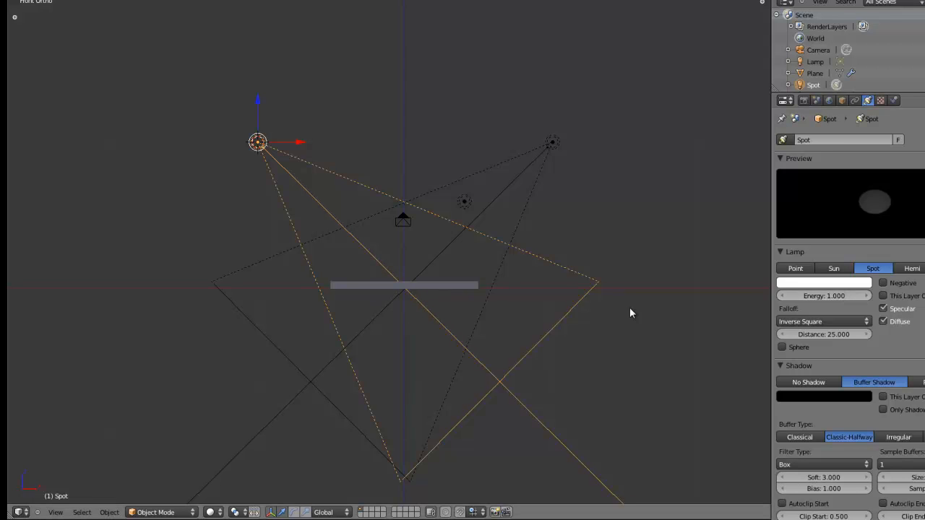
{"action": "right_click", "coordinate": [545, 163]}
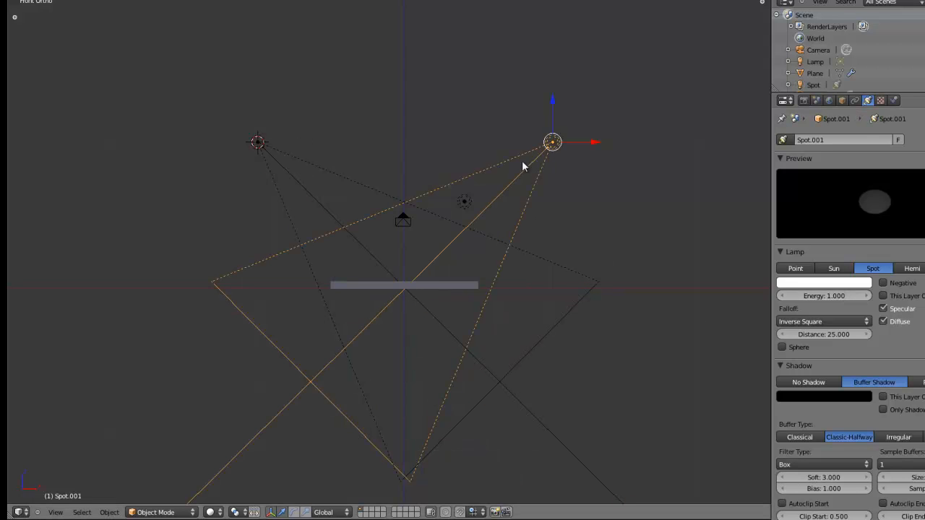
{"action": "right_click", "coordinate": [293, 162]}
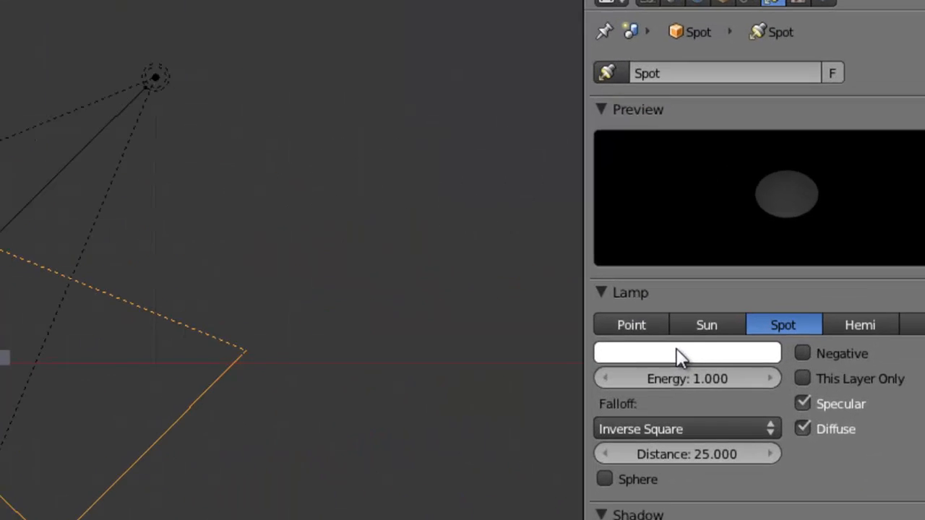
{"action": "left_click", "coordinate": [818, 284]}
{"action": "left_click_drag", "start_coordinate": [696, 132], "coordinate": [711, 59]}
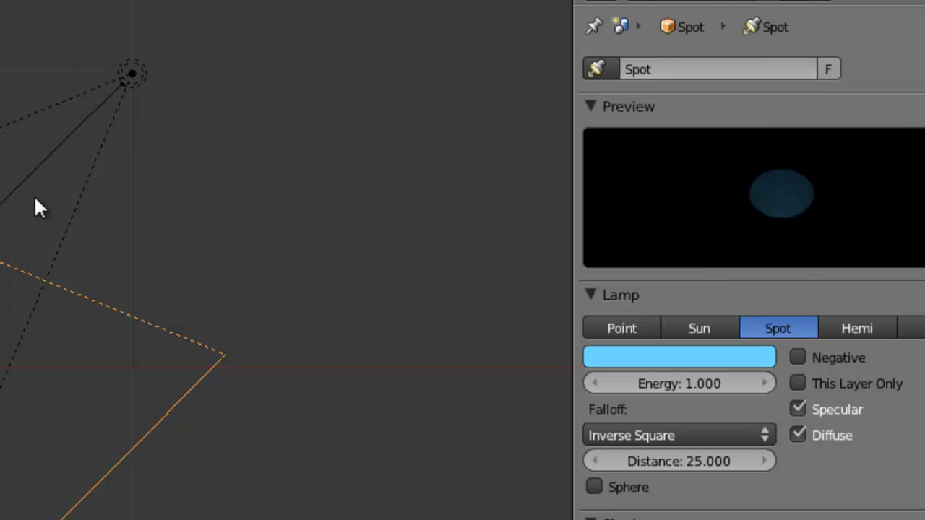
- Give the duplicated spot lamp an orange light color and an energy of 1.5
{"action": "right_click", "coordinate": [35, 200]}
{"action": "left_click", "coordinate": [674, 358]}
{"action": "left_click", "coordinate": [651, 213]}
{"action": "left_click_drag", "start_coordinate": [651, 216], "coordinate": [636, 231]}
{"action": "left_click", "coordinate": [670, 383]}
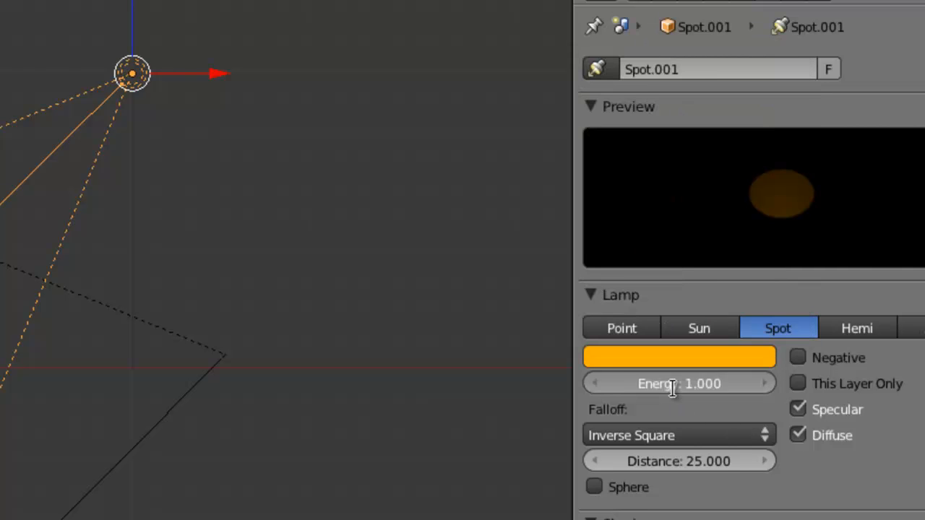
{"action": "type", "text": "1.5"}
{"action": "key", "text": "Return"}
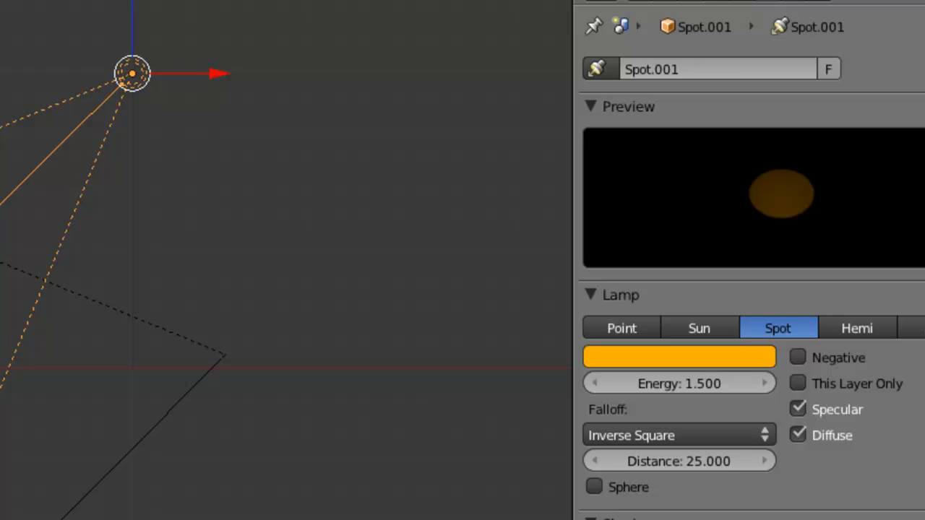
- Set the world's horizon color to a soft medium blue
{"action": "middle_click_drag", "start_coordinate": [87, 405], "coordinate": [101, 451]}
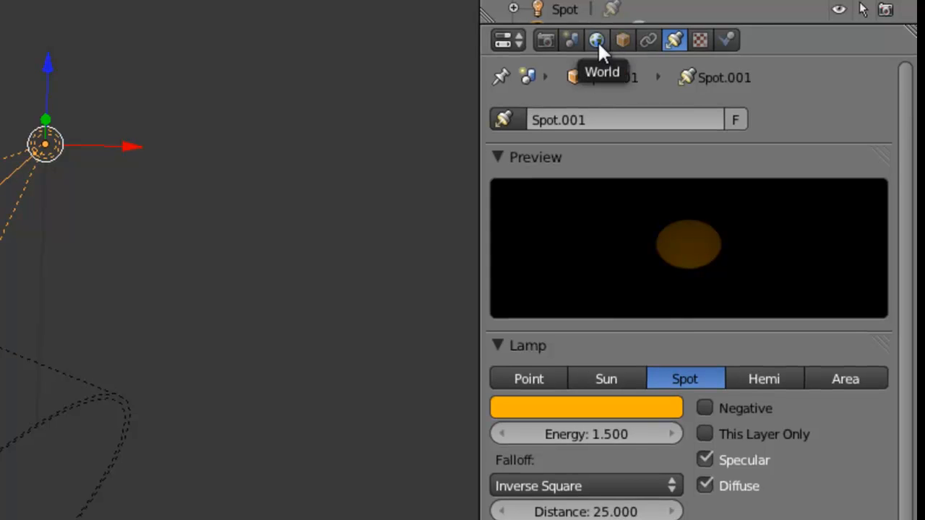
{"action": "left_click", "coordinate": [596, 41]}
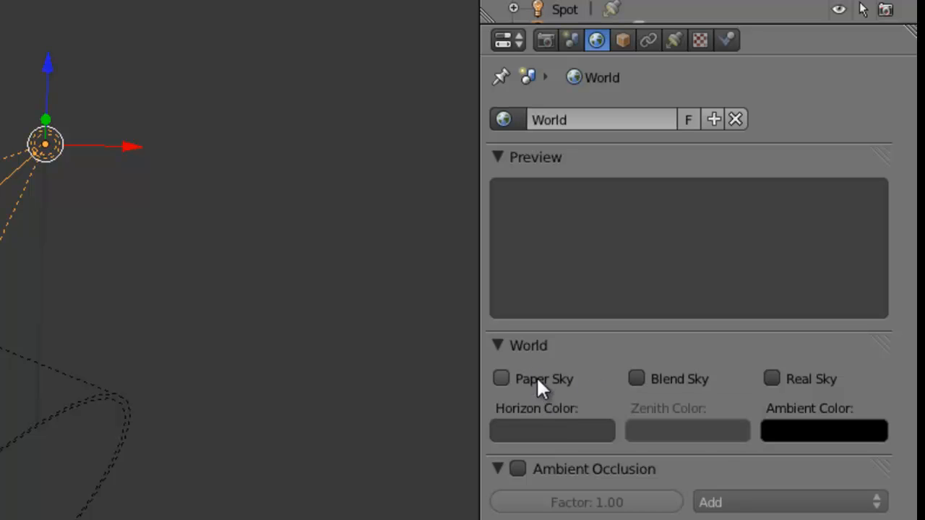
{"action": "left_click", "coordinate": [545, 429]}
{"action": "mouse_move", "coordinate": [606, 179]}
{"action": "left_mouse_down"}
{"action": "mouse_move", "coordinate": [601, 130]}
{"action": "mouse_move", "coordinate": [609, 123]}
{"action": "left_mouse_up"}
{"action": "mouse_move", "coordinate": [691, 176]}
{"action": "left_mouse_down"}
{"action": "mouse_move", "coordinate": [695, 140]}
{"action": "mouse_move", "coordinate": [693, 163]}
{"action": "left_mouse_up"}
{"action": "mouse_move", "coordinate": [611, 124]}
{"action": "left_mouse_down"}
{"action": "mouse_move", "coordinate": [611, 146]}
{"action": "mouse_move", "coordinate": [628, 147]}
{"action": "left_mouse_up"}
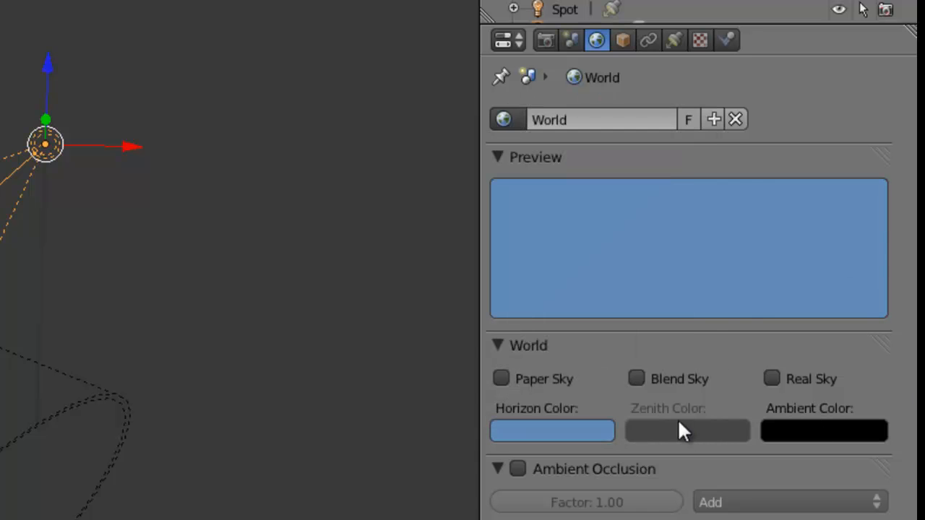
- Set the world's zenith color to vivid blue with R 0.000, G 0.163 and B 0.748, and enable Blend Sky
{"action": "left_click", "coordinate": [674, 432]}
{"action": "left_click_drag", "start_coordinate": [726, 255], "coordinate": [730, 200]}
{"action": "mouse_move", "coordinate": [679, 159]}
{"action": "left_mouse_down"}
{"action": "mouse_move", "coordinate": [720, 138]}
{"action": "mouse_move", "coordinate": [704, 127]}
{"action": "left_mouse_up"}
{"action": "mouse_move", "coordinate": [730, 196]}
{"action": "left_mouse_down"}
{"action": "mouse_move", "coordinate": [736, 137]}
{"action": "mouse_move", "coordinate": [680, 140]}
{"action": "mouse_move", "coordinate": [695, 162]}
{"action": "mouse_move", "coordinate": [700, 139]}
{"action": "left_mouse_up"}
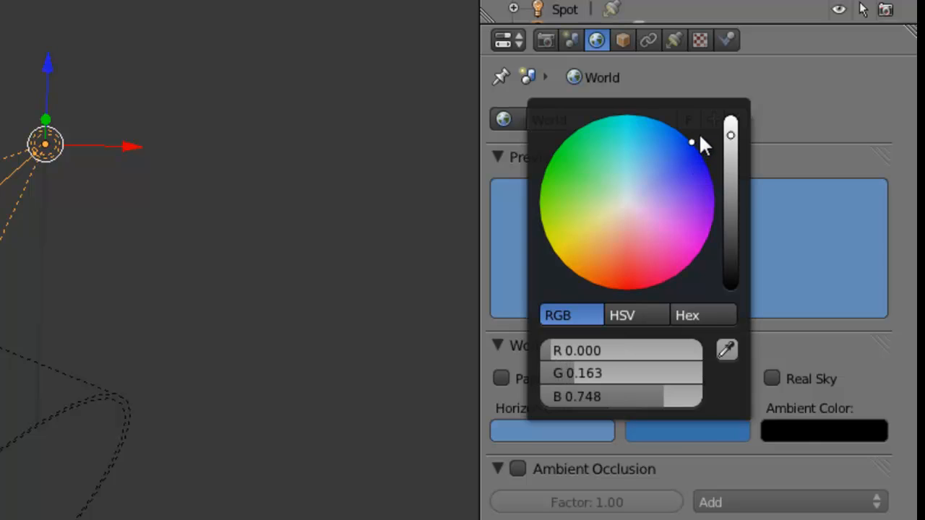
{"action": "left_click", "coordinate": [665, 377]}
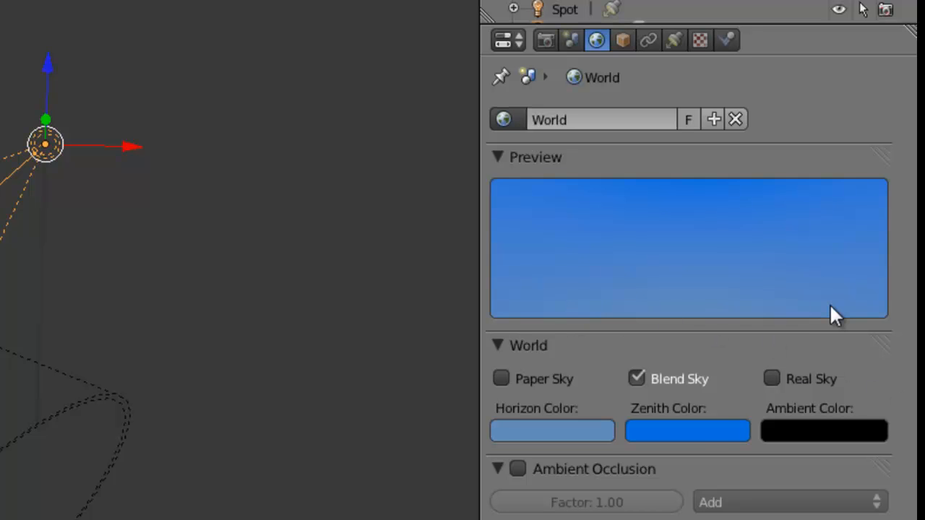
- Darken the world's zenith blue slightly by lowering its brightness
{"action": "left_click", "coordinate": [695, 438]}
{"action": "left_click_drag", "start_coordinate": [732, 163], "coordinate": [737, 181]}
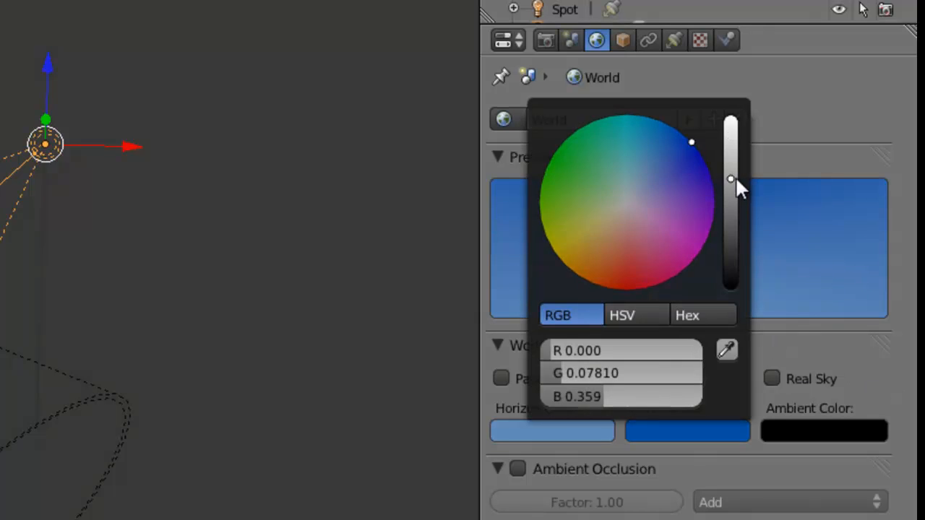
{"action": "left_click", "coordinate": [686, 429]}
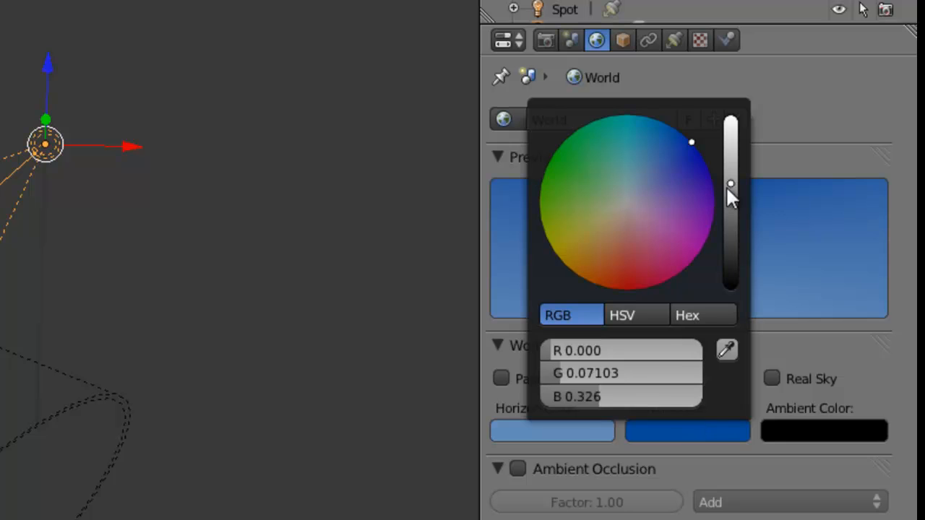
{"action": "left_click_drag", "start_coordinate": [728, 182], "coordinate": [732, 152]}
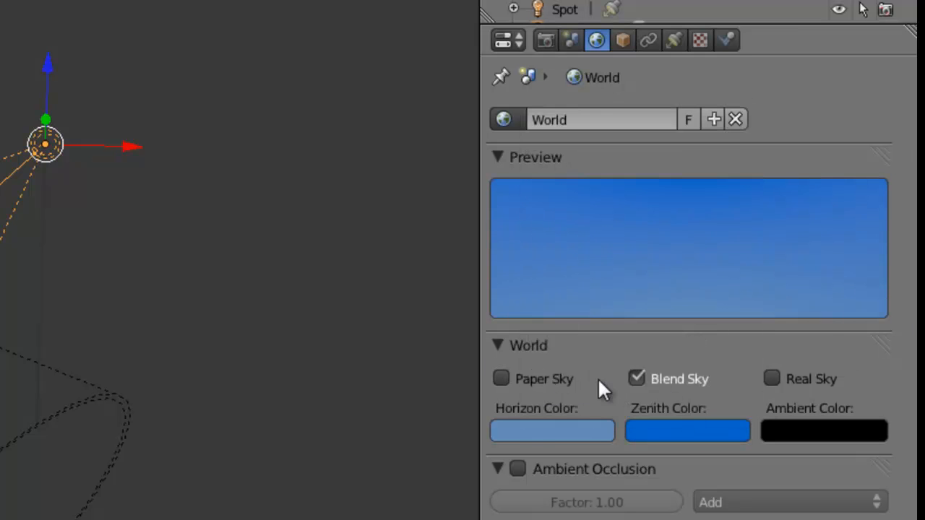
- Enable Paper Sky for the world together with Blend Sky, trying Real Sky and switching it back off
{"action": "left_click", "coordinate": [546, 383]}
{"action": "left_click", "coordinate": [787, 388]}
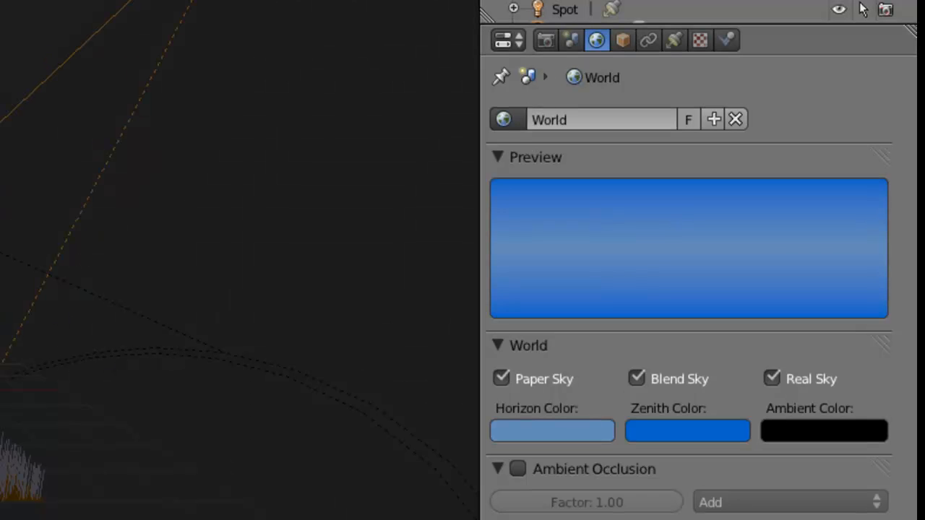
{"action": "left_click", "coordinate": [798, 378]}
{"action": "left_click", "coordinate": [509, 380]}
{"action": "left_click", "coordinate": [509, 382]}
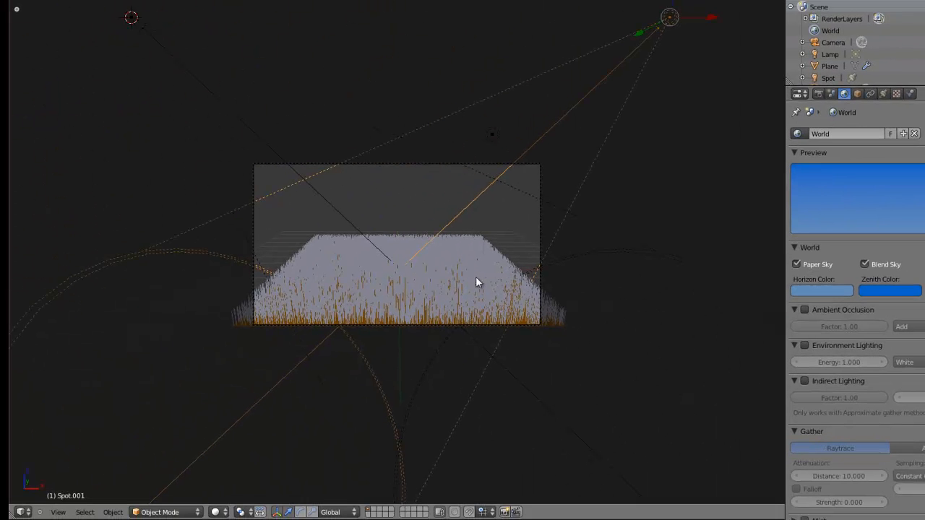
- Render the scene into Slot 3 in the UV/Image Editor, compare it with the previous render, and return to the 3D view
{"action": "left_click", "coordinate": [22, 512]}
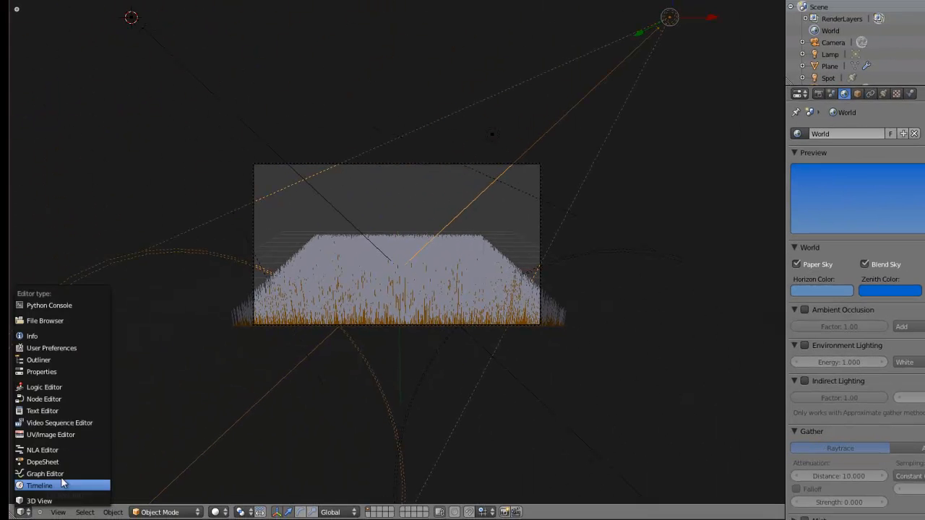
{"action": "left_click", "coordinate": [61, 435]}
{"action": "left_click", "coordinate": [246, 512]}
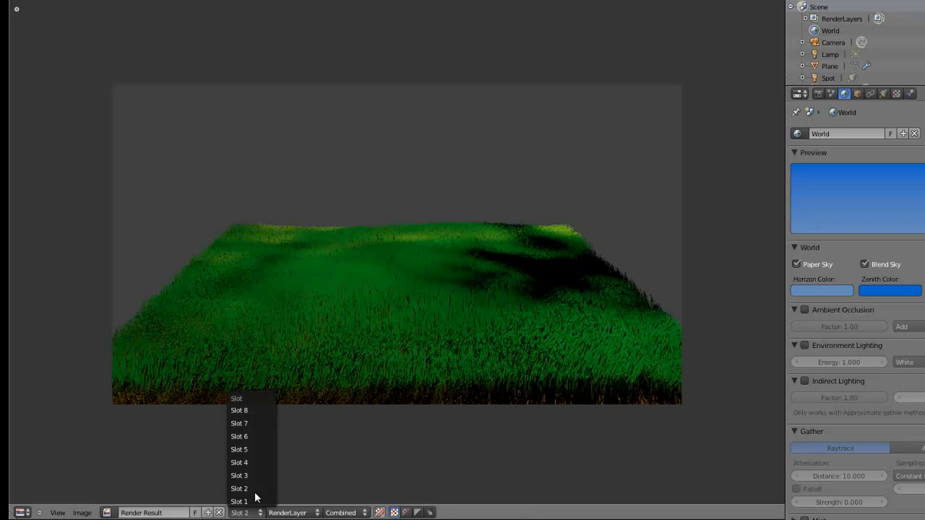
{"action": "left_click", "coordinate": [256, 476]}
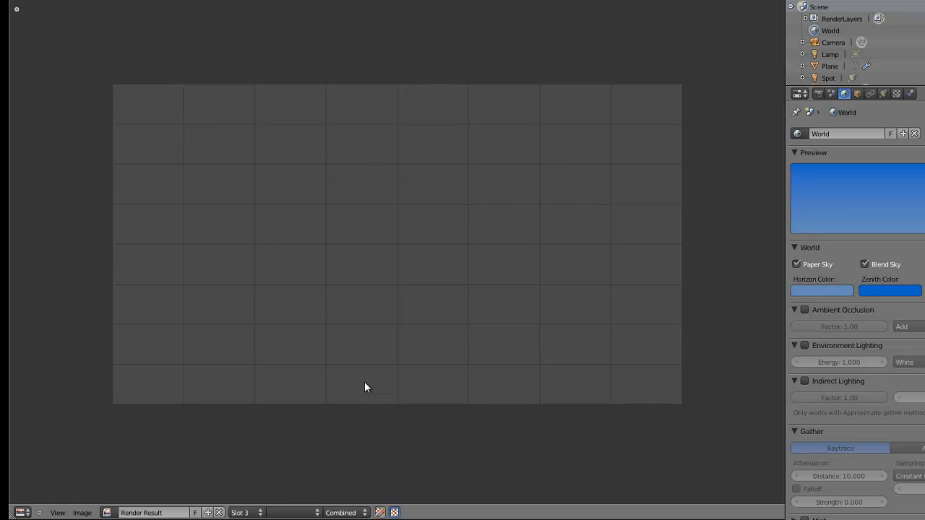
{"action": "key", "text": "F12"}
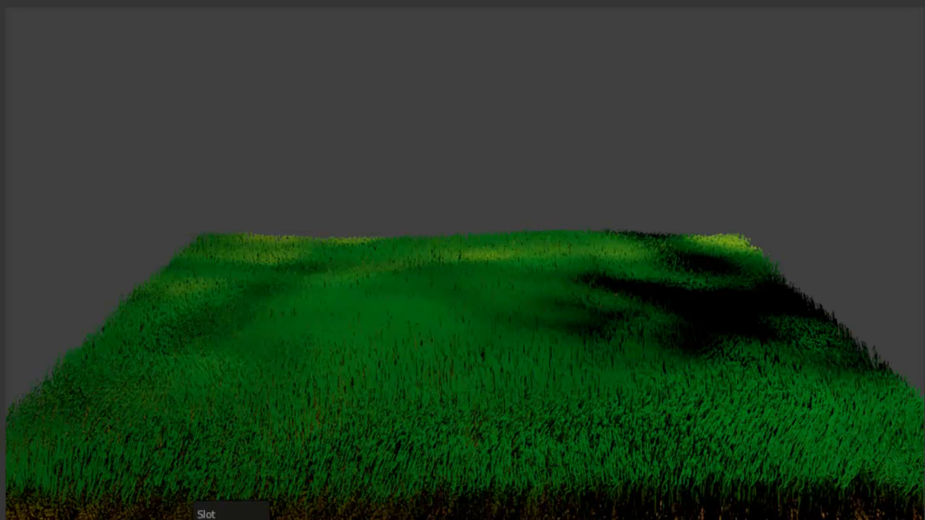
{"action": "key", "text": "j"}
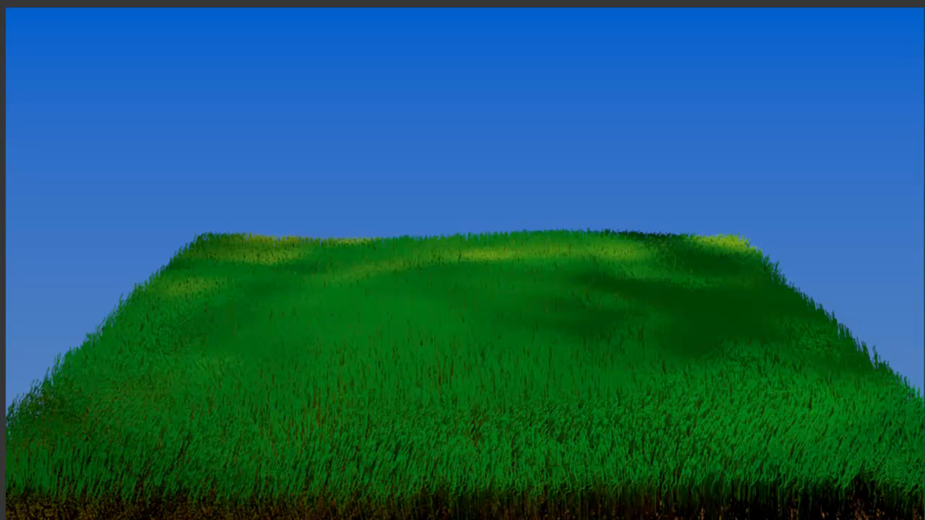
{"action": "key", "text": "Escape"}
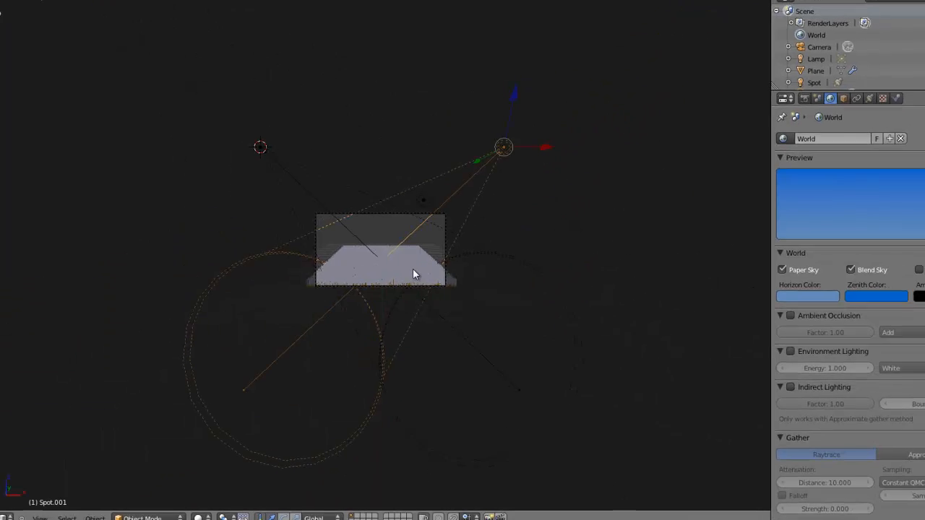
{"action": "key", "text": "KP_7"}
{"action": "scroll", "coordinate": [403, 272], "scroll_direction": "down", "scroll_amount": 3}
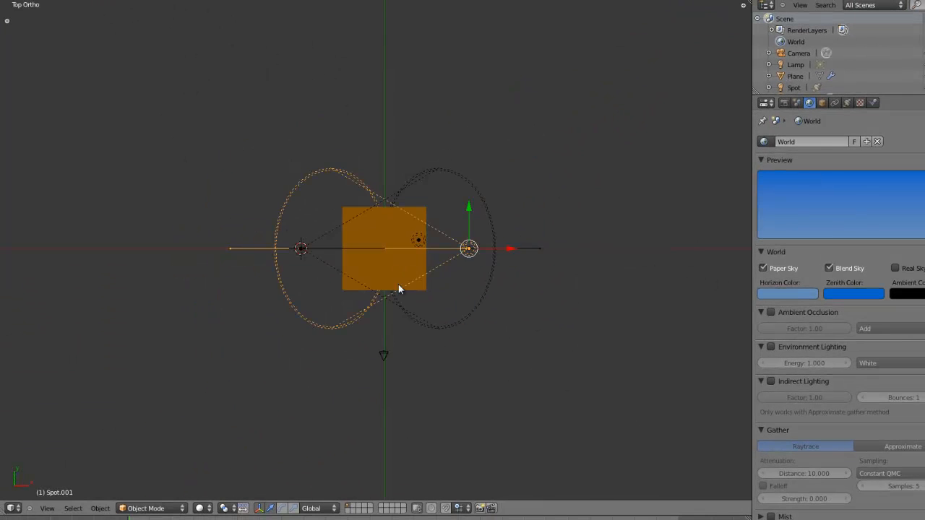
{"action": "middle_click_drag", "start_coordinate": [377, 400], "coordinate": [383, 325], "text": "shift"}
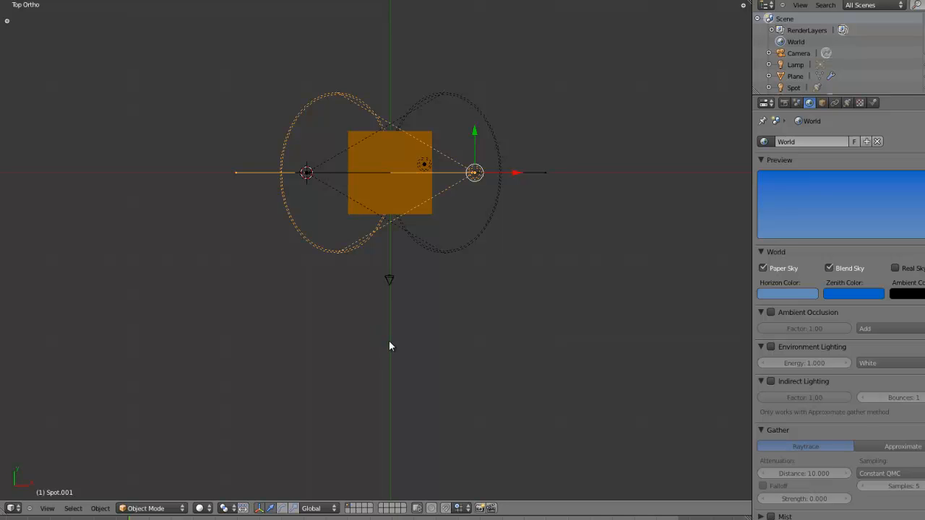
{"action": "left_click", "coordinate": [389, 340]}
{"action": "scroll", "coordinate": [449, 301], "scroll_direction": "up", "scroll_amount": 3}
{"action": "middle_click_drag", "start_coordinate": [427, 227], "coordinate": [348, 300], "text": "shift"}
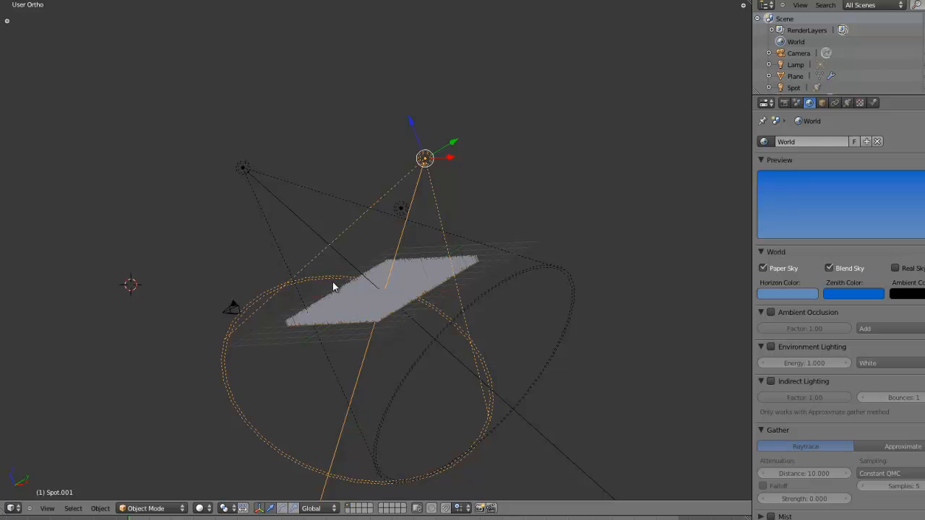
{"action": "key", "text": "KP_1"}
{"action": "left_click", "coordinate": [392, 293]}
{"action": "middle_click_drag", "start_coordinate": [392, 293], "coordinate": [442, 297]}
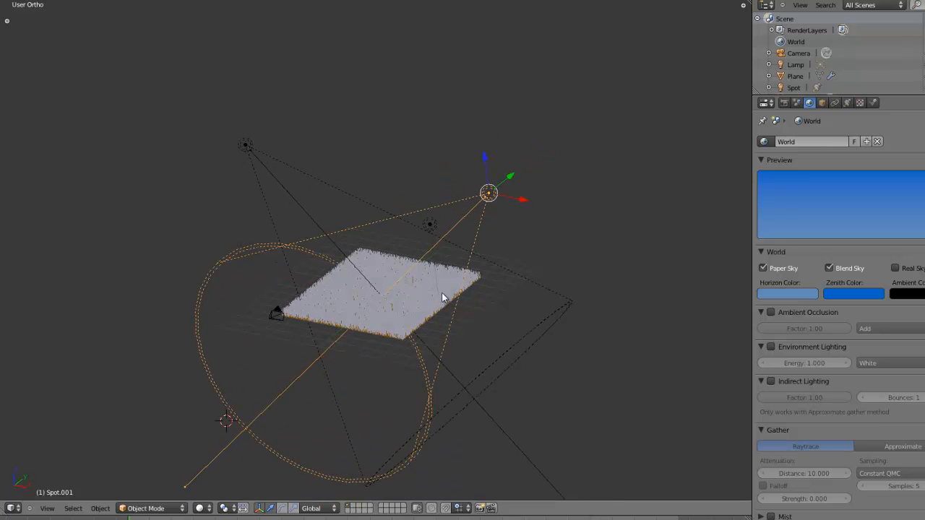
- Select the grass plane and show its particle system settings
{"action": "right_click", "coordinate": [442, 297]}
{"action": "right_click", "coordinate": [420, 295]}
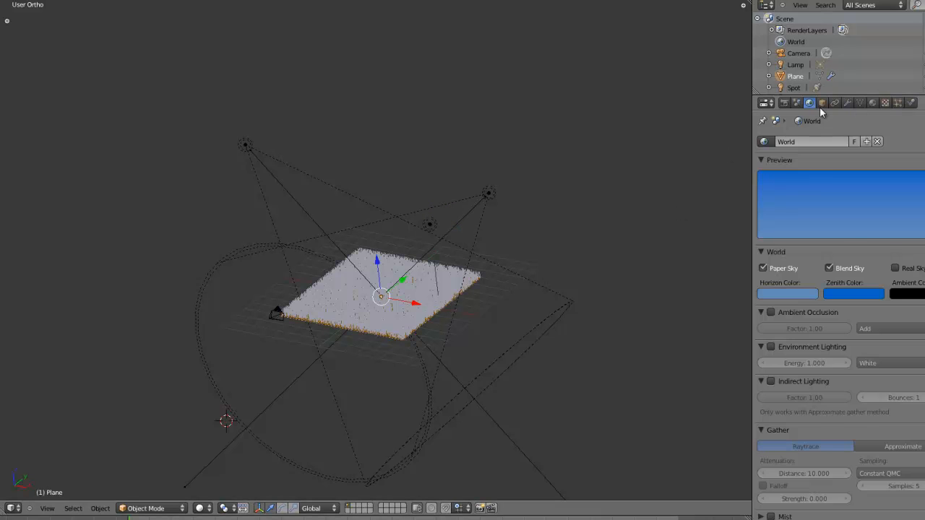
{"action": "left_click", "coordinate": [897, 103]}
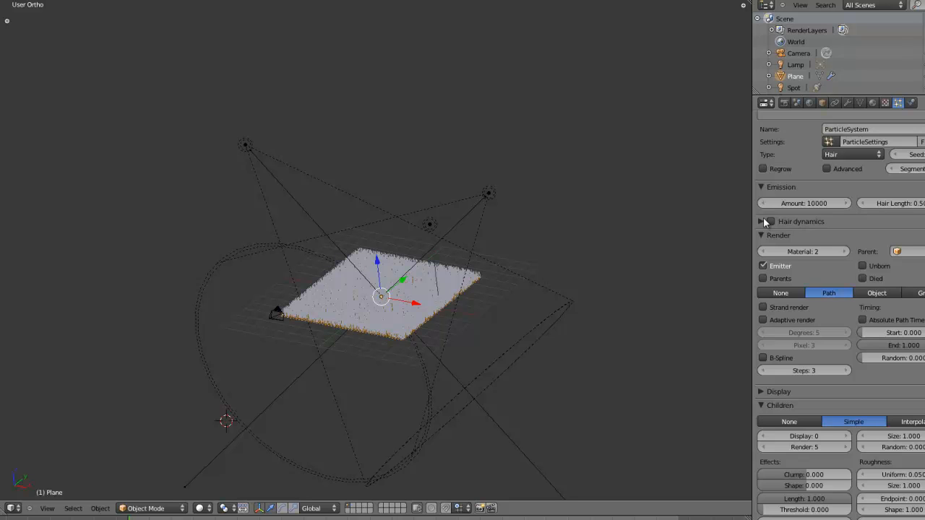
- Place the 3D cursor on the Y axis beyond the camera, working in top view
{"action": "middle_click_drag", "start_coordinate": [467, 272], "coordinate": [428, 297]}
{"action": "key", "text": "KP_7"}
{"action": "middle_click_drag", "start_coordinate": [412, 212], "coordinate": [383, 278]}
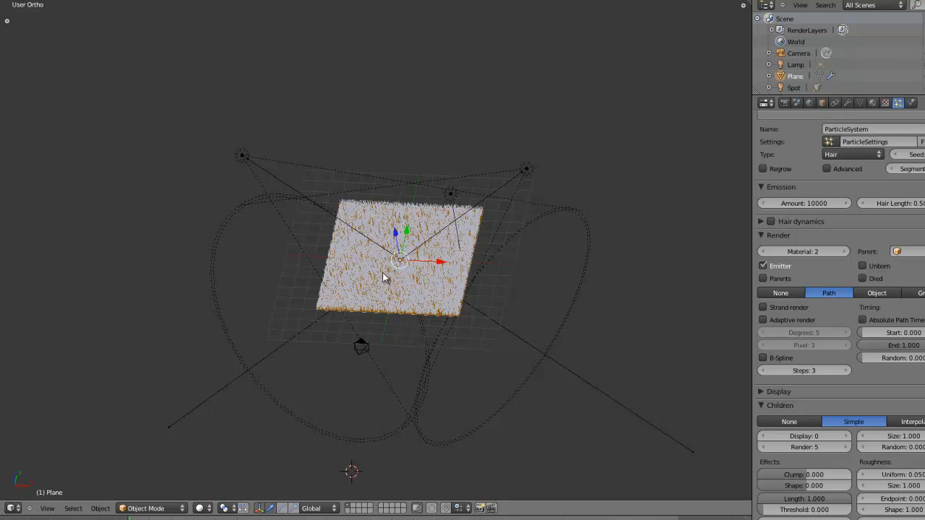
{"action": "key", "text": "KP_7"}
{"action": "middle_click_drag", "start_coordinate": [394, 366], "coordinate": [401, 275], "text": "shift"}
{"action": "left_click", "coordinate": [397, 287]}
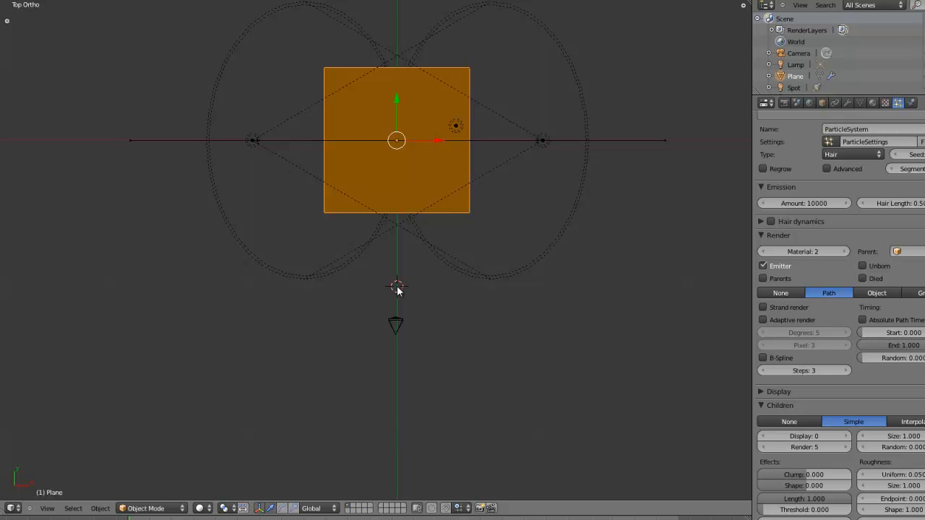
{"action": "left_click", "coordinate": [397, 431]}
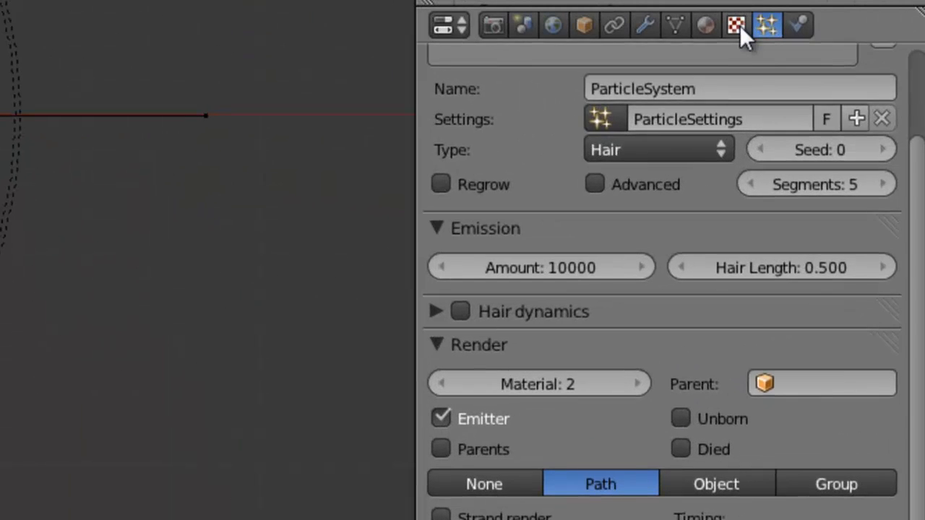
- Add a new texture to the plane's particle system and set its type to Marble
{"action": "left_click", "coordinate": [885, 102]}
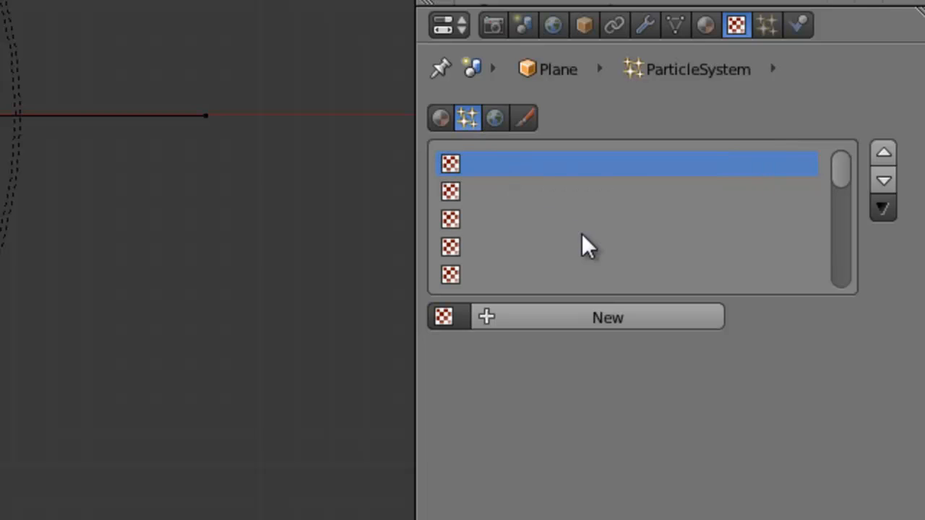
{"action": "left_click", "coordinate": [440, 118]}
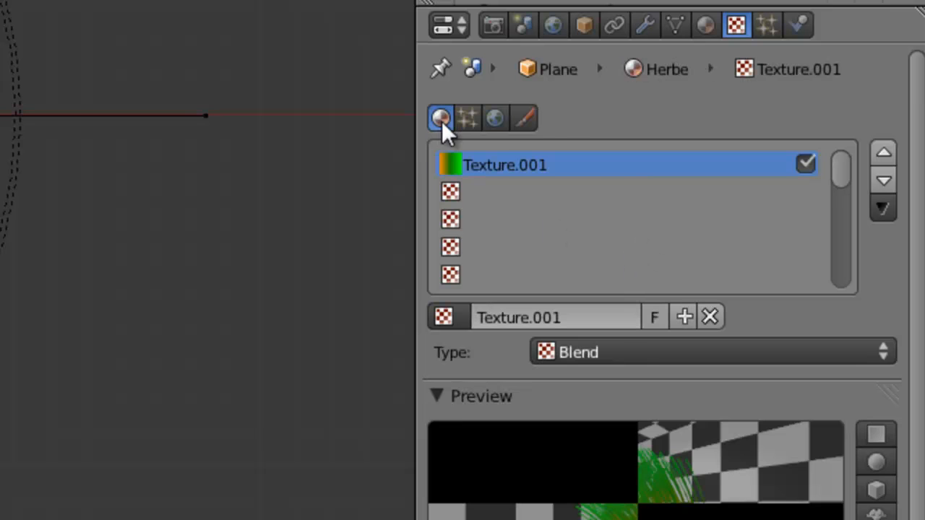
{"action": "left_click", "coordinate": [468, 118]}
{"action": "left_click", "coordinate": [613, 319]}
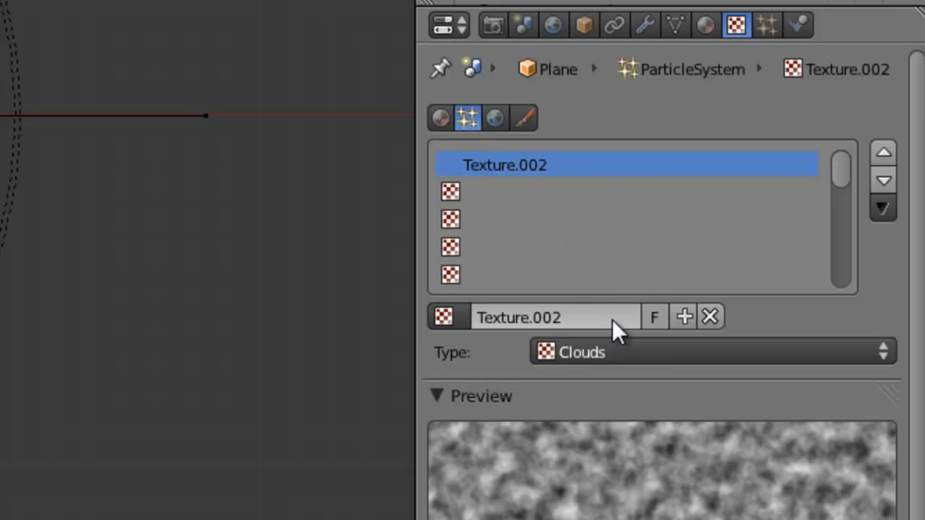
{"action": "left_click", "coordinate": [614, 352]}
{"action": "left_click", "coordinate": [612, 356]}
{"action": "left_click", "coordinate": [611, 356]}
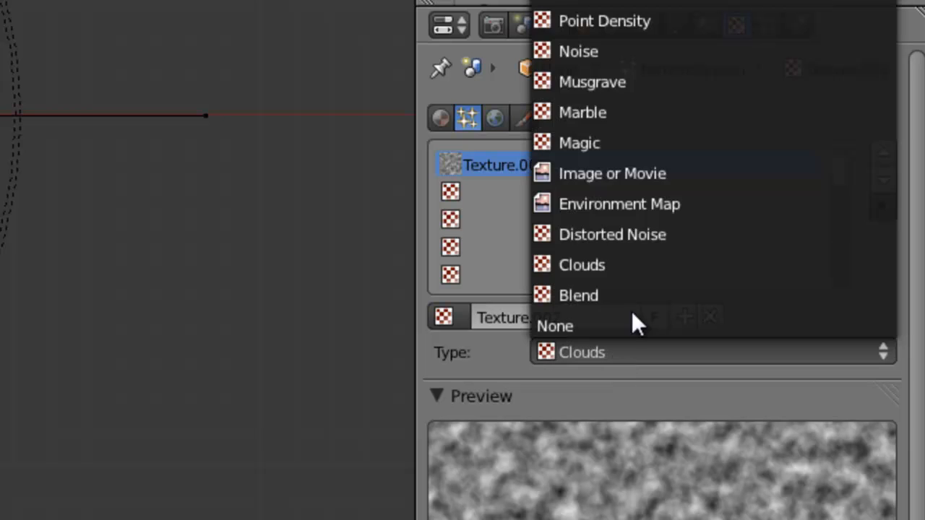
{"action": "left_click", "coordinate": [632, 120]}
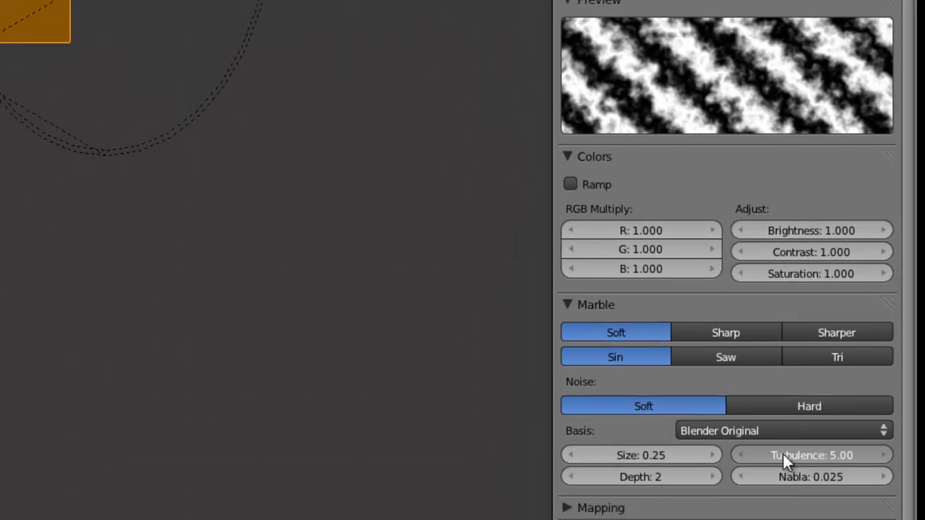
- Set the marble texture's turbulence to 0.0001 and its size to 2
{"action": "left_click_drag", "start_coordinate": [783, 454], "coordinate": [626, 456]}
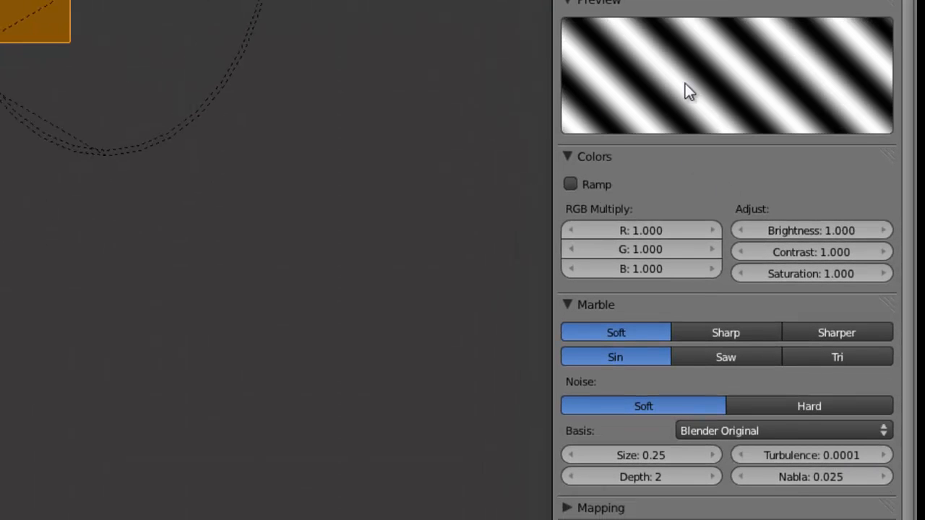
{"action": "scroll", "coordinate": [651, 446], "scroll_direction": "down", "scroll_amount": 3}
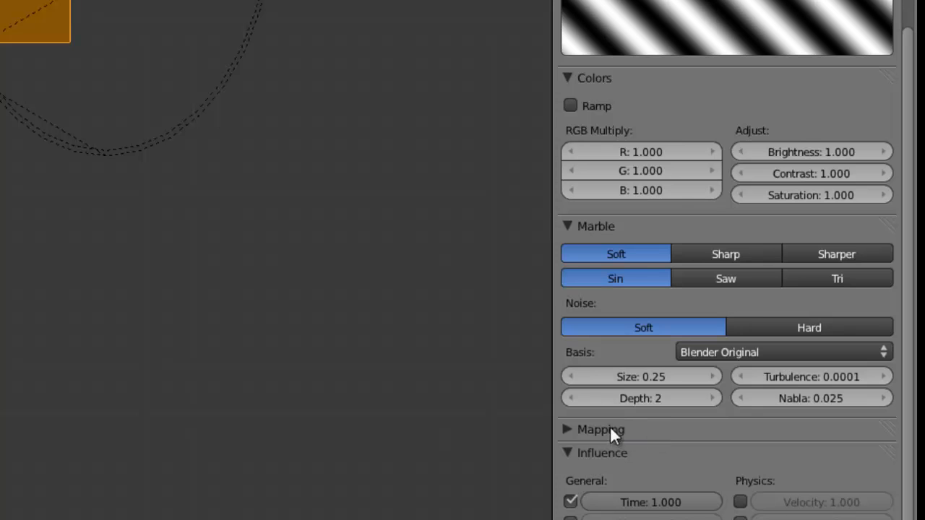
{"action": "left_click", "coordinate": [637, 376]}
{"action": "type", "text": "2"}
{"action": "key", "text": "Return"}
- Enable the Force Fields influence for the marble texture and rename the texture Anim
{"action": "scroll", "coordinate": [801, 513], "scroll_direction": "down", "scroll_amount": 1}
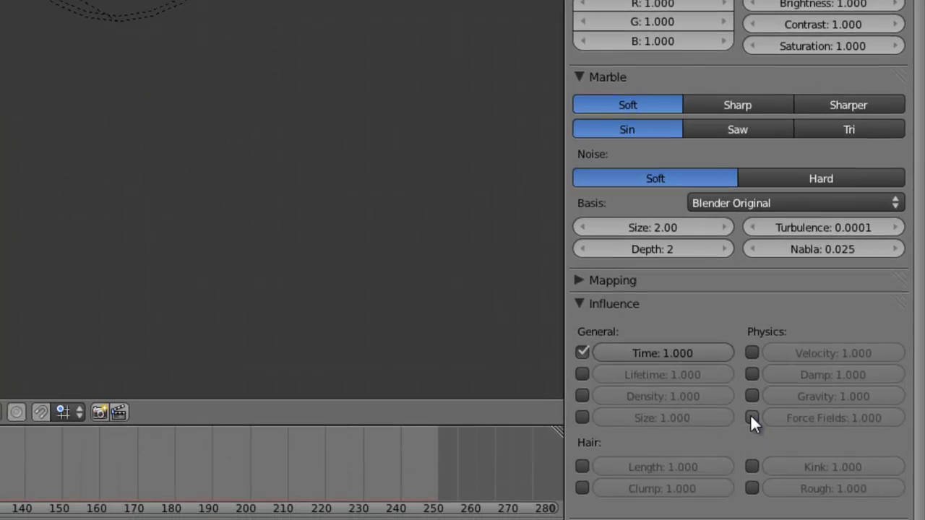
{"action": "left_click", "coordinate": [751, 417]}
{"action": "scroll", "coordinate": [720, 184], "scroll_direction": "up", "scroll_amount": 7}
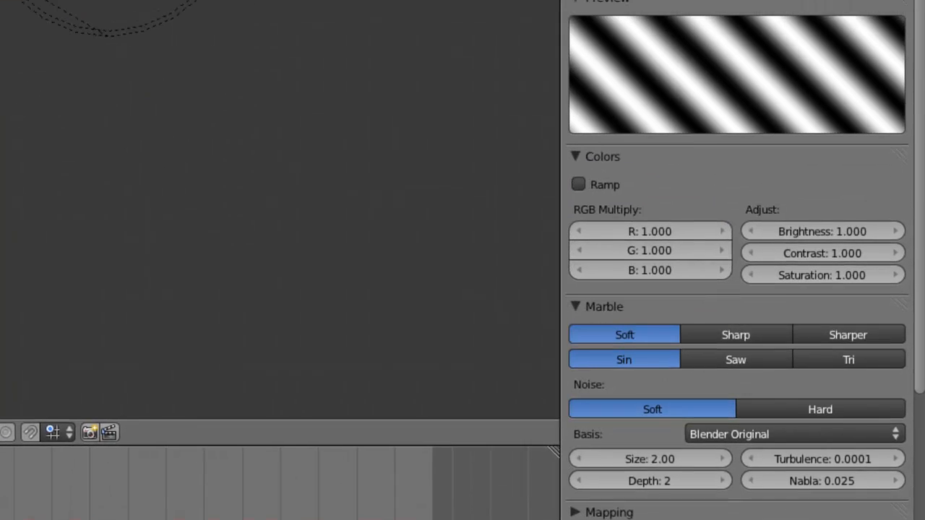
{"action": "left_click", "coordinate": [607, 128]}
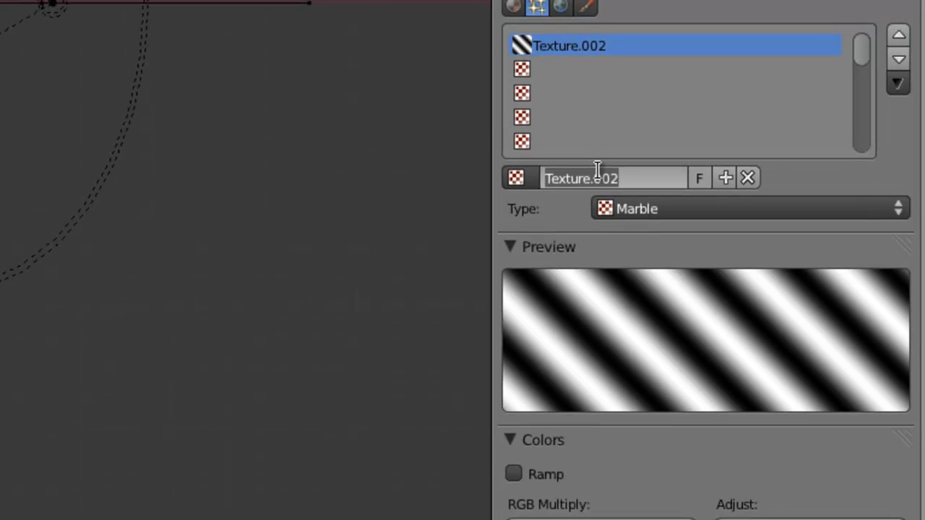
{"action": "type", "text": "Anim"}
{"action": "key", "text": "Return"}
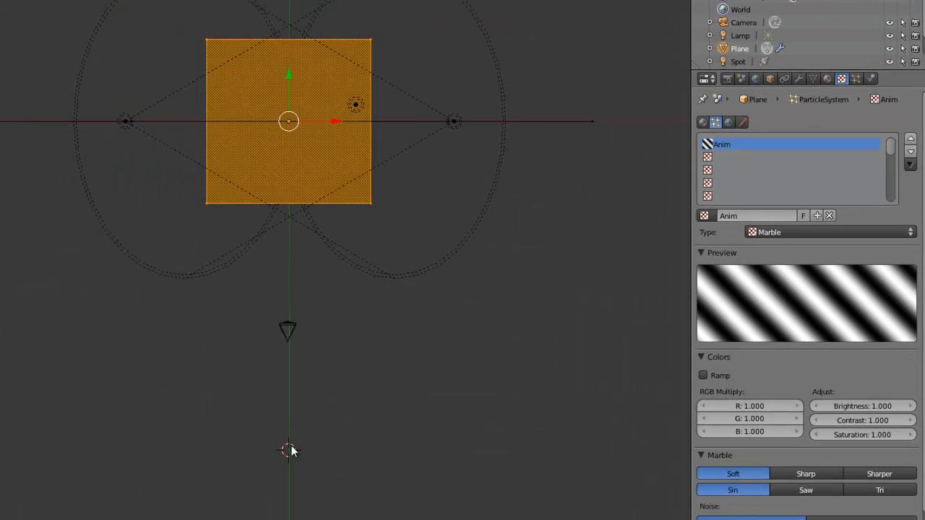
- Return to Object Mode, add a Texture force field at the 3D cursor, and move it along Y towards the camera
{"action": "key", "text": "Tab"}
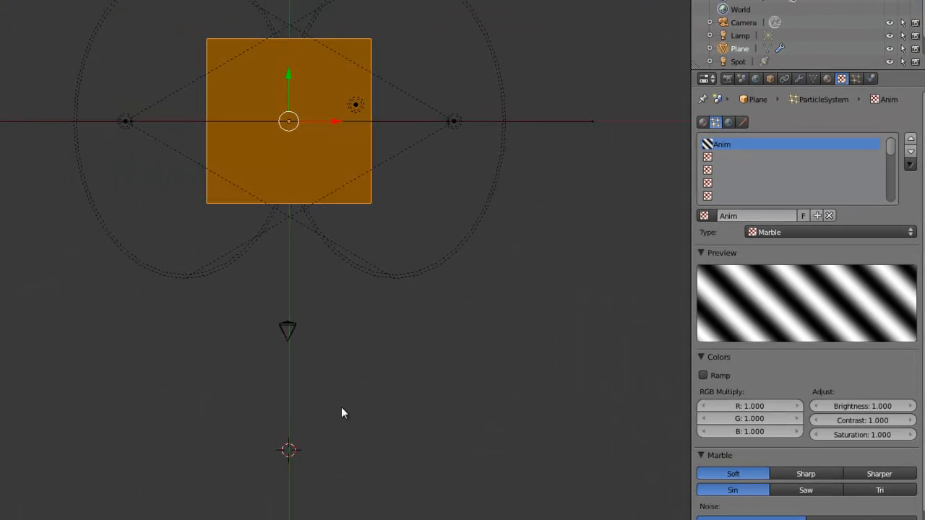
{"action": "middle_click_drag", "start_coordinate": [341, 407], "coordinate": [335, 382]}
{"action": "key", "text": "KP_7"}
{"action": "key", "text": "shift+a"}
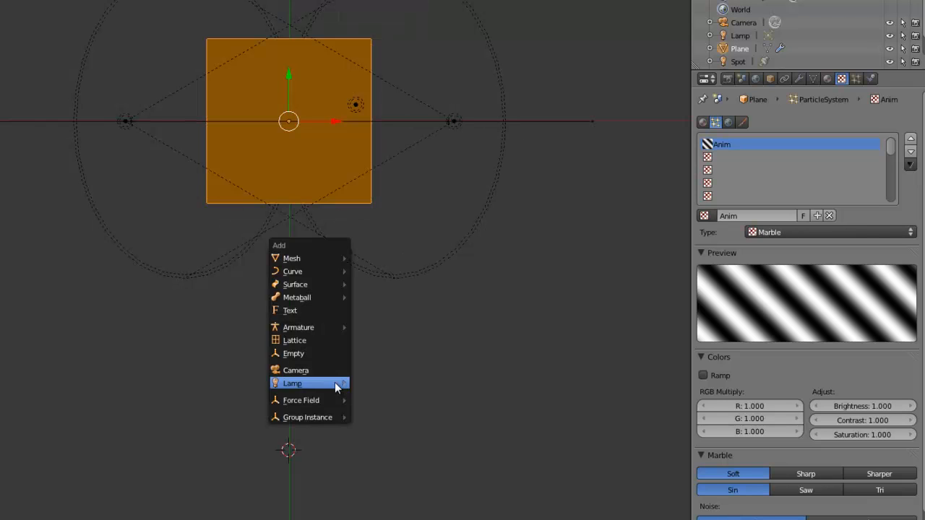
{"action": "mouse_move", "coordinate": [329, 401]}
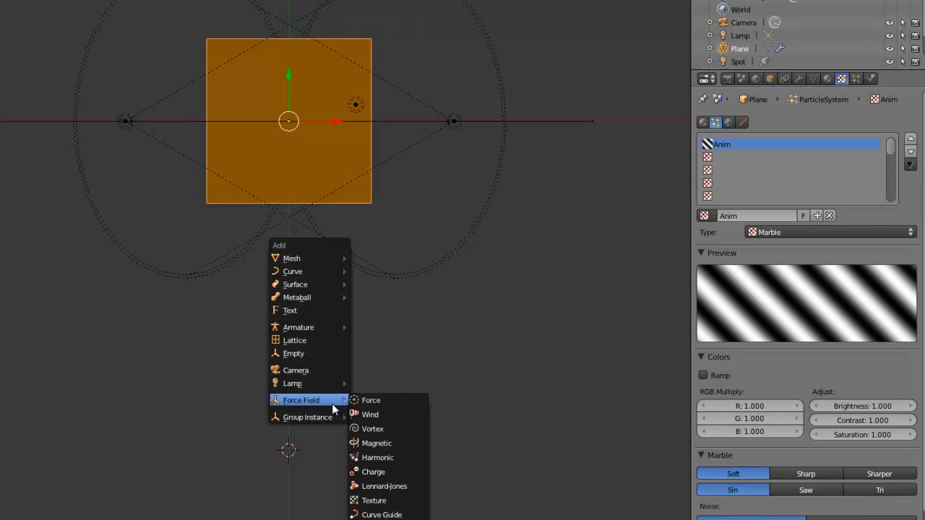
{"action": "left_click", "coordinate": [383, 501]}
{"action": "left_click_drag", "start_coordinate": [288, 396], "coordinate": [291, 323]}
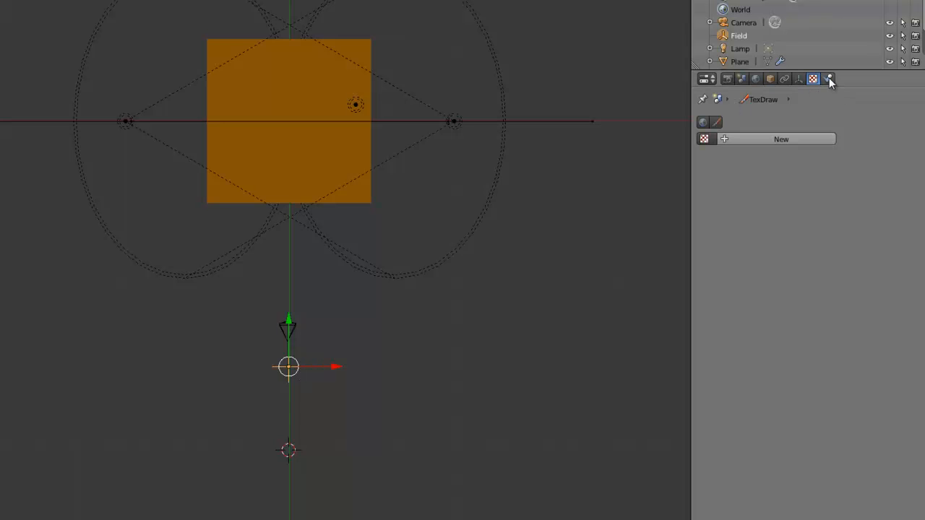
- Assign the Anim texture to the force field and move the field along Y to between the camera and the plane
{"action": "left_click", "coordinate": [828, 79]}
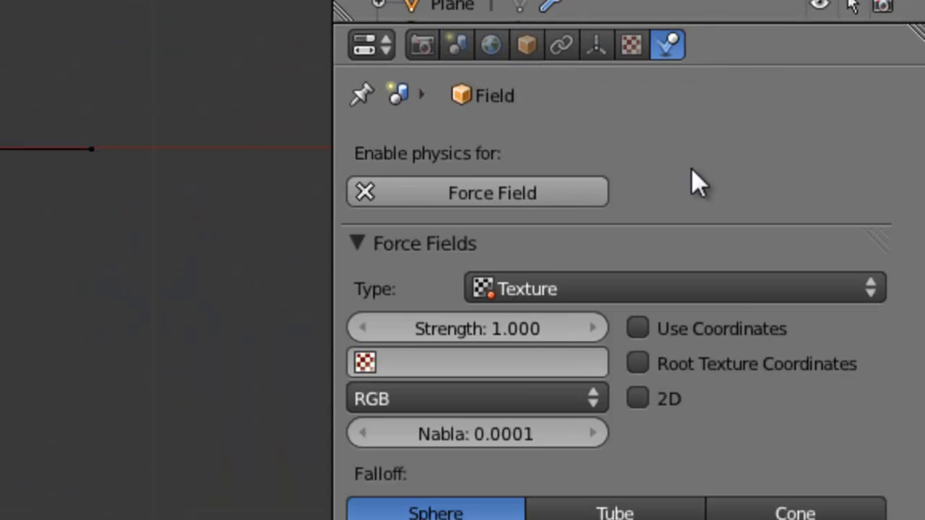
{"action": "left_click", "coordinate": [460, 365]}
{"action": "left_click", "coordinate": [410, 411]}
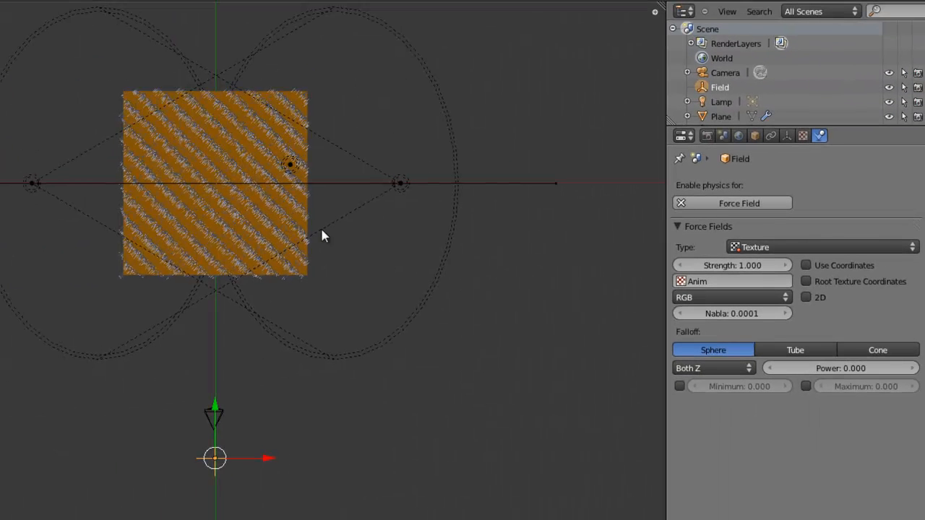
{"action": "left_click_drag", "start_coordinate": [213, 406], "coordinate": [216, 313]}
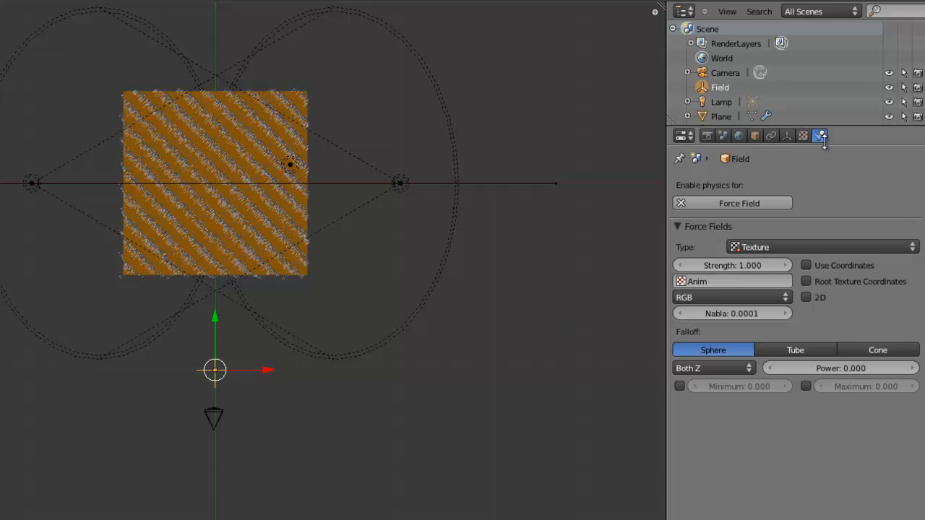
- Select the grass plane and examine from several angles how its Anim texture and the force field affect the grass
{"action": "left_click", "coordinate": [802, 138]}
{"action": "right_click", "coordinate": [293, 180]}
{"action": "right_click", "coordinate": [299, 267]}
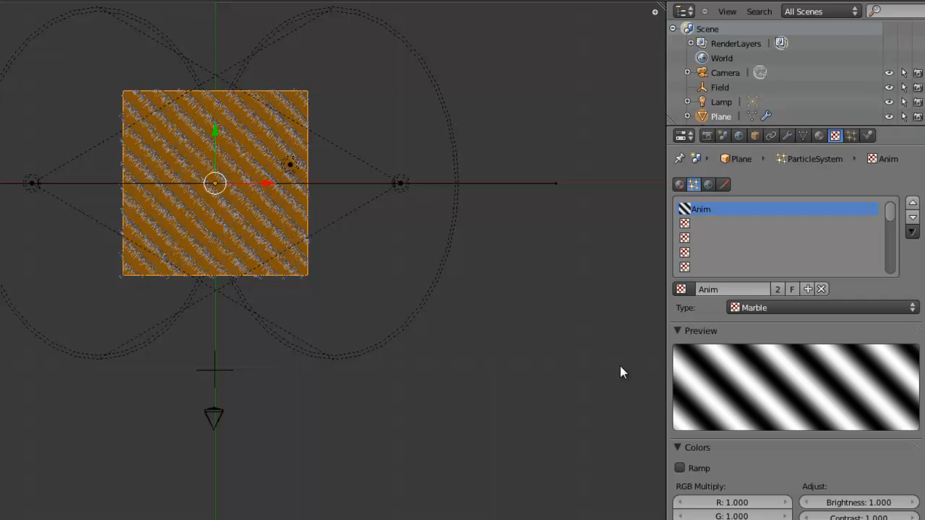
{"action": "middle_click_drag", "start_coordinate": [228, 140], "coordinate": [237, 357], "text": "shift"}
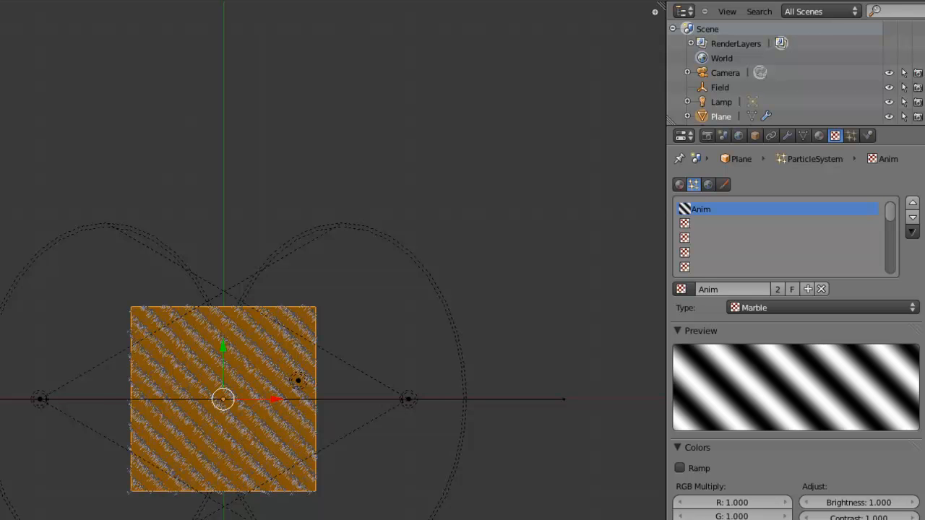
{"action": "middle_click_drag", "start_coordinate": [194, 391], "coordinate": [196, 392]}
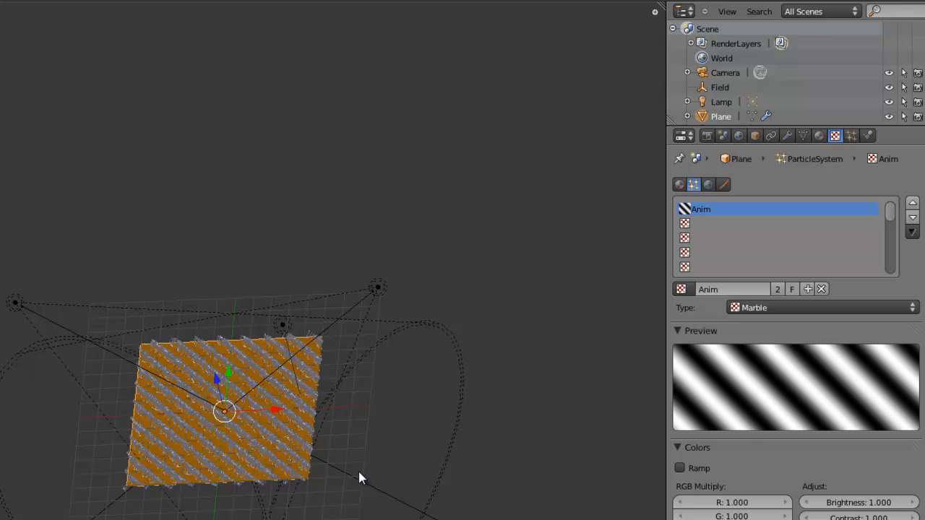
{"action": "scroll", "coordinate": [284, 477], "scroll_direction": "up", "scroll_amount": 5}
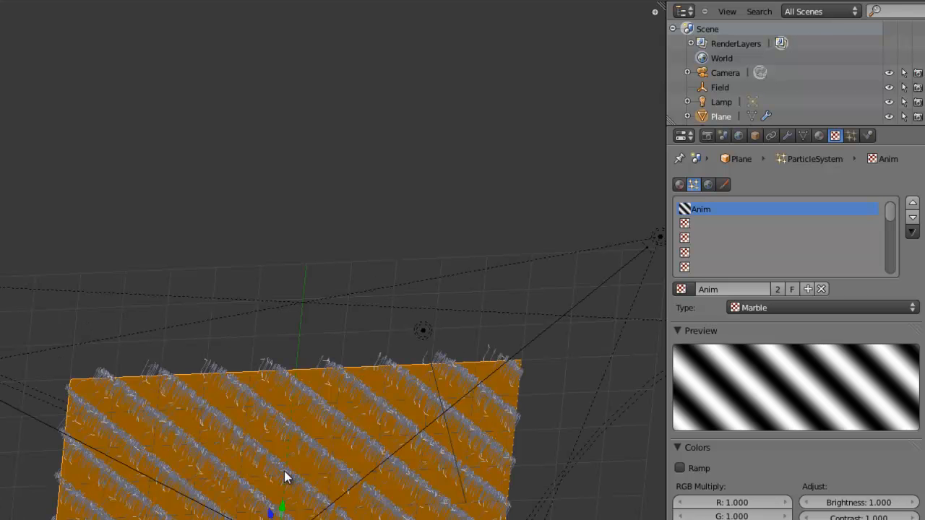
{"action": "scroll", "coordinate": [284, 471], "scroll_direction": "down", "scroll_amount": 5}
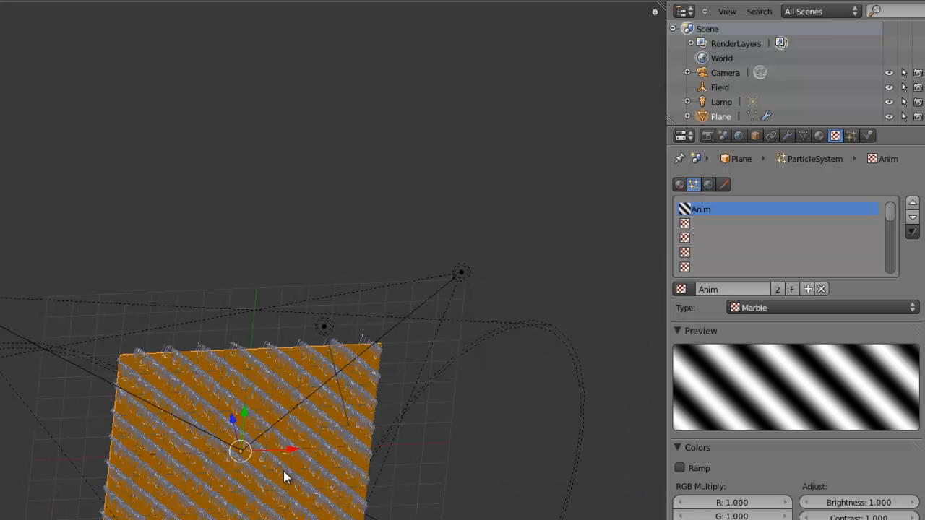
{"action": "middle_click_drag", "start_coordinate": [384, 409], "coordinate": [335, 473]}
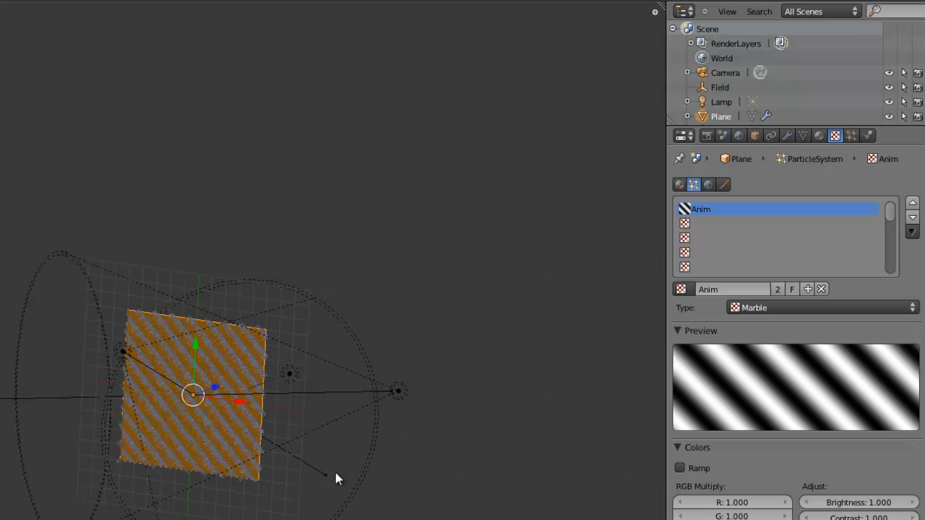
{"action": "scroll", "coordinate": [121, 381], "scroll_direction": "down", "scroll_amount": 2}
{"action": "middle_click_drag", "start_coordinate": [232, 391], "coordinate": [181, 407]}
{"action": "scroll", "coordinate": [260, 406], "scroll_direction": "up", "scroll_amount": 3}
{"action": "middle_click_drag", "start_coordinate": [267, 434], "coordinate": [247, 432]}
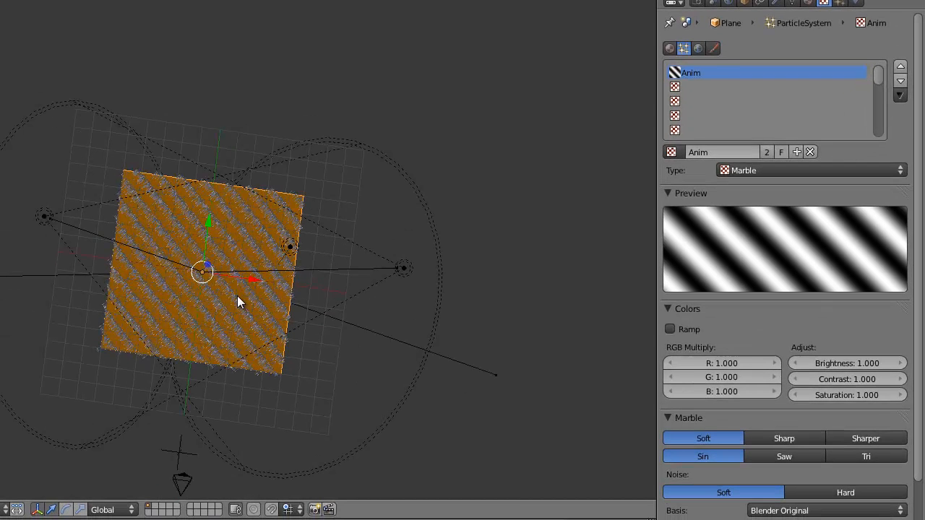
- Select the force field and toggle Use Coordinates in its physics settings, leaving the option enabled
{"action": "right_click", "coordinate": [174, 454]}
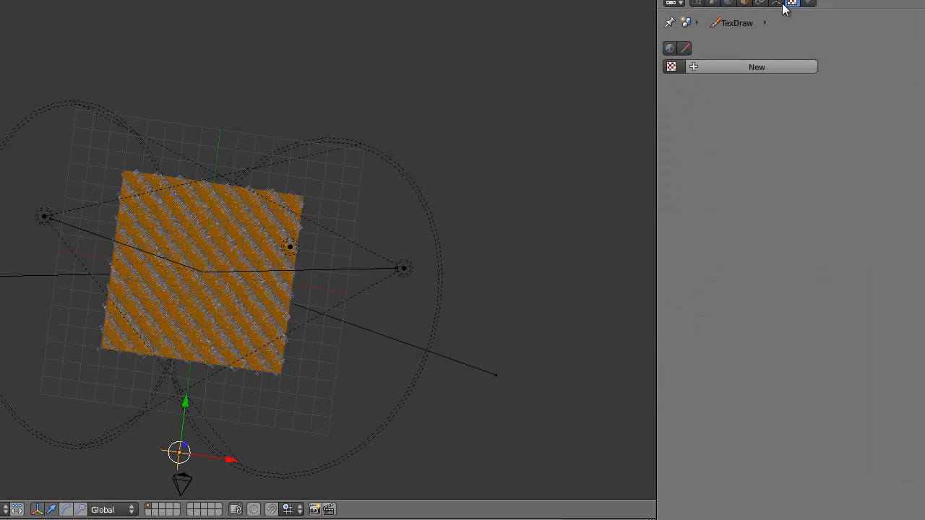
{"action": "left_click", "coordinate": [807, 3]}
{"action": "left_click", "coordinate": [799, 129]}
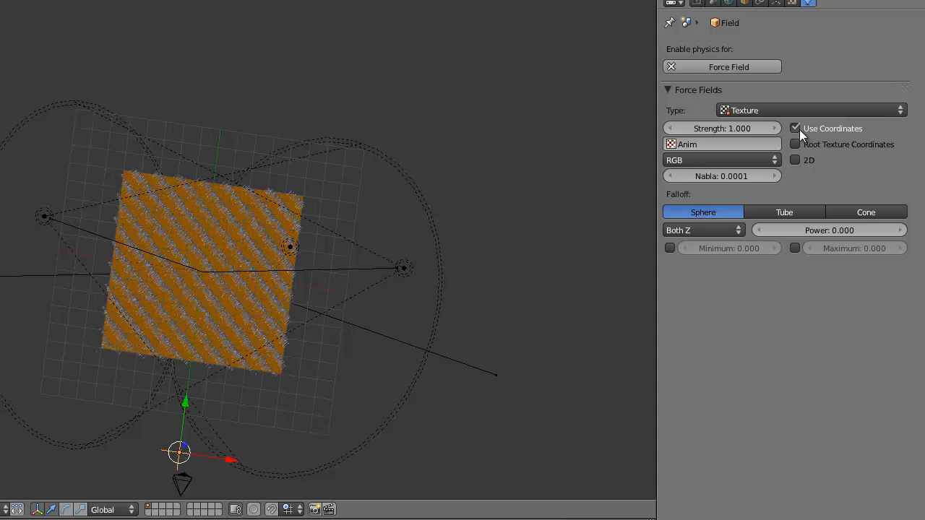
{"action": "left_click", "coordinate": [799, 129]}
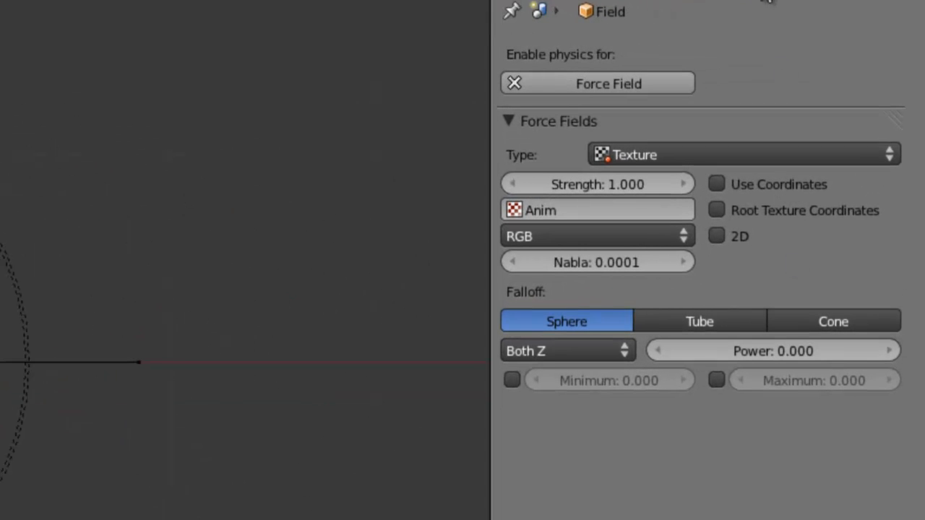
{"action": "left_click", "coordinate": [715, 185]}
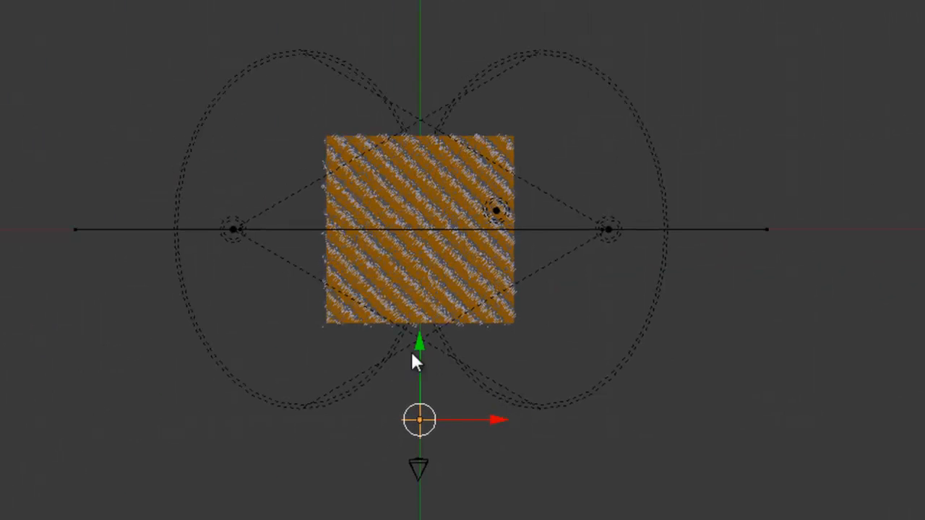
- Slide the force field along Y closer to the grass plane to test how its position shifts the stripes
{"action": "mouse_move", "coordinate": [420, 342]}
{"action": "left_mouse_down"}
{"action": "mouse_move", "coordinate": [429, 254]}
{"action": "mouse_move", "coordinate": [441, 231]}
{"action": "mouse_move", "coordinate": [424, 355]}
{"action": "left_mouse_up"}
{"action": "scroll", "coordinate": [441, 401], "scroll_direction": "up", "scroll_amount": 3}
{"action": "middle_click_drag", "start_coordinate": [460, 446], "coordinate": [506, 279], "text": "shift"}
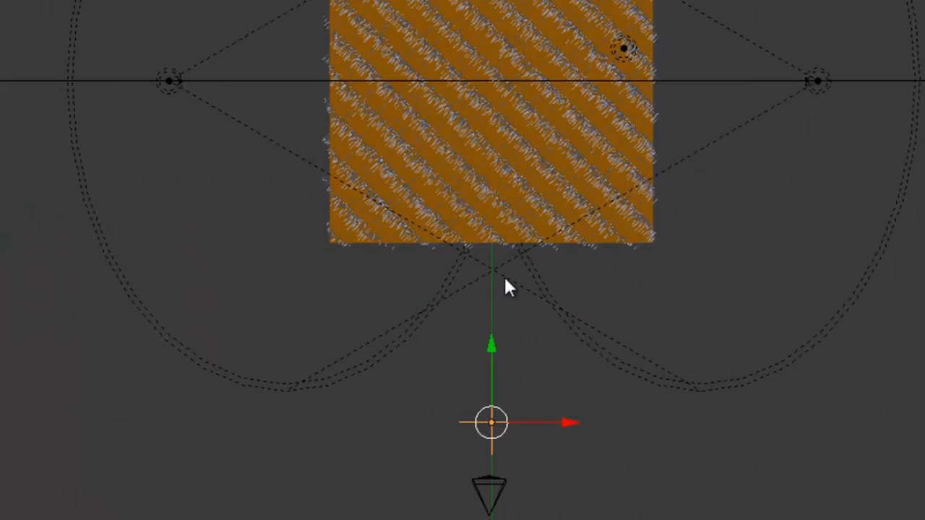
{"action": "scroll", "coordinate": [513, 282], "scroll_direction": "up", "scroll_amount": 1}
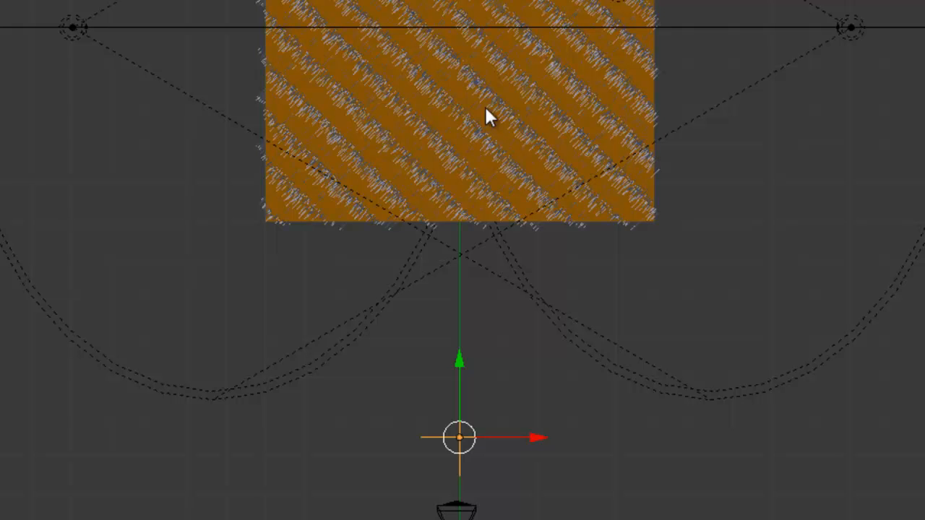
{"action": "mouse_move", "coordinate": [460, 354]}
{"action": "left_mouse_down"}
{"action": "mouse_move", "coordinate": [462, 271]}
{"action": "mouse_move", "coordinate": [462, 304]}
{"action": "left_mouse_up"}
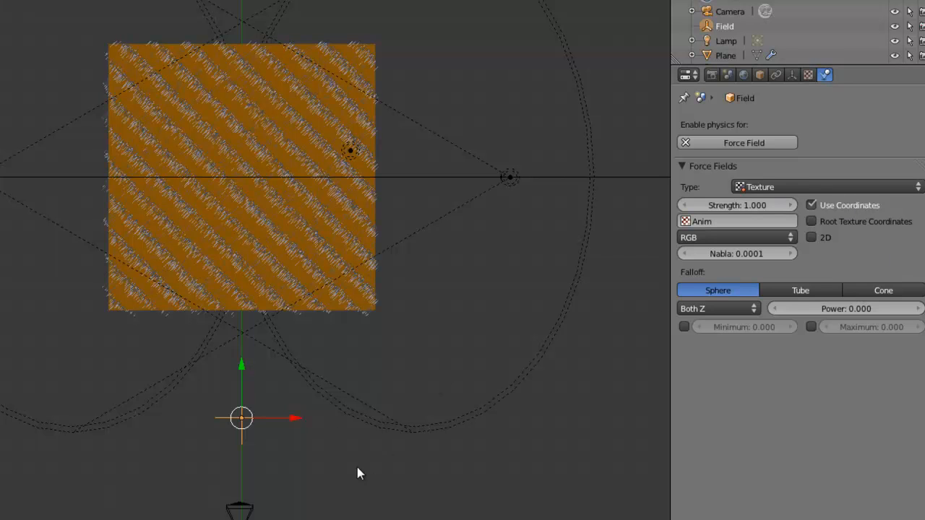
- Scale the force field up to about twice its size so the bent grass stripes become wider
{"action": "key", "text": "s"}
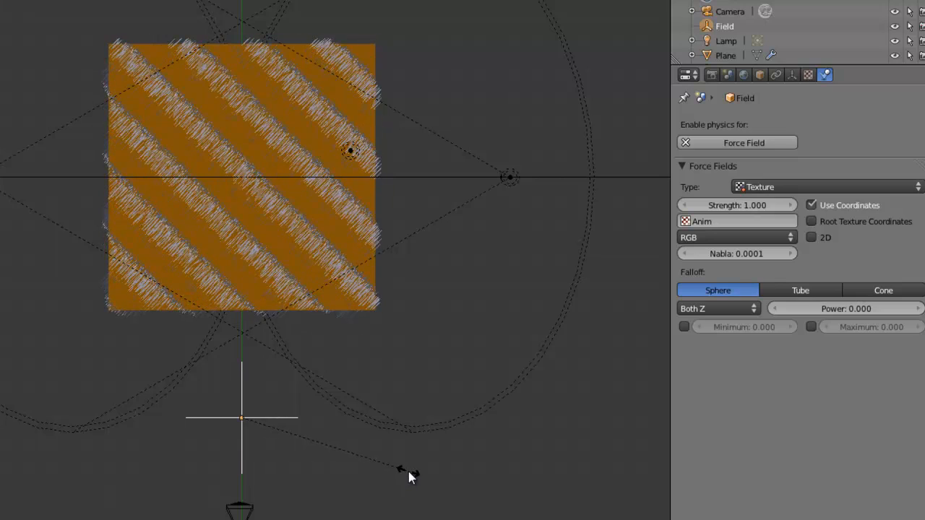
{"action": "left_click", "coordinate": [408, 471]}
{"action": "middle_click_drag", "start_coordinate": [326, 504], "coordinate": [430, 406]}
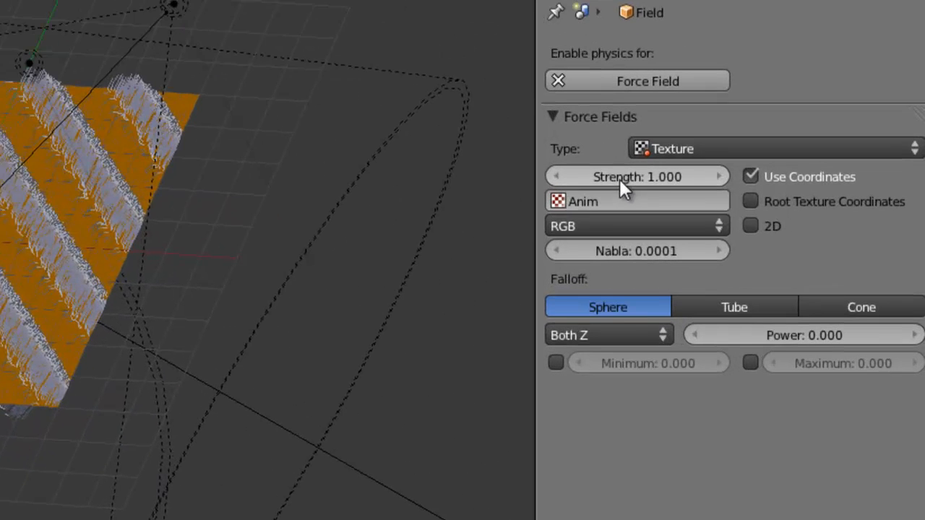
- Try a force field strength of 0.2, reduce it to 0.02, and check the grass from several angles
{"action": "left_click", "coordinate": [618, 178]}
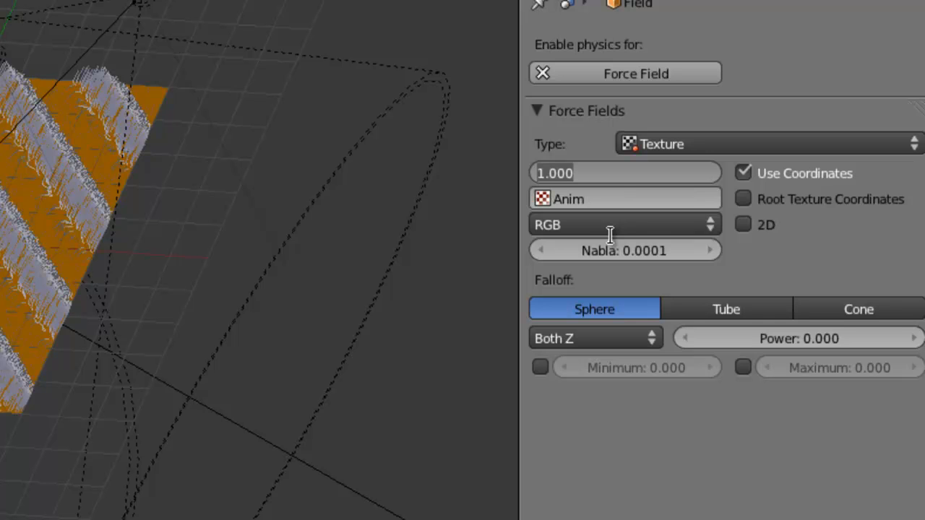
{"action": "type", "text": "0.2"}
{"action": "key", "text": "Return"}
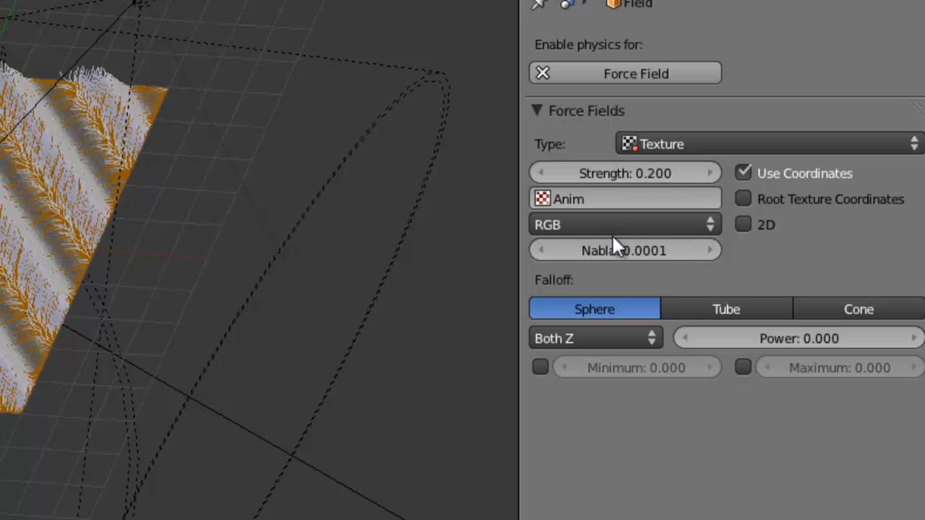
{"action": "left_click", "coordinate": [630, 172]}
{"action": "type", "text": "0.02"}
{"action": "key", "text": "Return"}
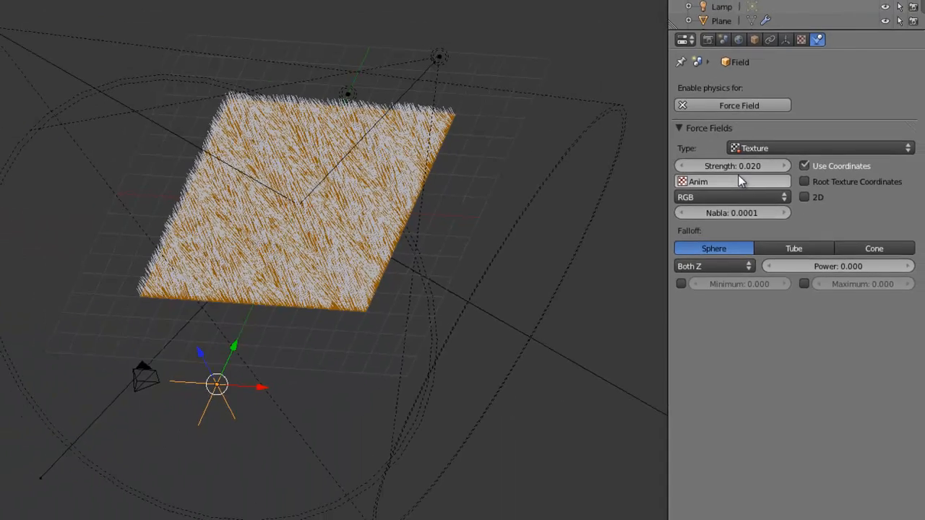
{"action": "middle_click_drag", "start_coordinate": [244, 256], "coordinate": [371, 165]}
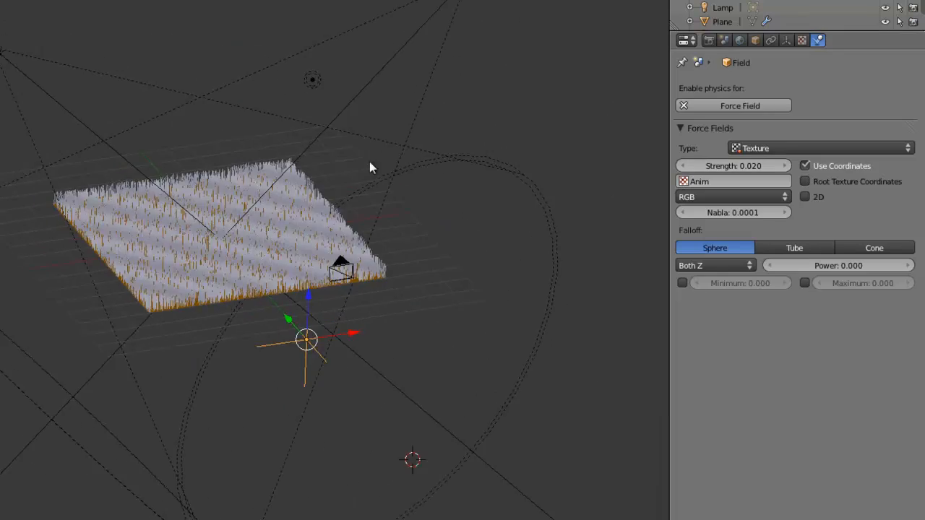
{"action": "scroll", "coordinate": [298, 309], "scroll_direction": "up", "scroll_amount": 3}
{"action": "middle_click_drag", "start_coordinate": [299, 309], "coordinate": [238, 322]}
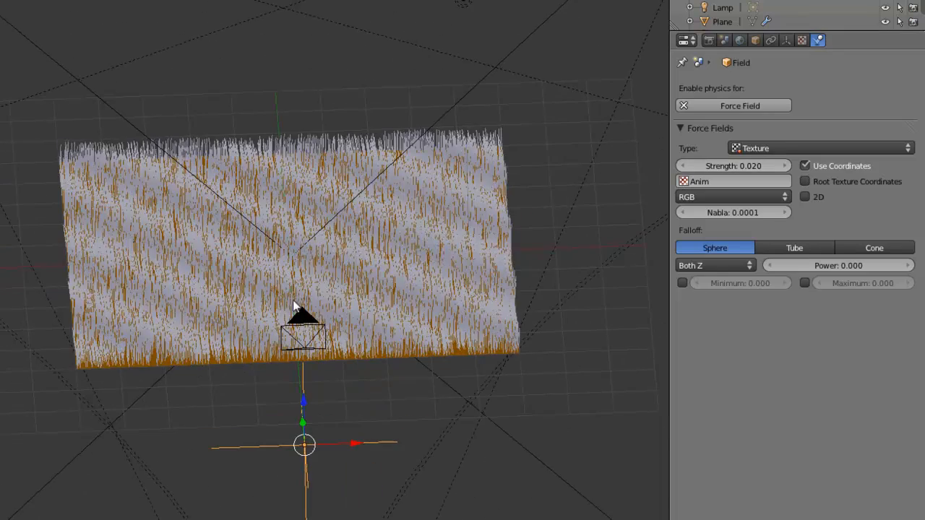
{"action": "scroll", "coordinate": [294, 242], "scroll_direction": "down", "scroll_amount": 3}
{"action": "middle_click_drag", "start_coordinate": [294, 242], "coordinate": [255, 321]}
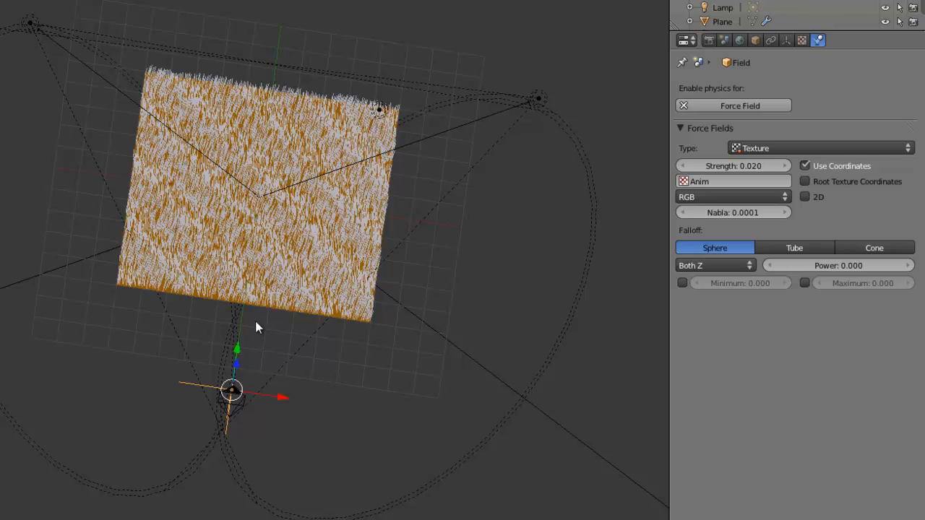
- In top view, move the force field back along Y to the 3D cursor behind the camera and insert a location keyframe at frame 1
{"action": "key", "text": "KP_7"}
{"action": "scroll", "coordinate": [258, 322], "scroll_direction": "down", "scroll_amount": 3}
{"action": "middle_click_drag", "start_coordinate": [261, 379], "coordinate": [263, 284], "text": "shift"}
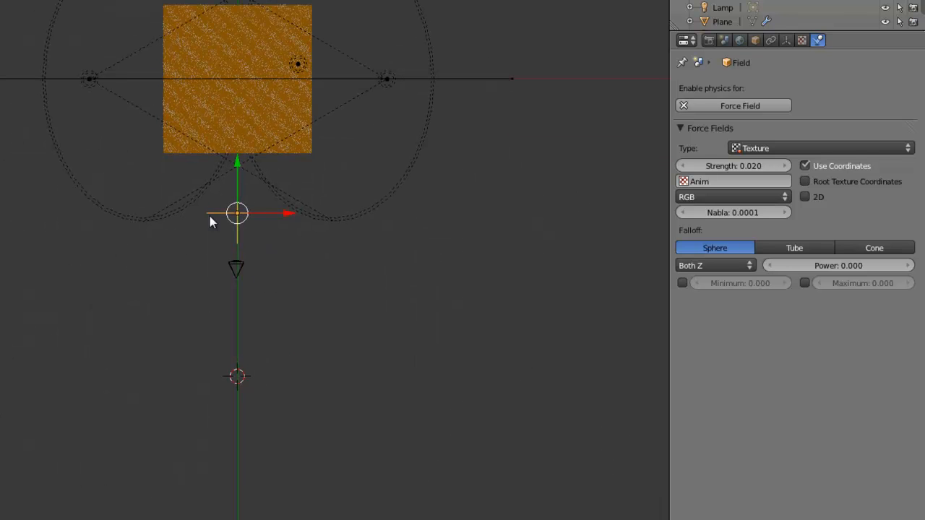
{"action": "left_click_drag", "start_coordinate": [237, 177], "coordinate": [232, 336]}
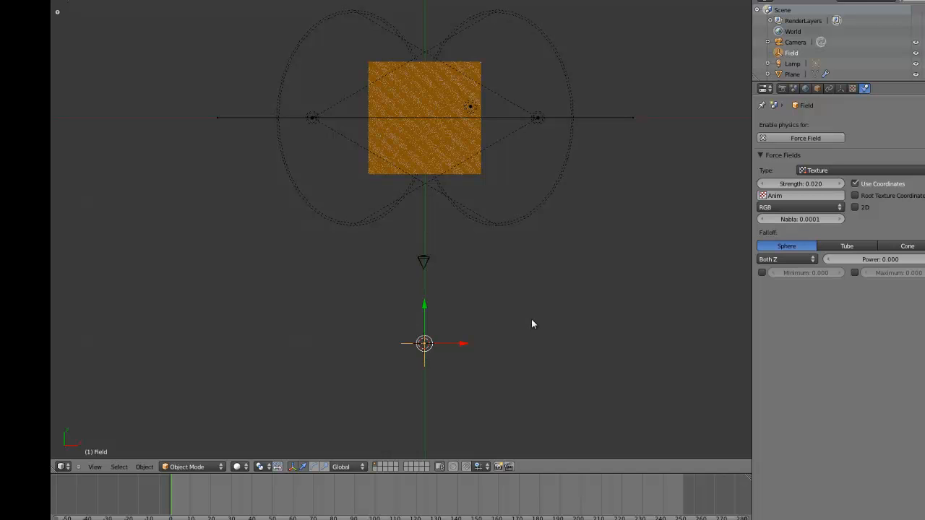
{"action": "key", "text": "i"}
{"action": "left_click", "coordinate": [531, 319]}
- At frame 250, move the force field forward along Y to just behind the camera and insert a location keyframe
{"action": "left_click", "coordinate": [683, 503]}
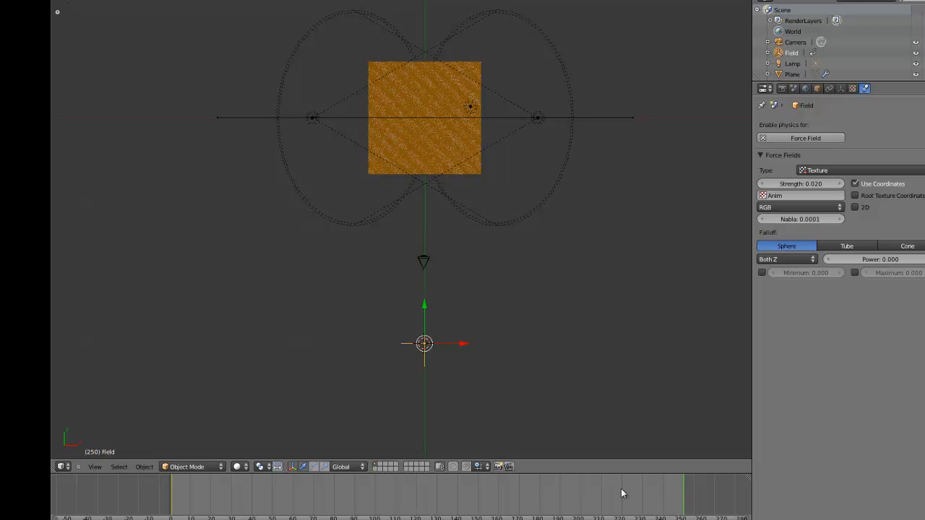
{"action": "left_click_drag", "start_coordinate": [424, 313], "coordinate": [428, 257]}
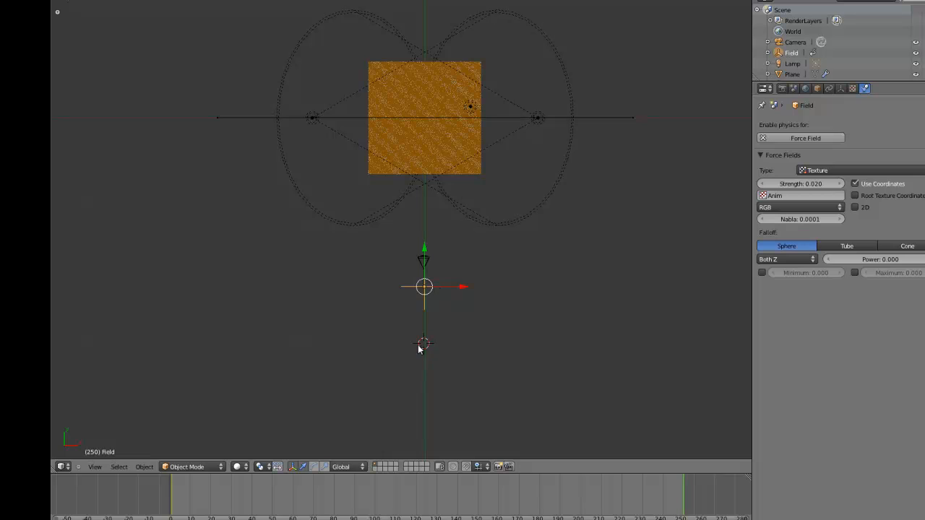
{"action": "left_click_drag", "start_coordinate": [424, 254], "coordinate": [427, 250]}
{"action": "key", "text": "i"}
{"action": "left_click", "coordinate": [479, 325]}
- Play the grass animation from the start through the camera view
{"action": "key", "text": "KP_0"}
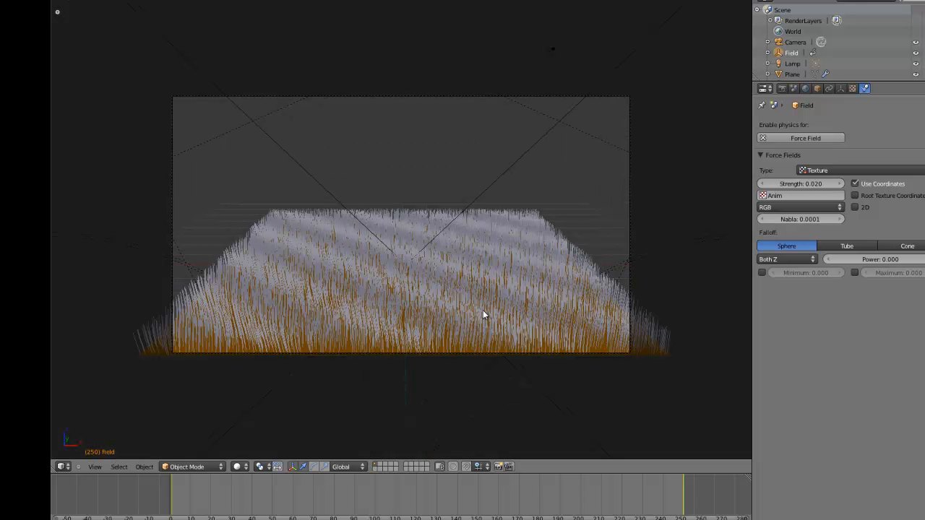
{"action": "key", "text": "shift+Left"}
{"action": "key", "text": "alt+a"}
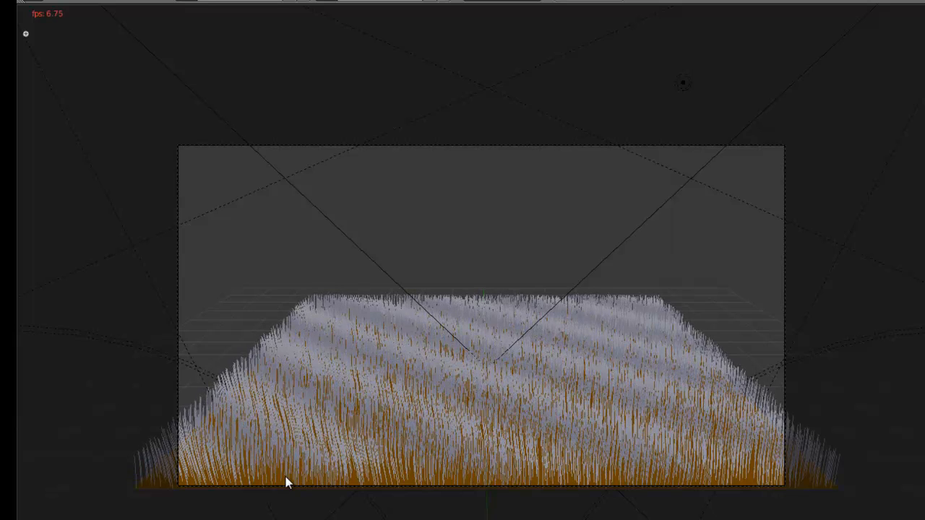
{"action": "key", "text": "Escape"}
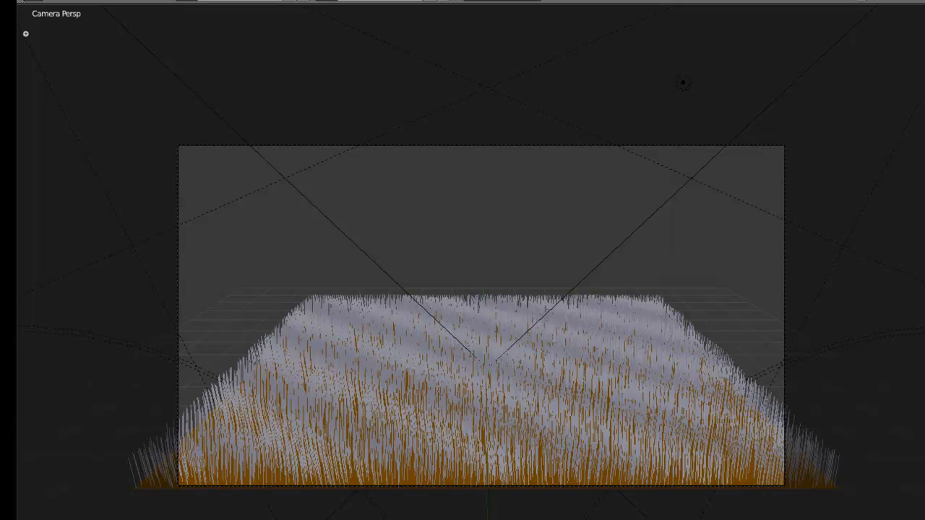
- Open the F-Curve Editor below the 3D view, fit the field's location curves, and show the active keyframe's properties
{"action": "key", "text": "ctrl+alt+space"}
{"action": "left_click", "coordinate": [26, 507]}
{"action": "left_click", "coordinate": [68, 463]}
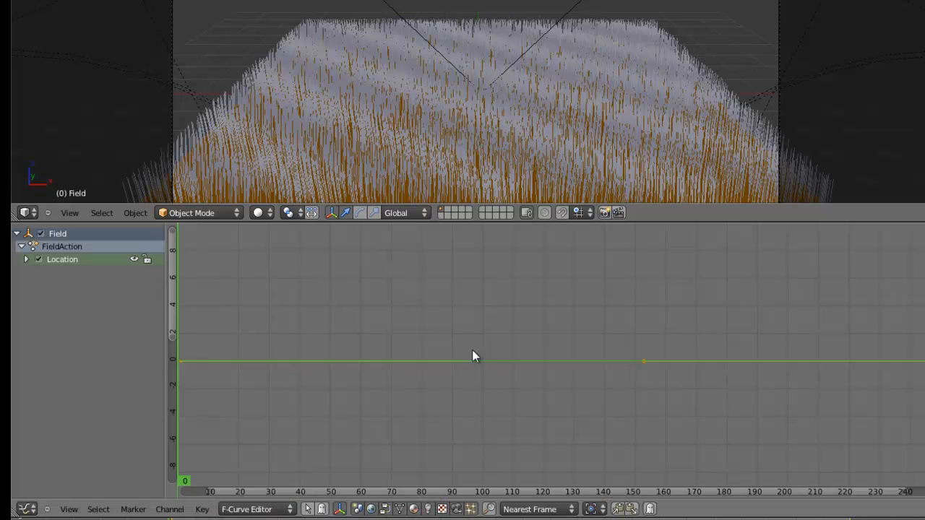
{"action": "key", "text": "Home"}
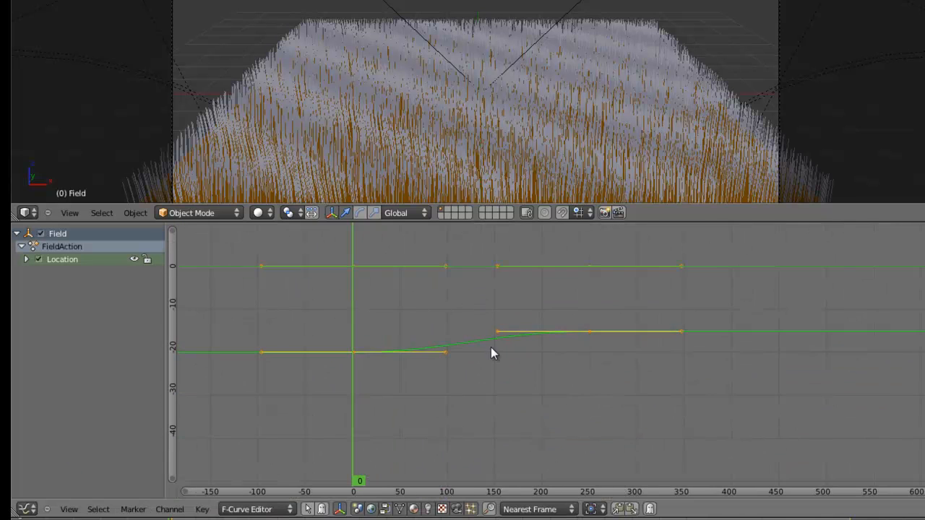
{"action": "scroll", "coordinate": [491, 353], "scroll_direction": "up", "scroll_amount": 3}
{"action": "key", "text": "n"}
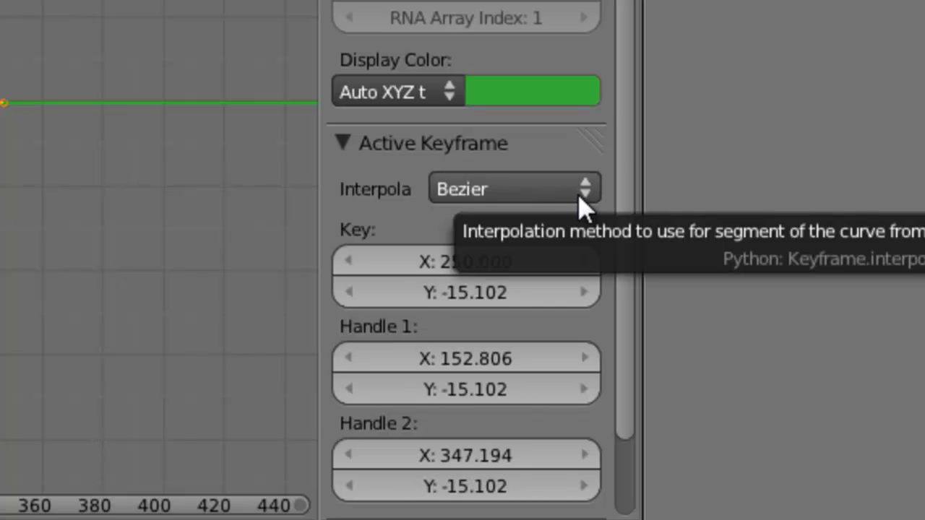
- Set the interpolation of the field's Y Location keyframes at frames 250 and 1 to Linear
{"action": "left_click", "coordinate": [552, 189]}
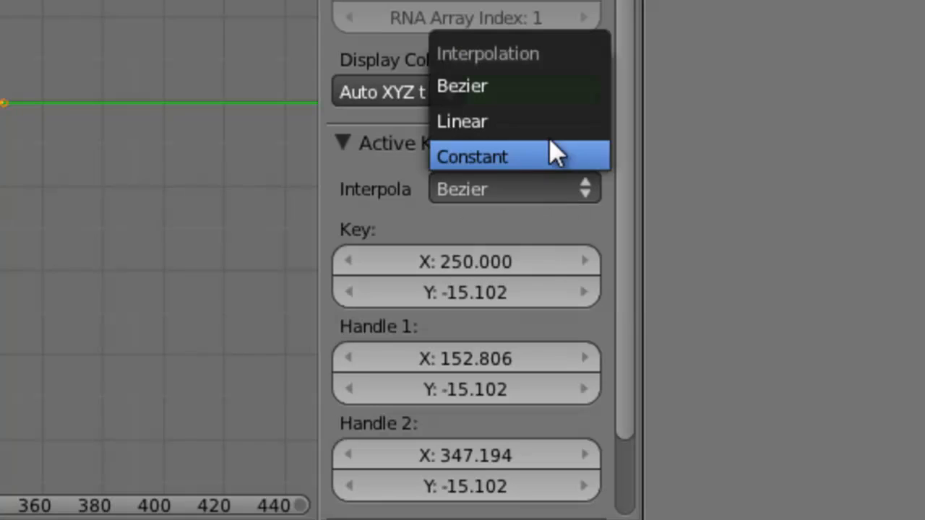
{"action": "left_click", "coordinate": [547, 121]}
{"action": "right_click", "coordinate": [149, 281]}
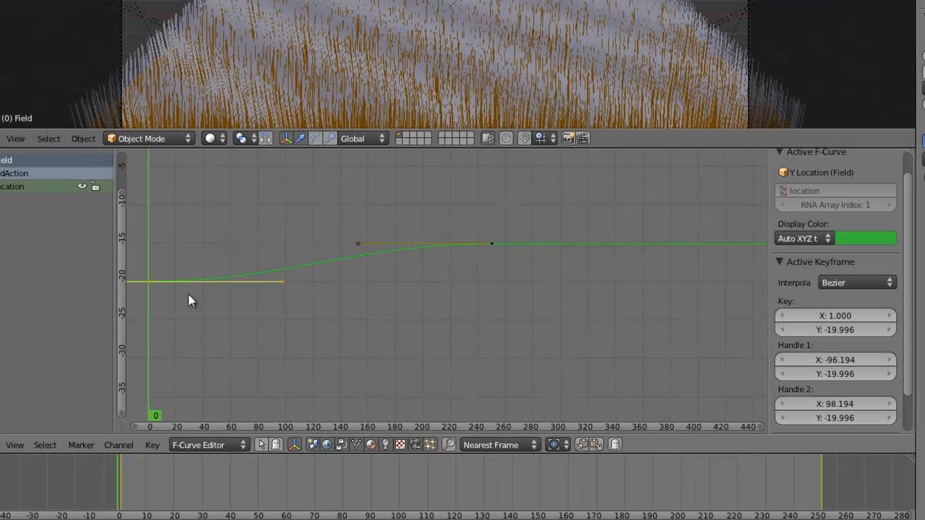
{"action": "left_click", "coordinate": [835, 266]}
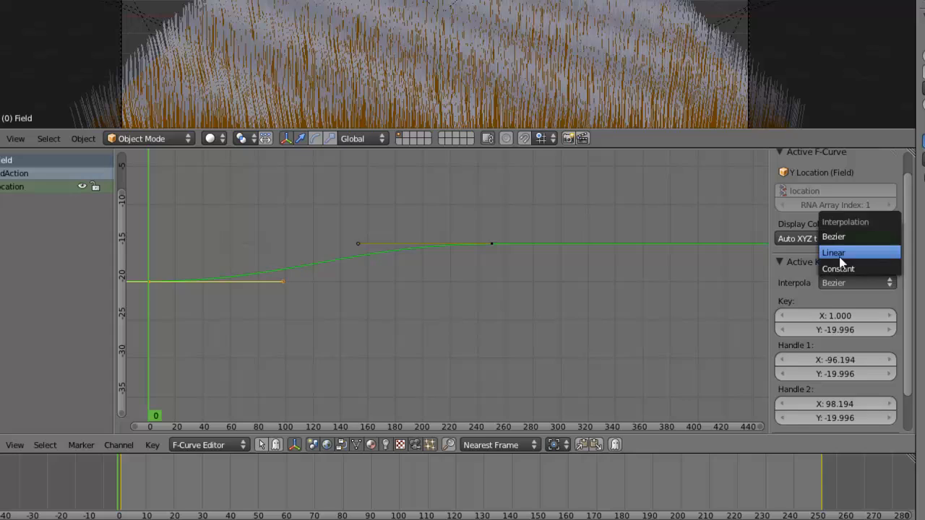
{"action": "left_click", "coordinate": [838, 252]}
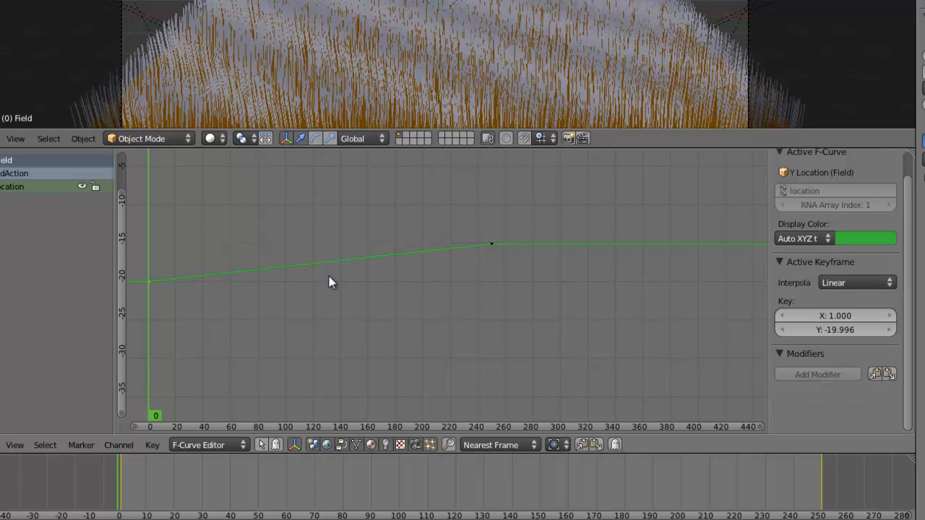
{"action": "scroll", "coordinate": [485, 258], "scroll_direction": "down", "scroll_amount": 3}
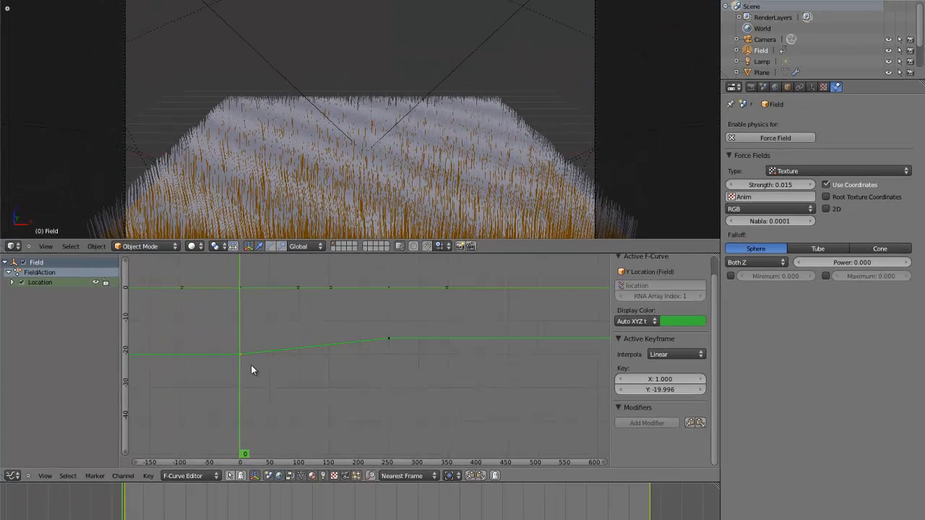
- Play the animation with the linear field motion and enlarge the 3D view to see the whole camera frame
{"action": "key", "text": "alt+a"}
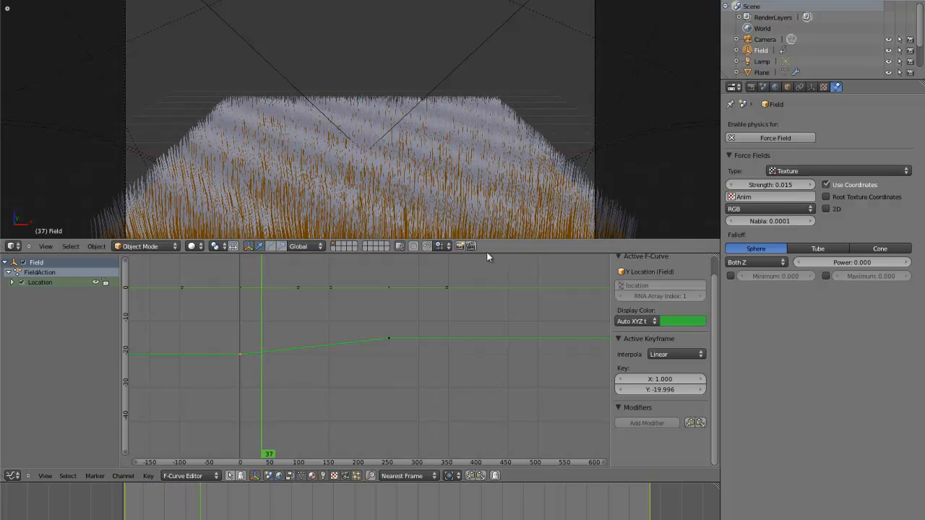
{"action": "left_click_drag", "start_coordinate": [487, 251], "coordinate": [487, 322]}
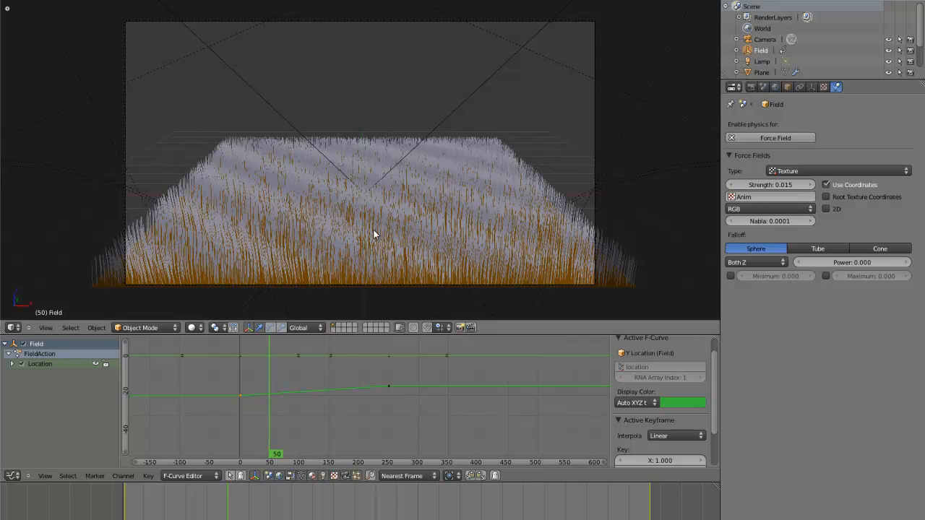
{"action": "key", "text": "Escape"}
- Set the emission amount of the grass plane's hair particle system to 1000
{"action": "right_click", "coordinate": [418, 235]}
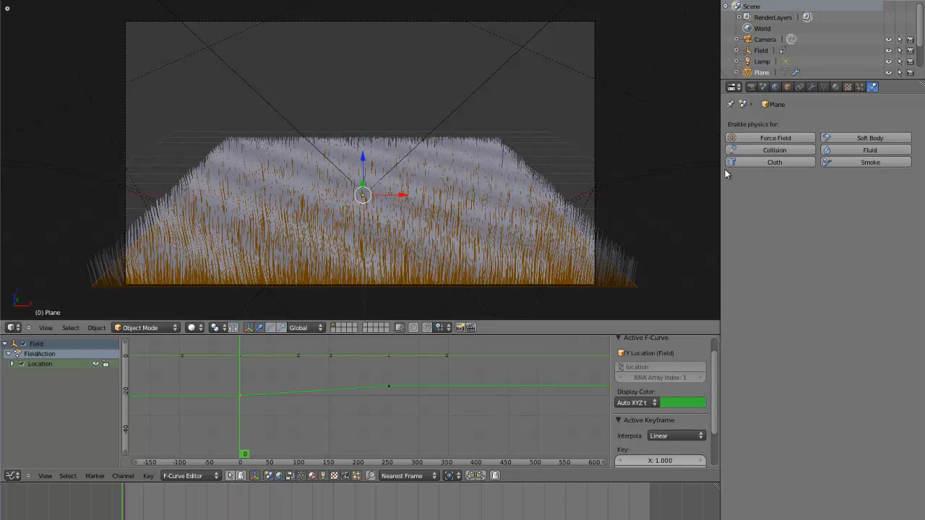
{"action": "left_click", "coordinate": [863, 87]}
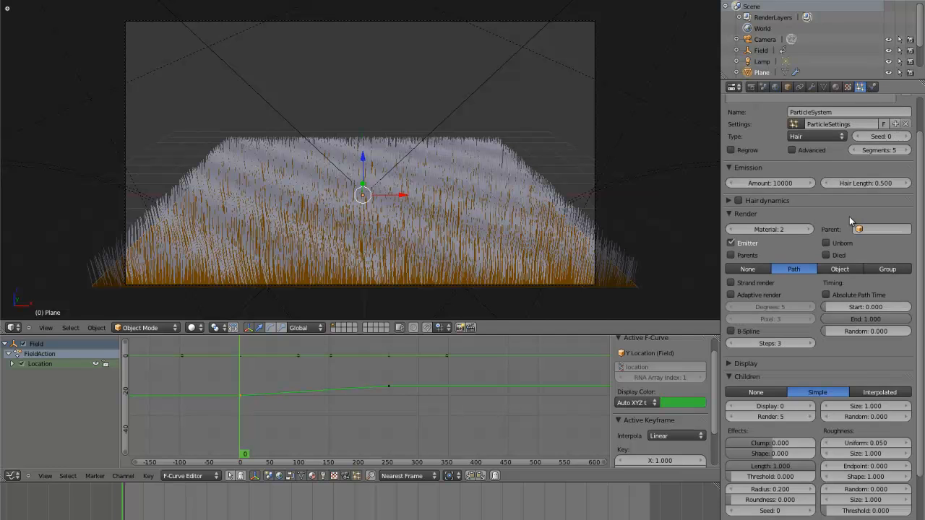
{"action": "scroll", "coordinate": [833, 217], "scroll_direction": "down", "scroll_amount": 4}
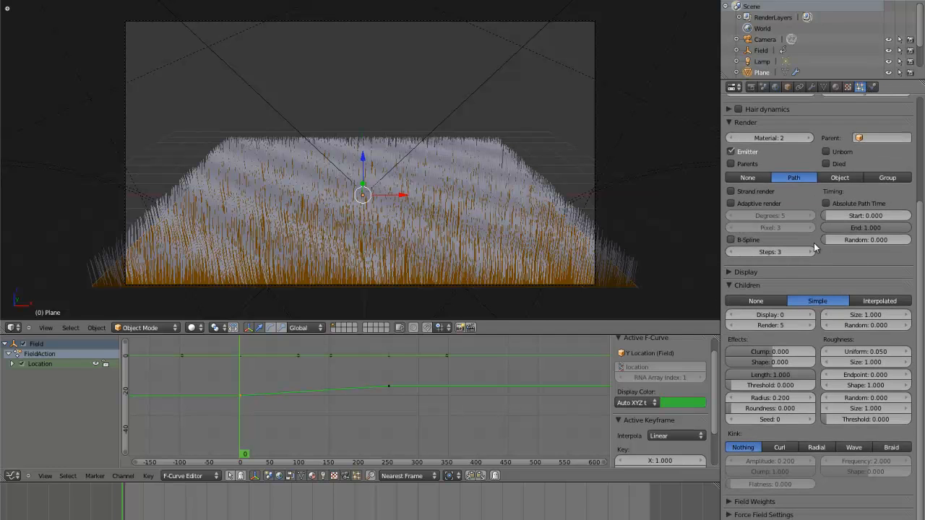
{"action": "scroll", "coordinate": [814, 243], "scroll_direction": "up", "scroll_amount": 6}
{"action": "left_click", "coordinate": [781, 228]}
{"action": "key", "text": "ctrl+a"}
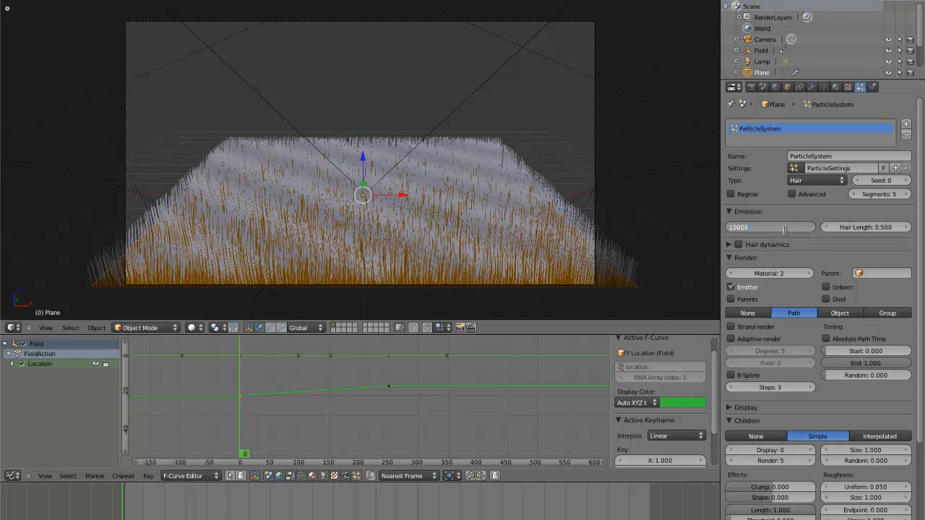
{"action": "key", "text": "Return"}
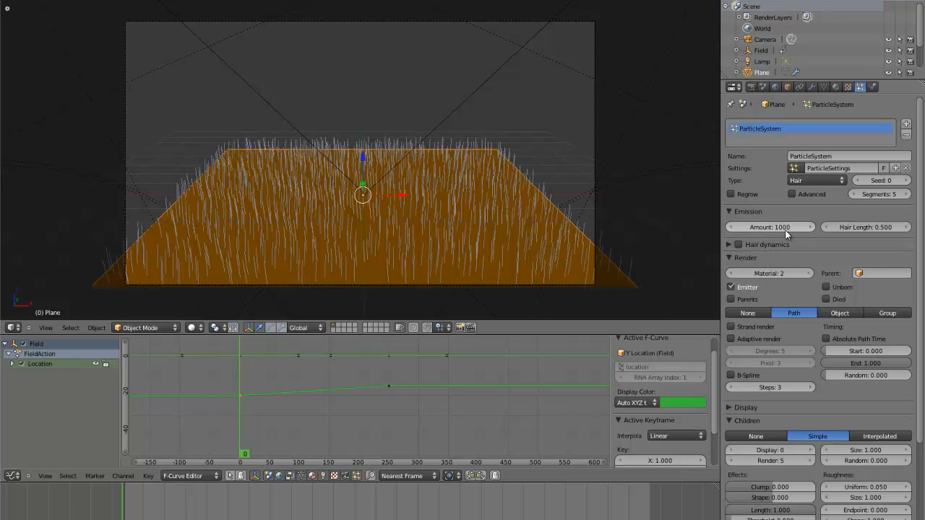
- Raise the grass hair emission amount to 5000 and play the animation through the camera view
{"action": "left_click", "coordinate": [764, 229]}
{"action": "type", "text": "5000"}
{"action": "key", "text": "Return"}
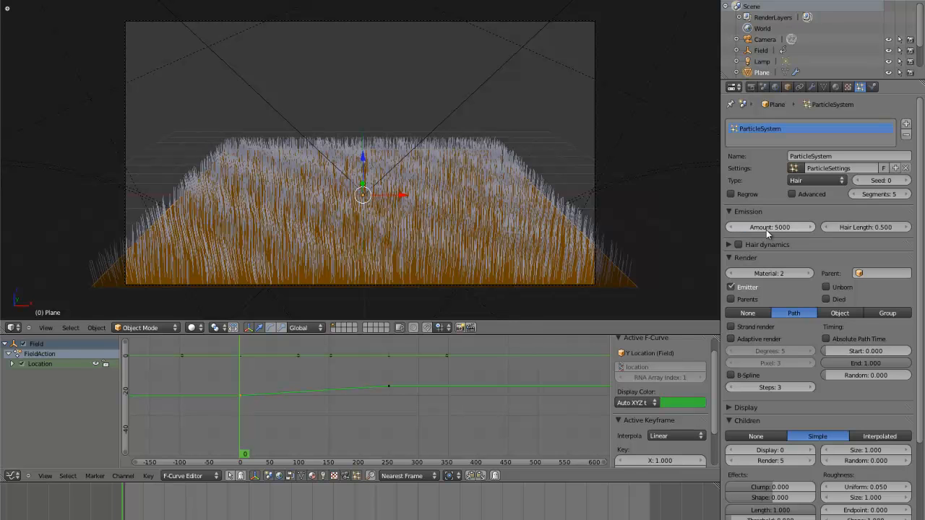
{"action": "key", "text": "alt+a"}
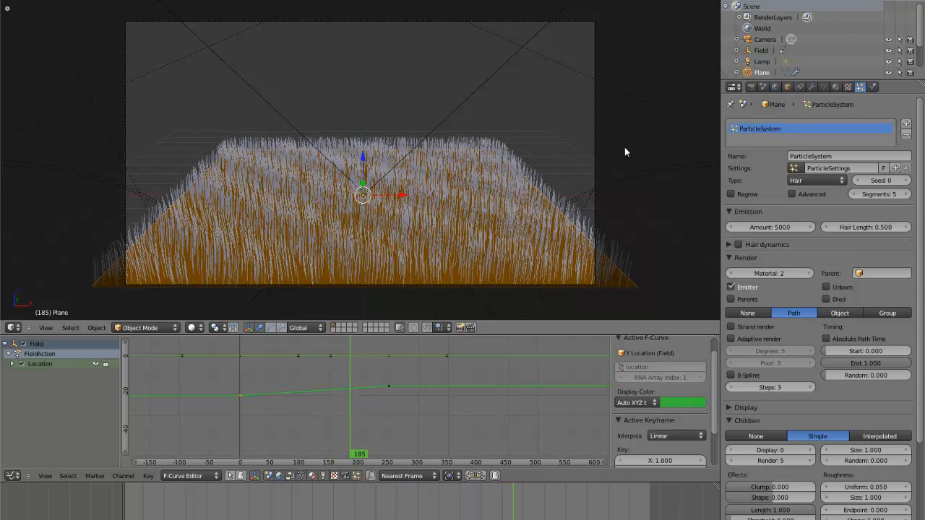
{"action": "key", "text": "Escape"}
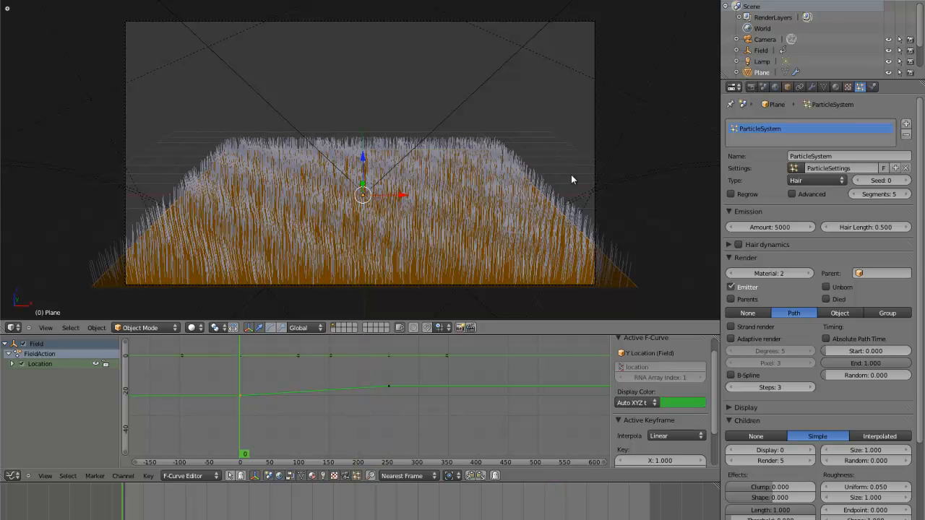
- Select the force field in top view and scrub the timeline to frame 67
{"action": "key", "text": "KP_7"}
{"action": "right_click", "coordinate": [361, 196]}
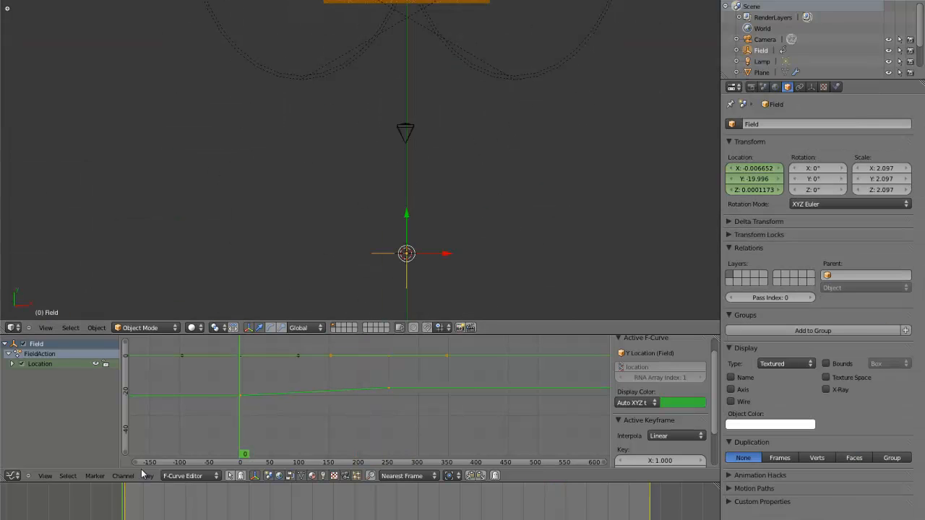
{"action": "middle_click_drag", "start_coordinate": [423, 120], "coordinate": [422, 231], "text": "shift"}
{"action": "left_click_drag", "start_coordinate": [244, 499], "coordinate": [264, 517]}
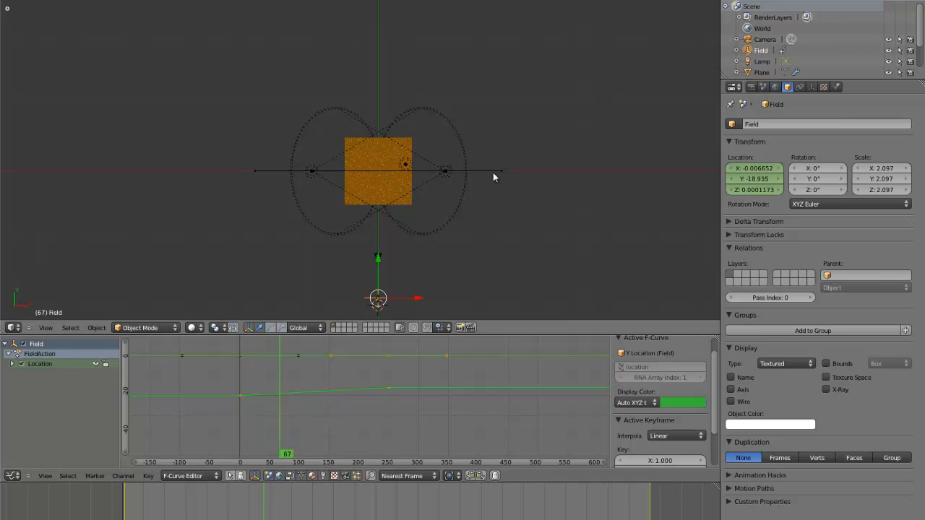
- Render frame 67 and enlarge the image area over the F-Curve Editor to inspect the grass, closing the VLC window
{"action": "key", "text": "F12"}
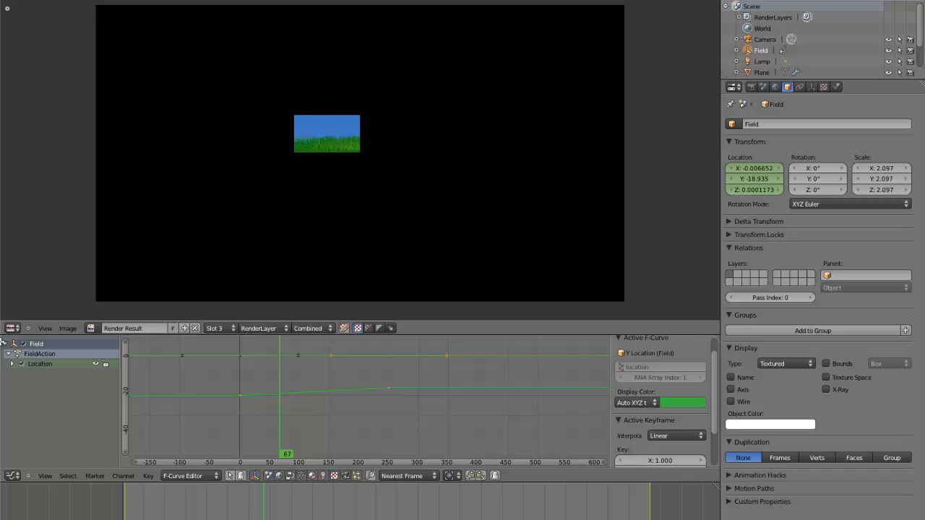
{"action": "left_click_drag", "start_coordinate": [3, 332], "coordinate": [1, 454]}
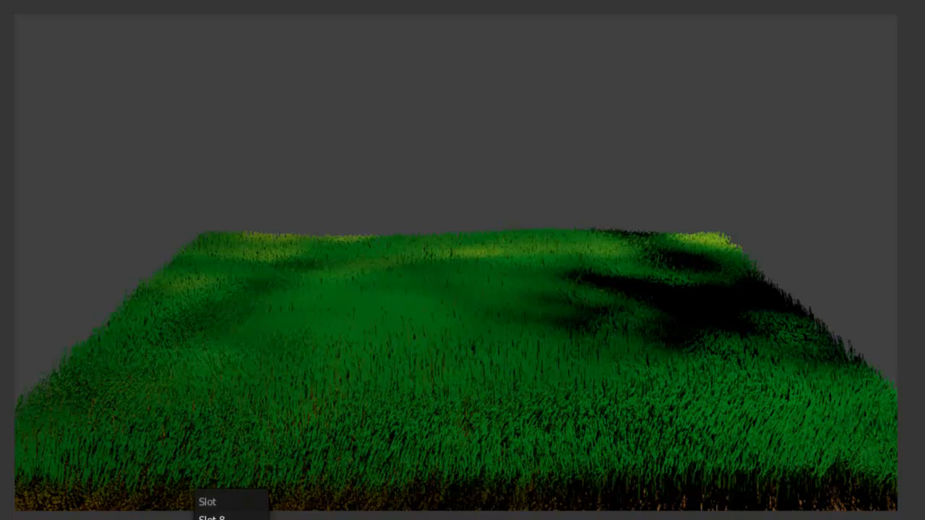
{"action": "left_click", "coordinate": [211, 519]}
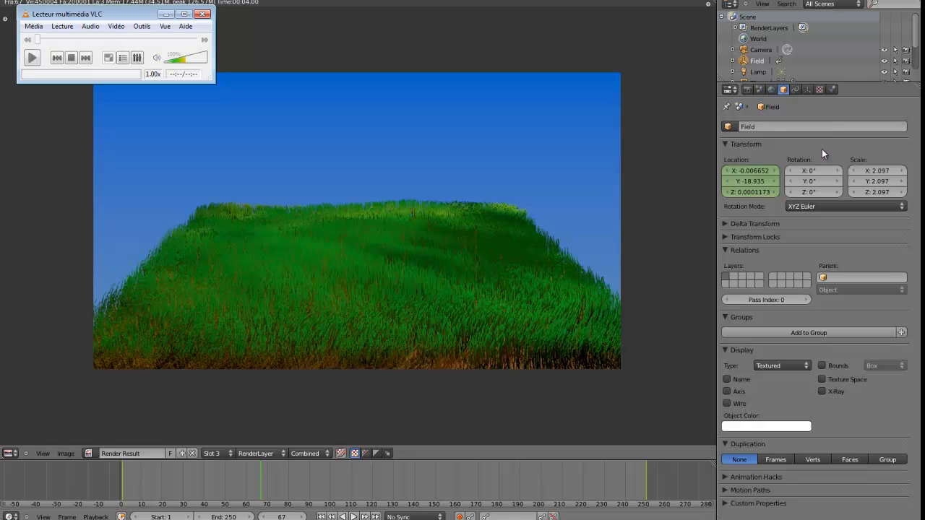
{"action": "left_click", "coordinate": [203, 14]}
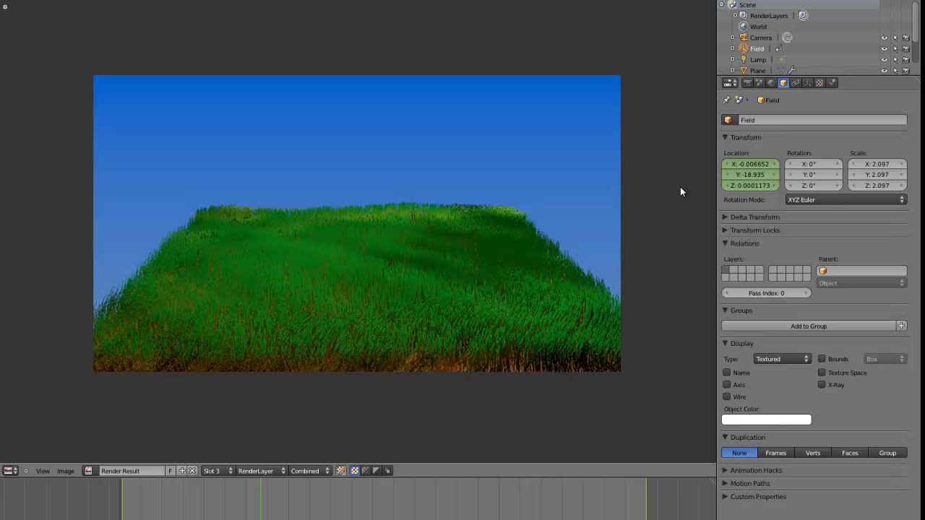
{"action": "key", "text": "Escape"}
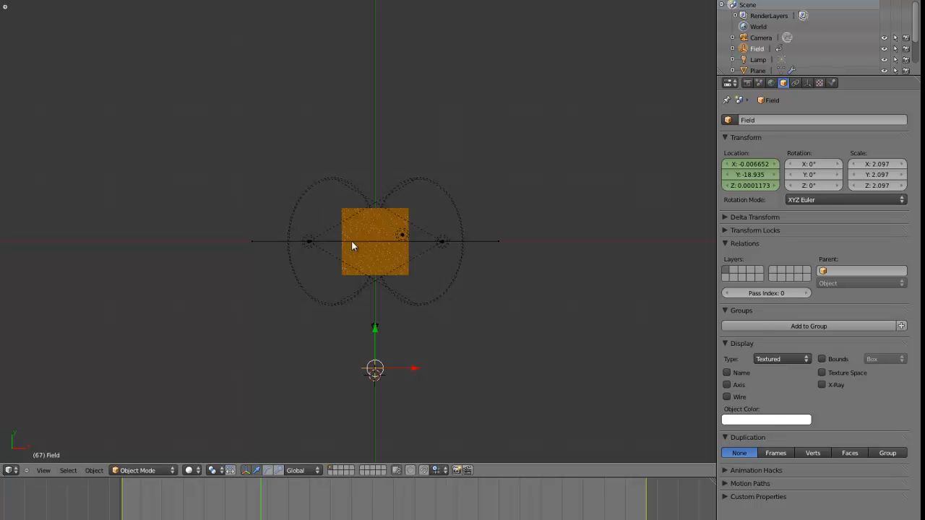
- Examine the scene from an angled front view, selecting each of the two spot lamps above the grass in turn
{"action": "key", "text": "KP_1"}
{"action": "middle_click_drag", "start_coordinate": [388, 271], "coordinate": [283, 275]}
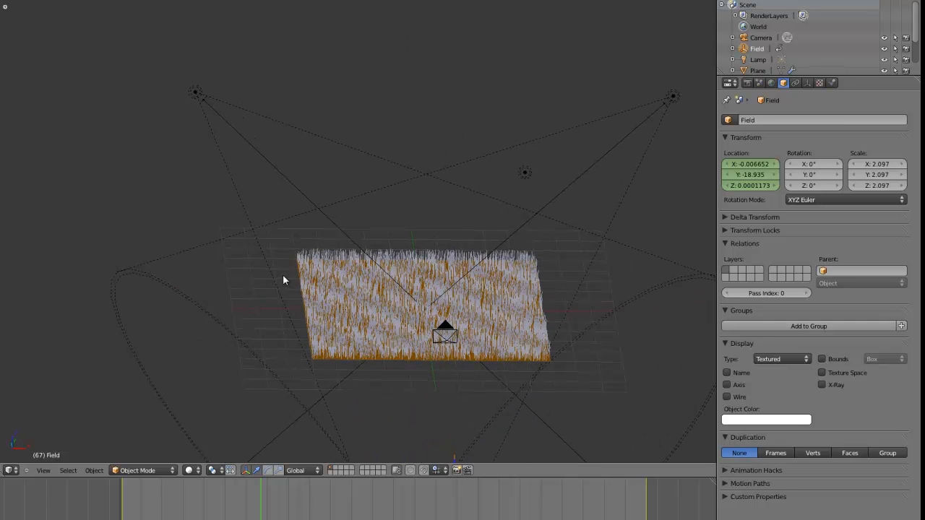
{"action": "scroll", "coordinate": [283, 275], "scroll_direction": "up", "scroll_amount": 3}
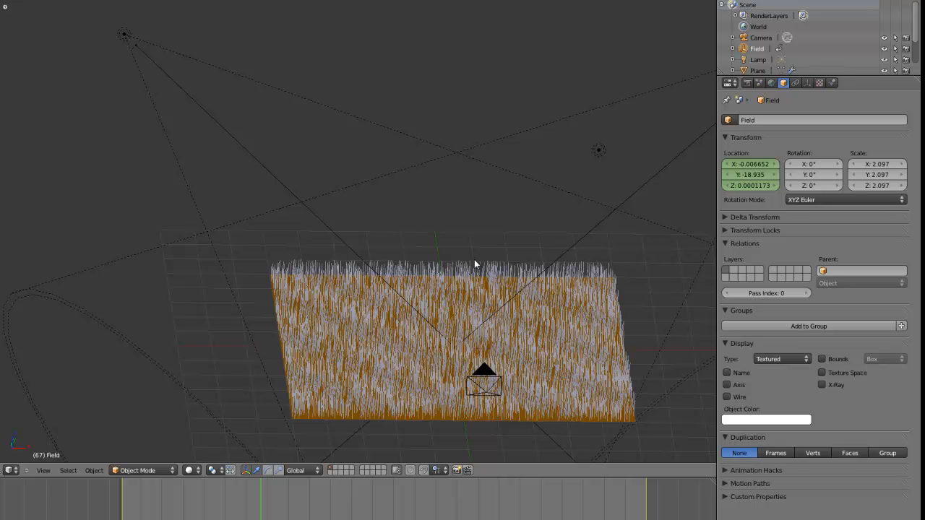
{"action": "scroll", "coordinate": [474, 263], "scroll_direction": "down", "scroll_amount": 2}
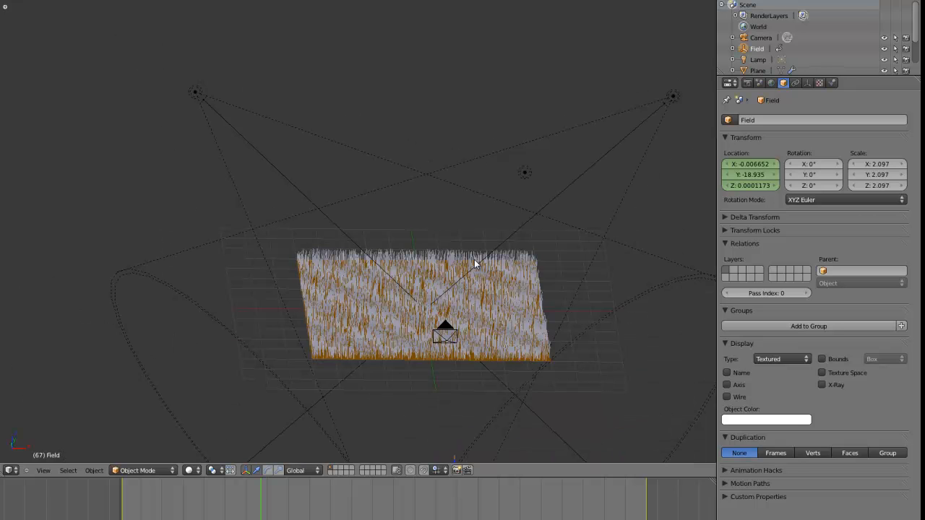
{"action": "right_click", "coordinate": [201, 100]}
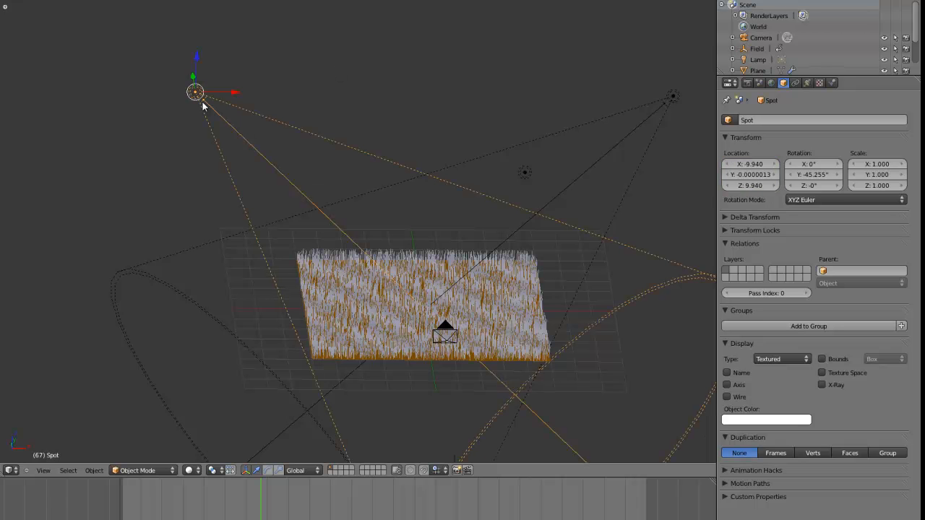
{"action": "right_click", "coordinate": [677, 99]}
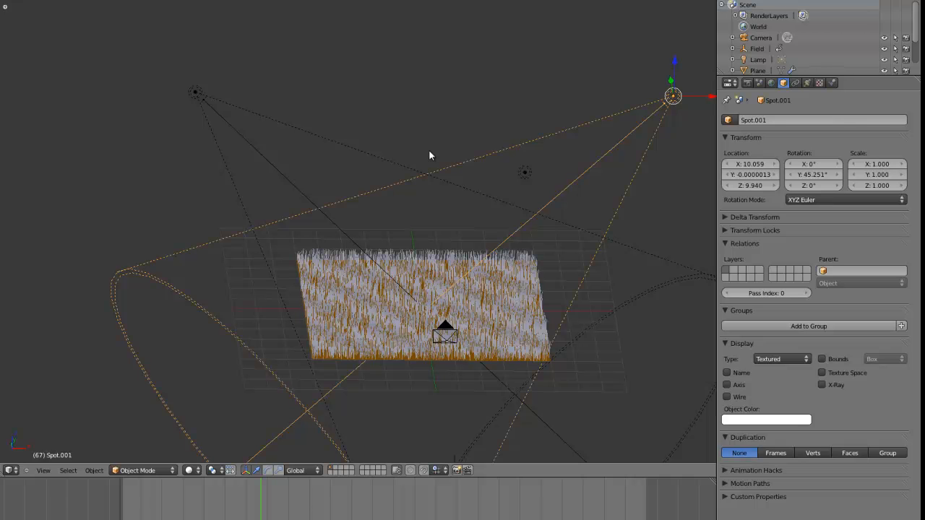
{"action": "scroll", "coordinate": [466, 336], "scroll_direction": "down", "scroll_amount": 5}
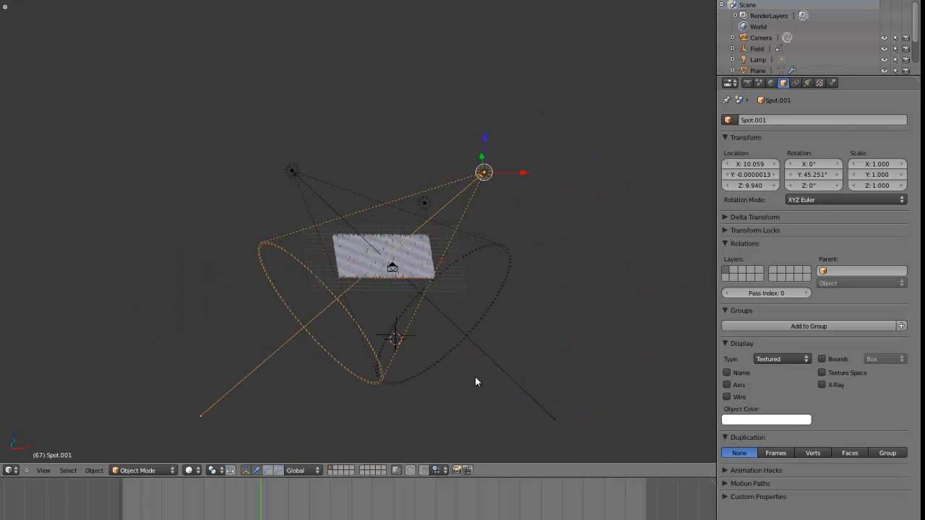
- Select the force field and review its texture force settings and its position relative to the grass
{"action": "right_click", "coordinate": [396, 337]}
{"action": "left_click", "coordinate": [831, 82]}
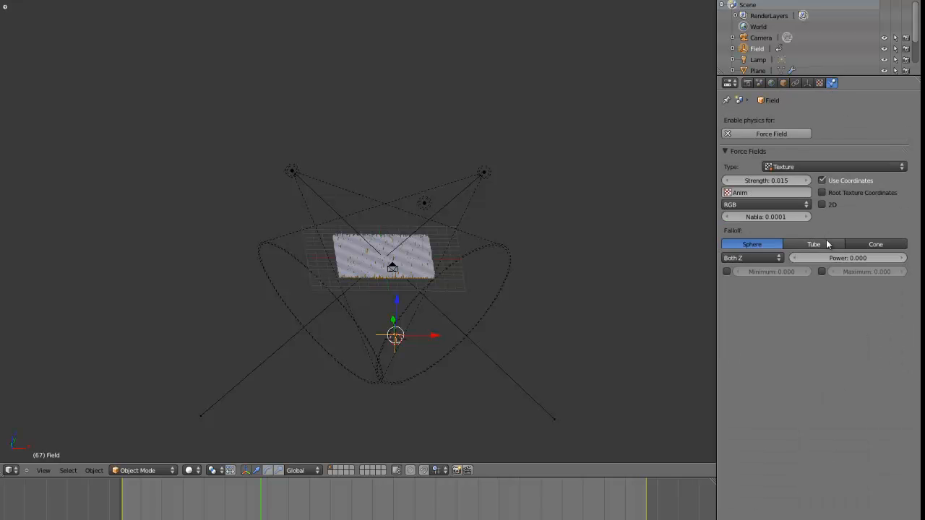
{"action": "middle_click_drag", "start_coordinate": [409, 238], "coordinate": [397, 342]}
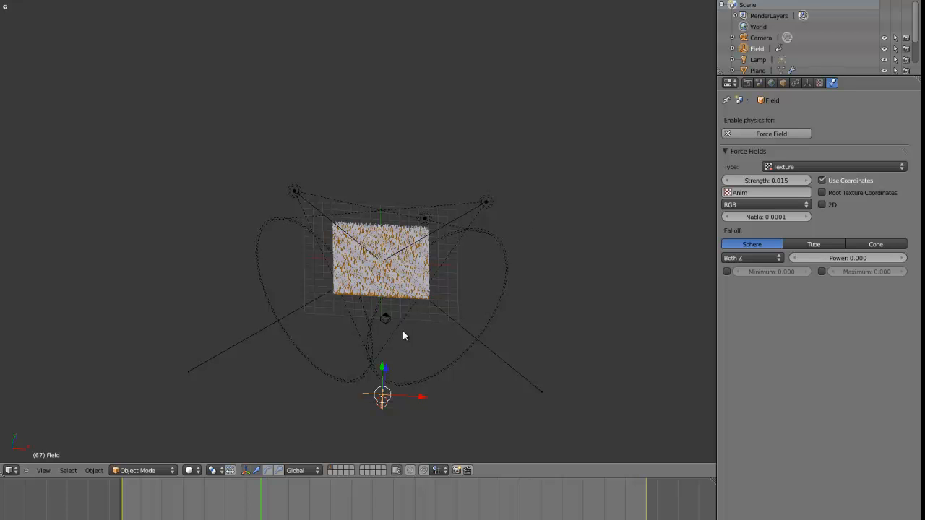
{"action": "scroll", "coordinate": [402, 331], "scroll_direction": "up", "scroll_amount": 2}
{"action": "scroll", "coordinate": [396, 334], "scroll_direction": "down", "scroll_amount": 3}
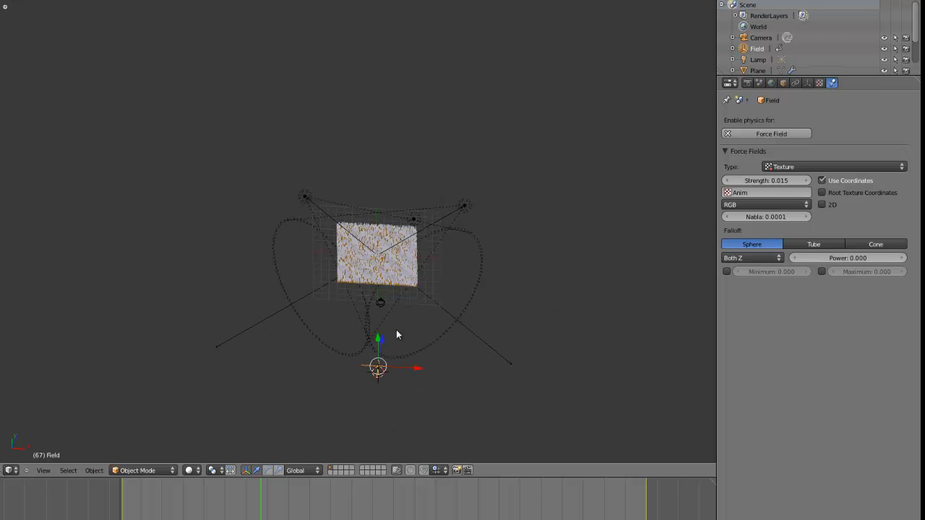